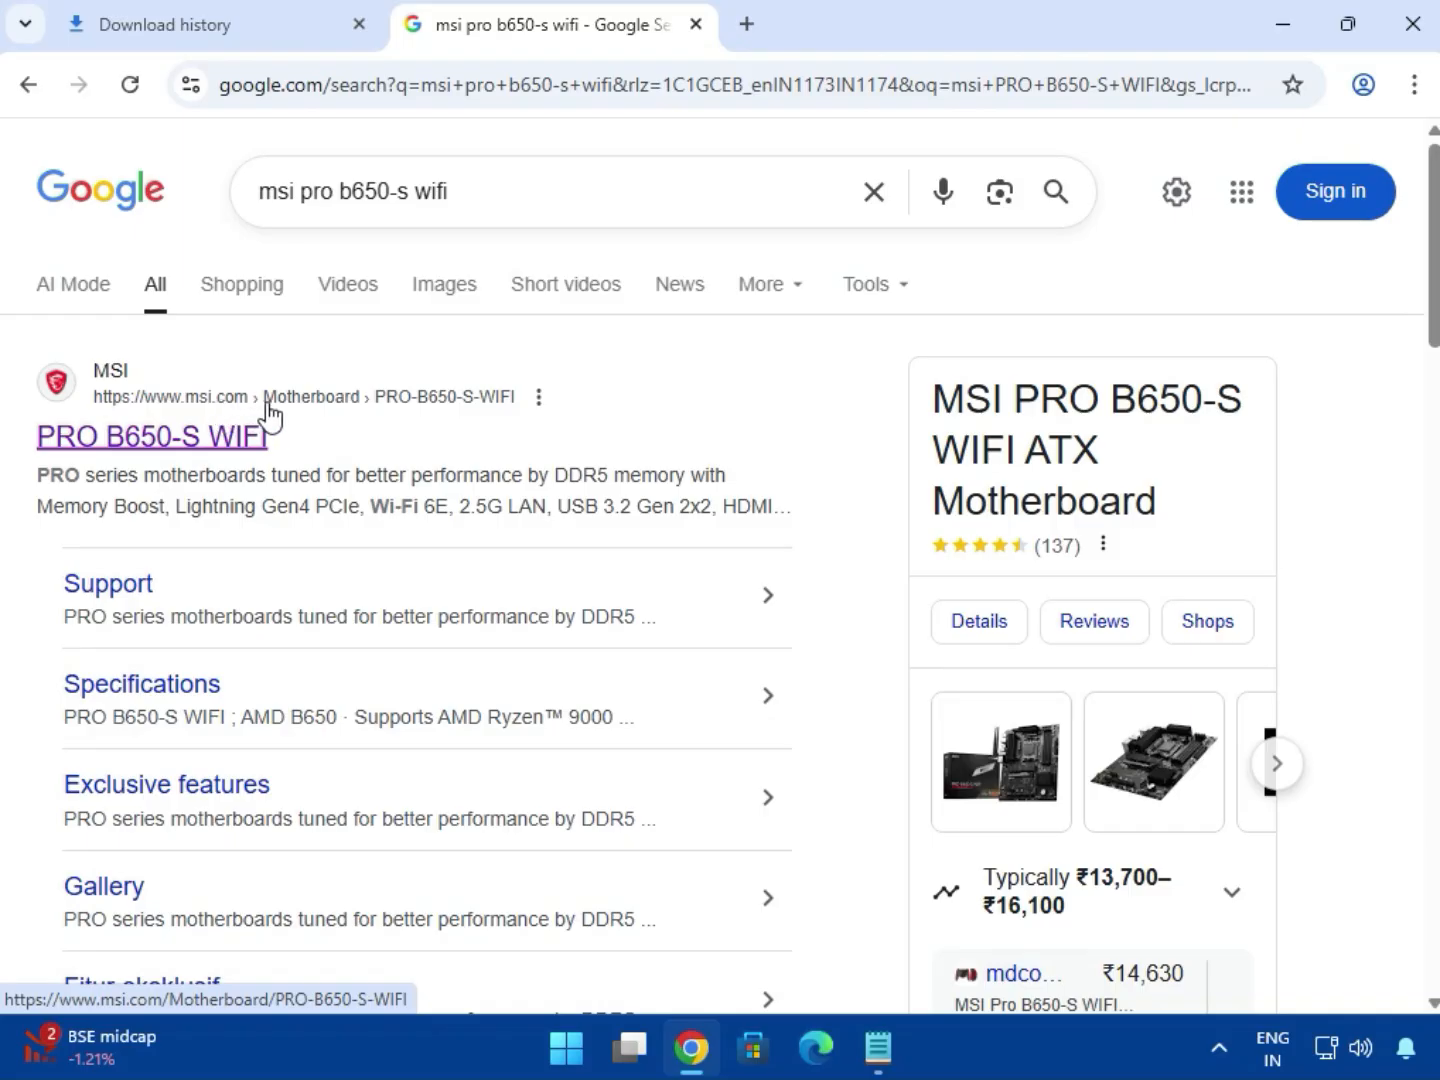
# Step: Open the MSI PRO B650-S WIFI product page from the search results and go to its support page
pyautogui.click(229, 430)
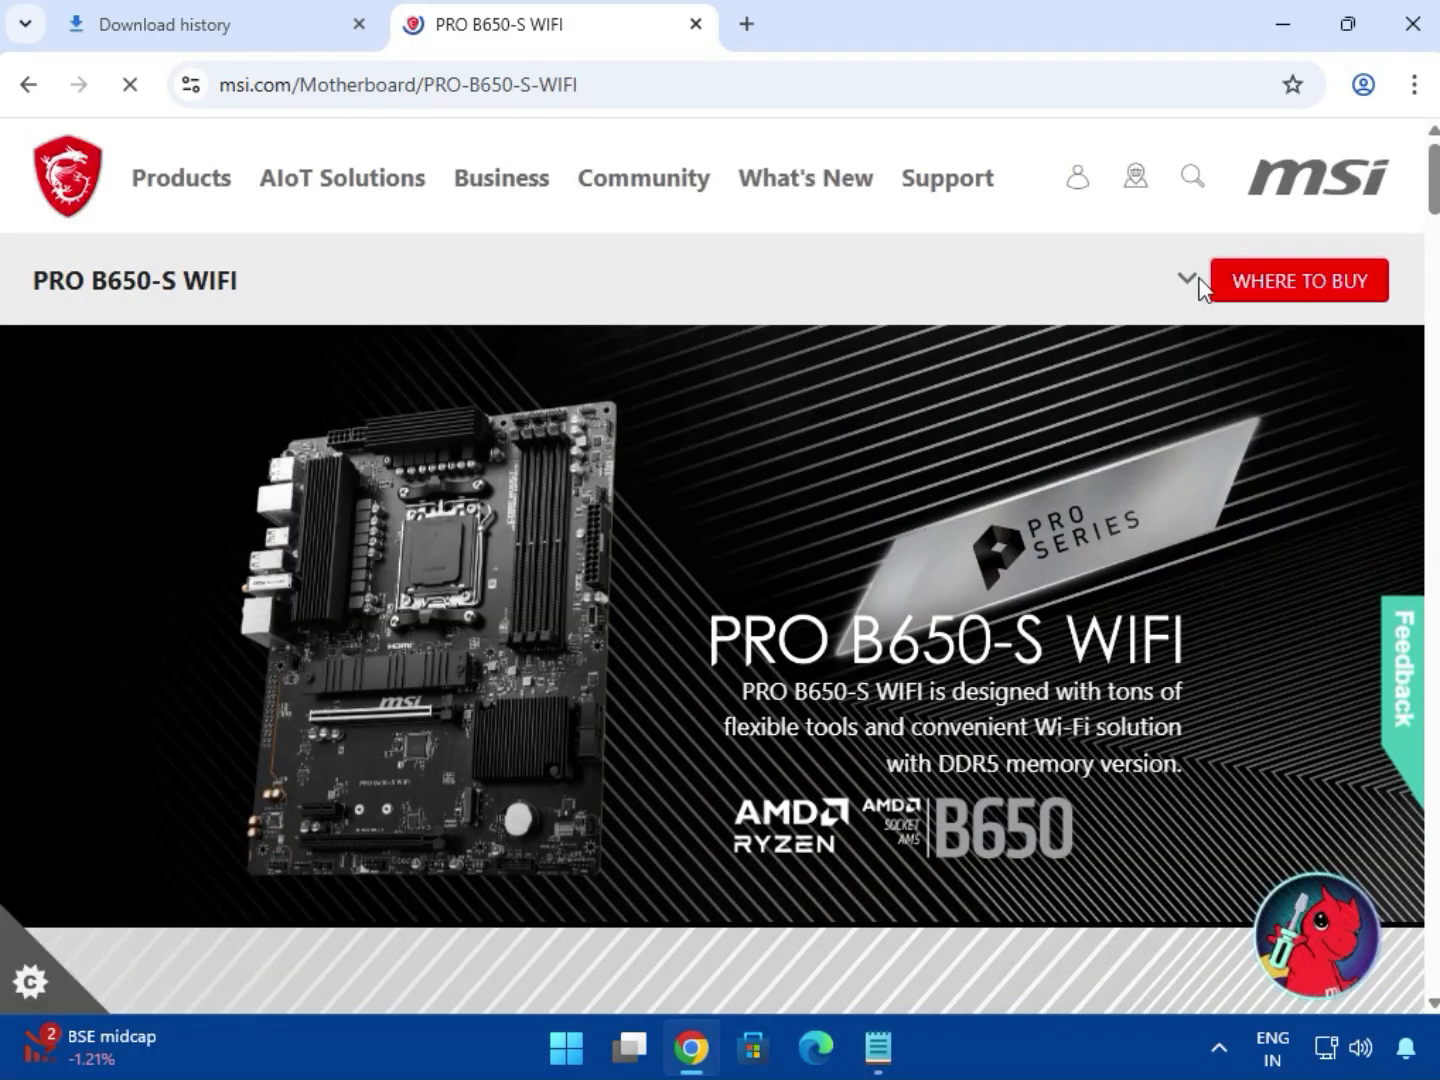
pyautogui.click(1187, 283)
pyautogui.click(665, 372)
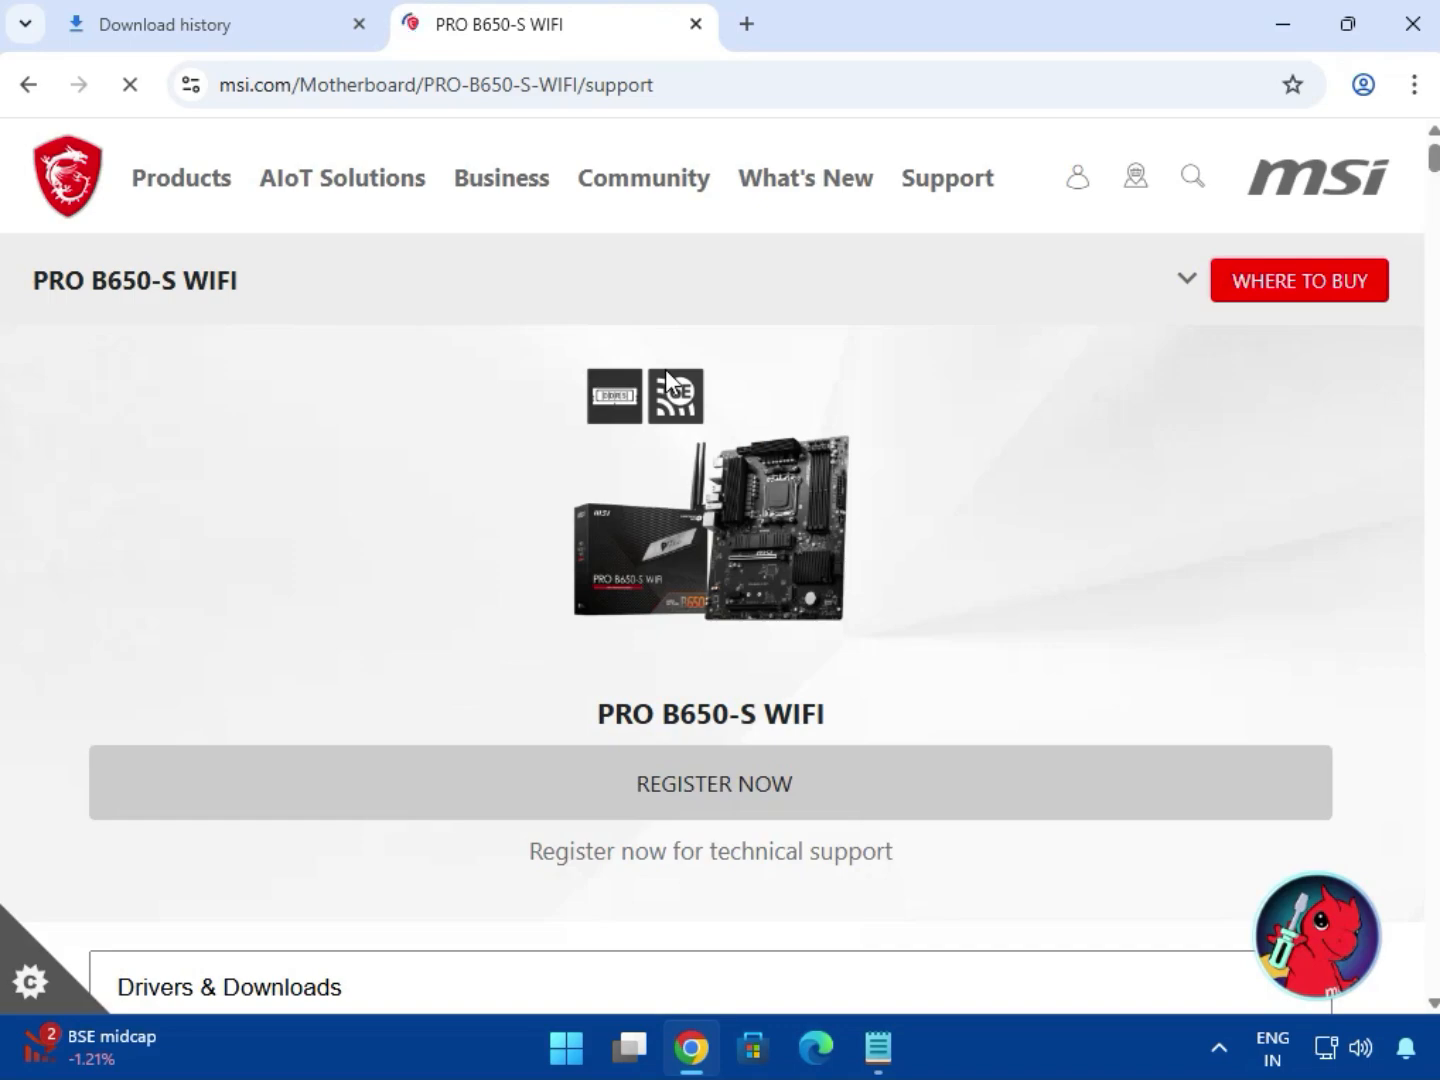
# Step: Show the Driver category under Drivers & Downloads and choose Win11 64 as the operating system
pyautogui.scroll(-4, 713, 717)
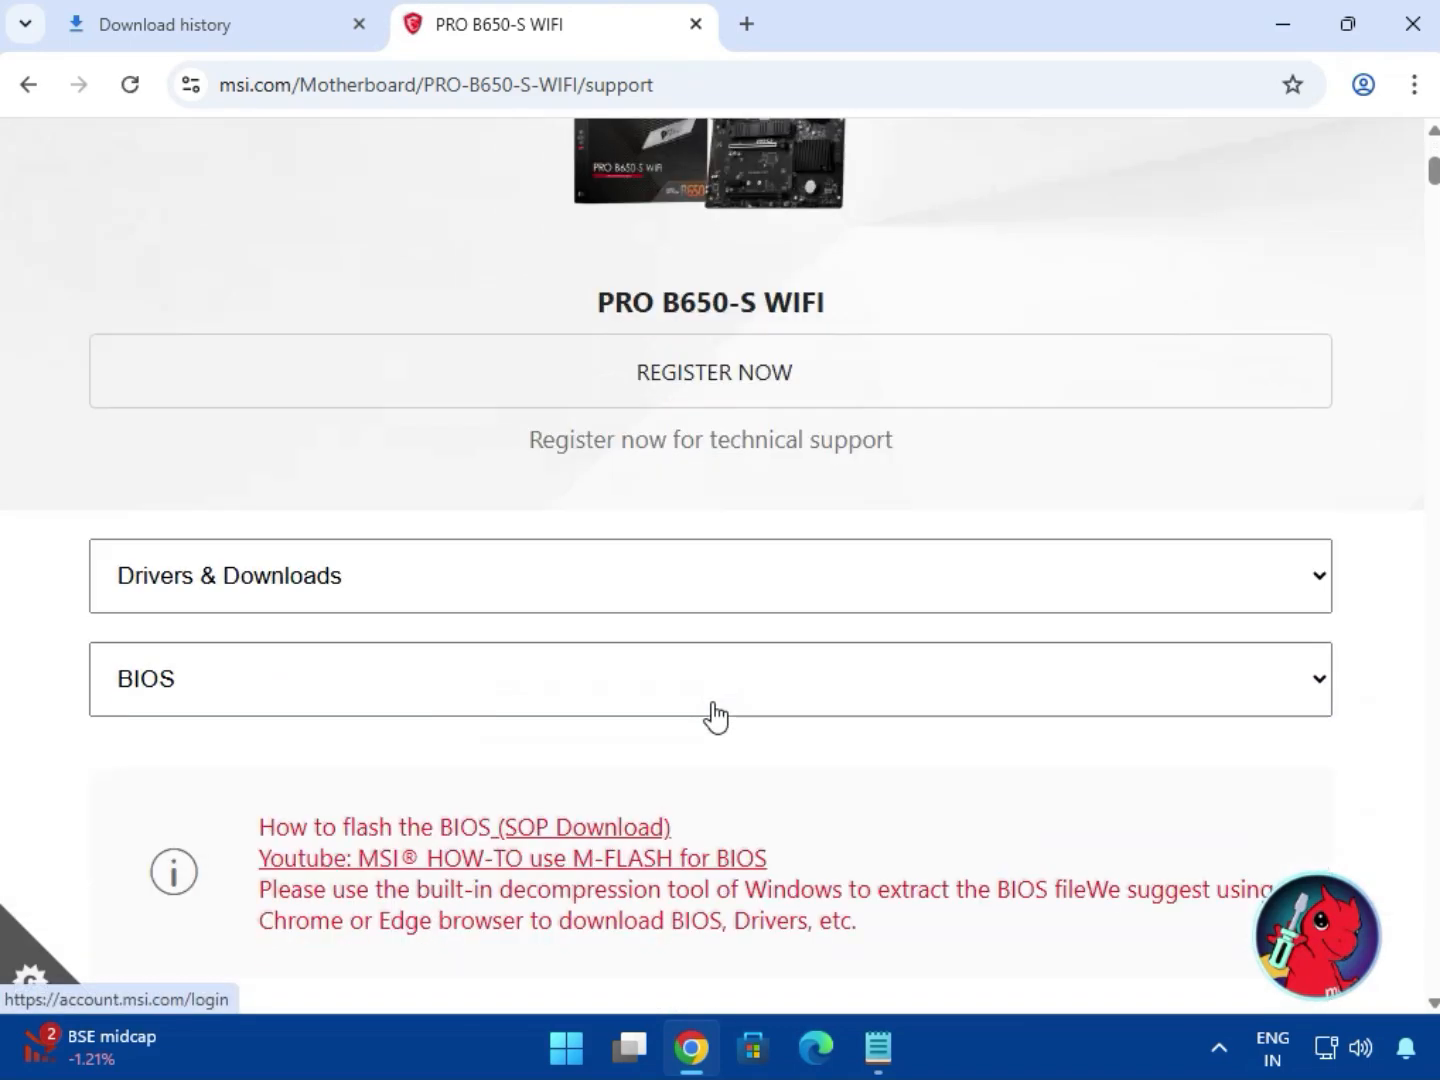
pyautogui.click(277, 586)
pyautogui.click(241, 620)
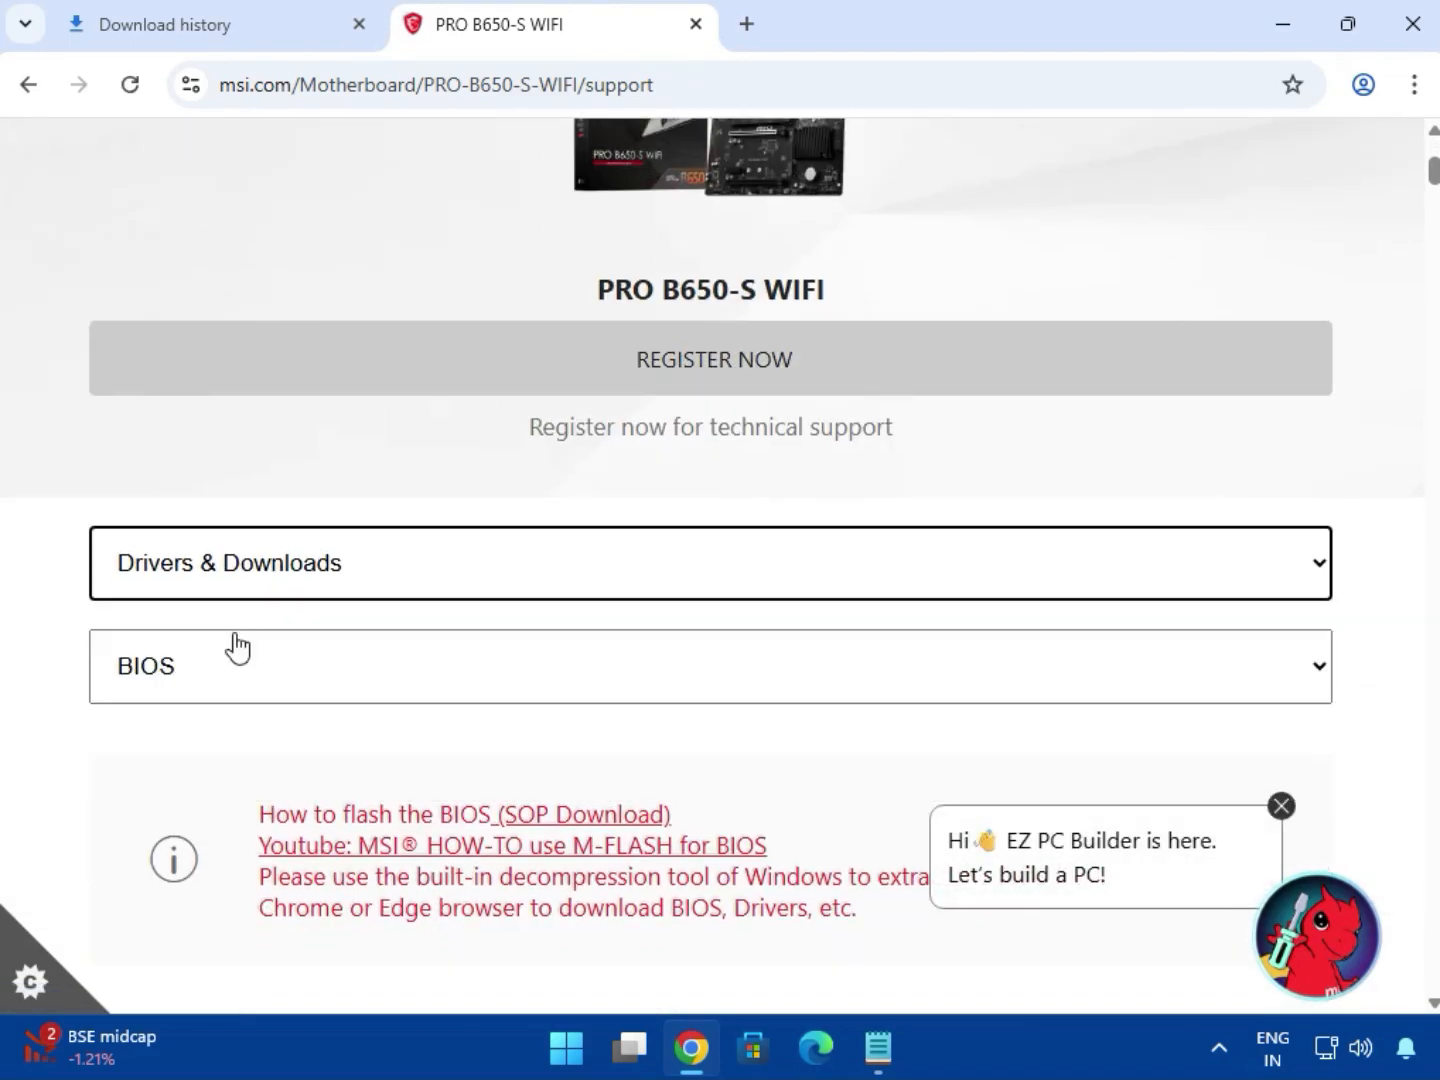
pyautogui.click(230, 684)
pyautogui.click(210, 762)
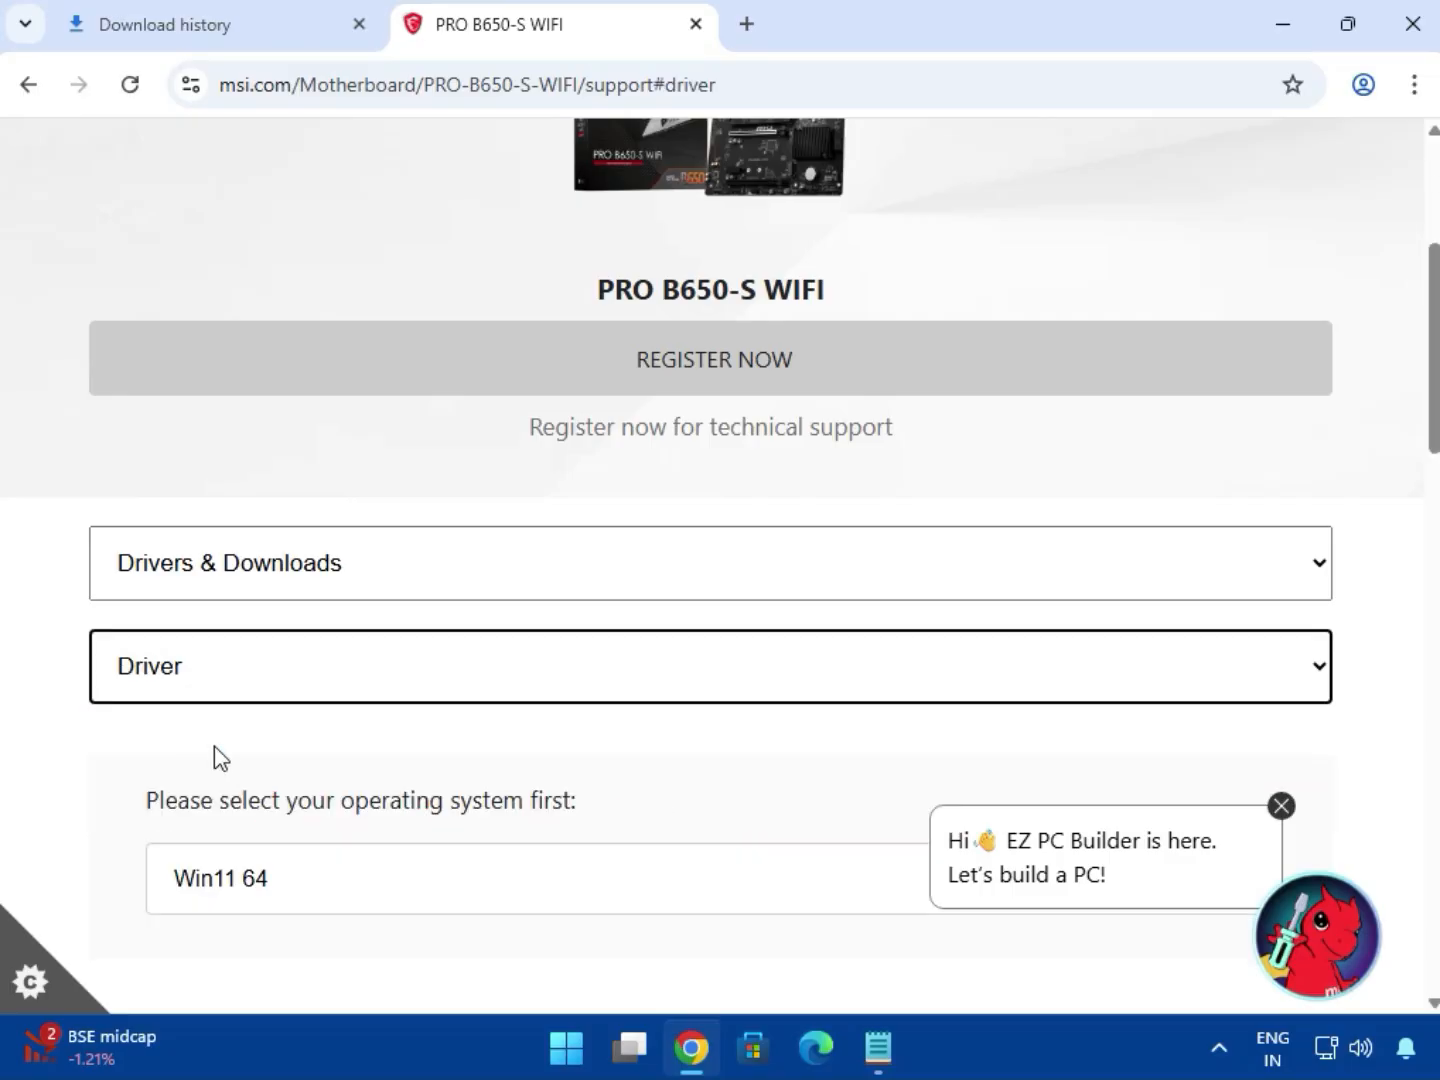
pyautogui.scroll(-3, 111, 751)
pyautogui.click(252, 599)
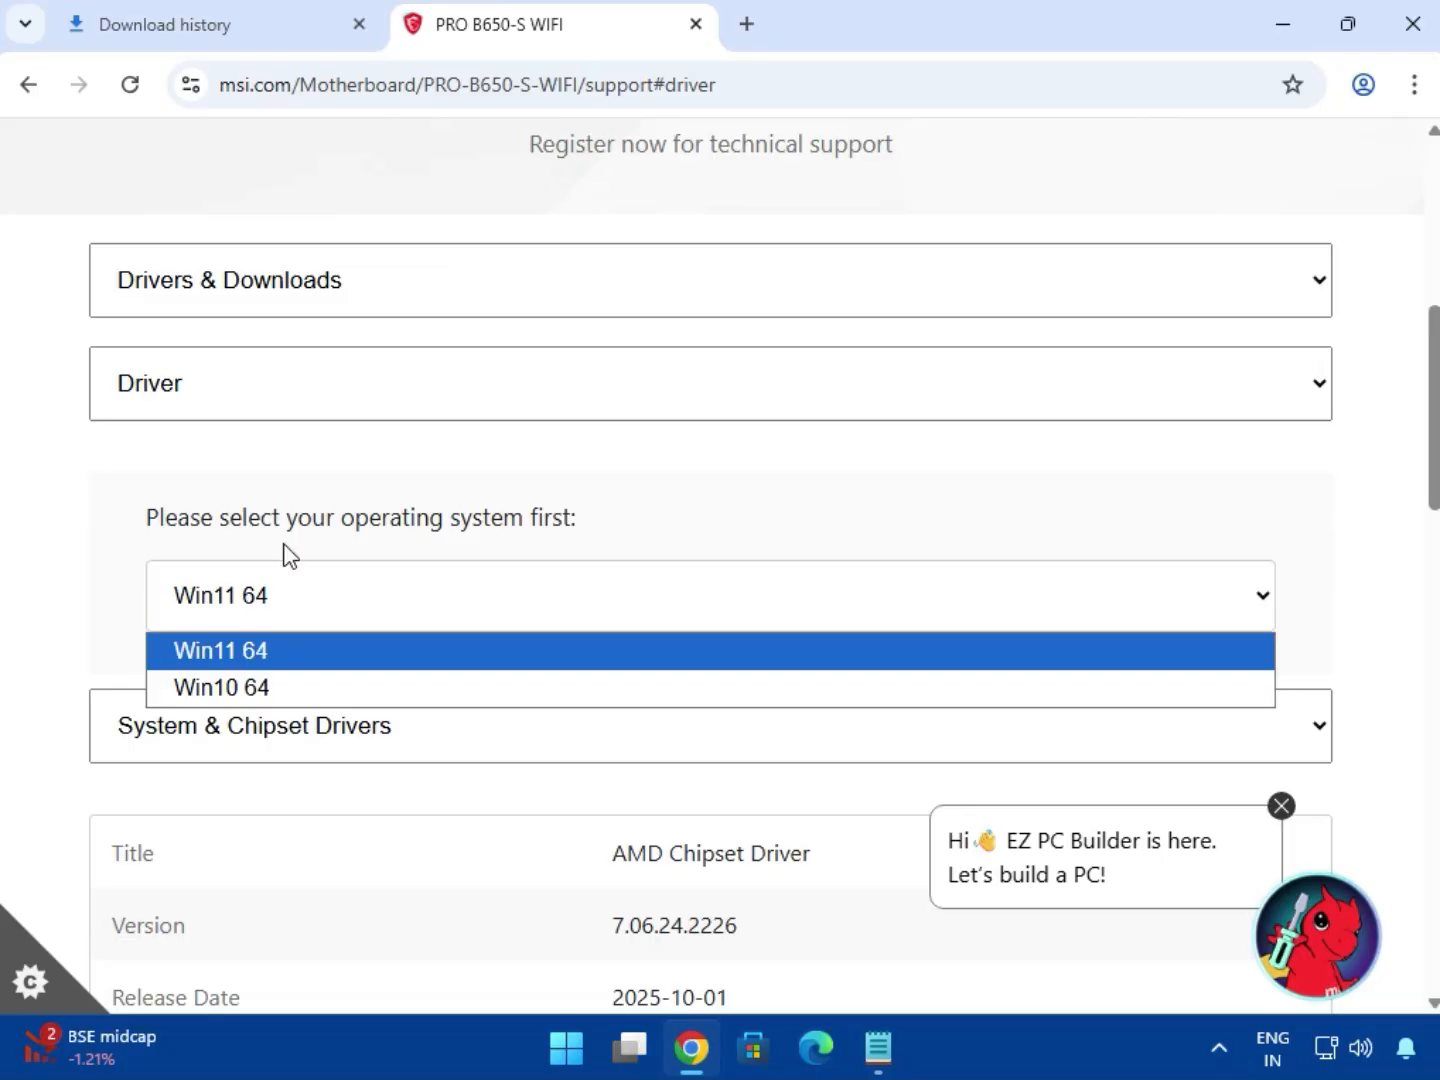
pyautogui.click(274, 655)
# Step: Download the AMD Chipset Driver from System & Chipset Drivers and check the browser's recent downloads
pyautogui.scroll(-3, 401, 740)
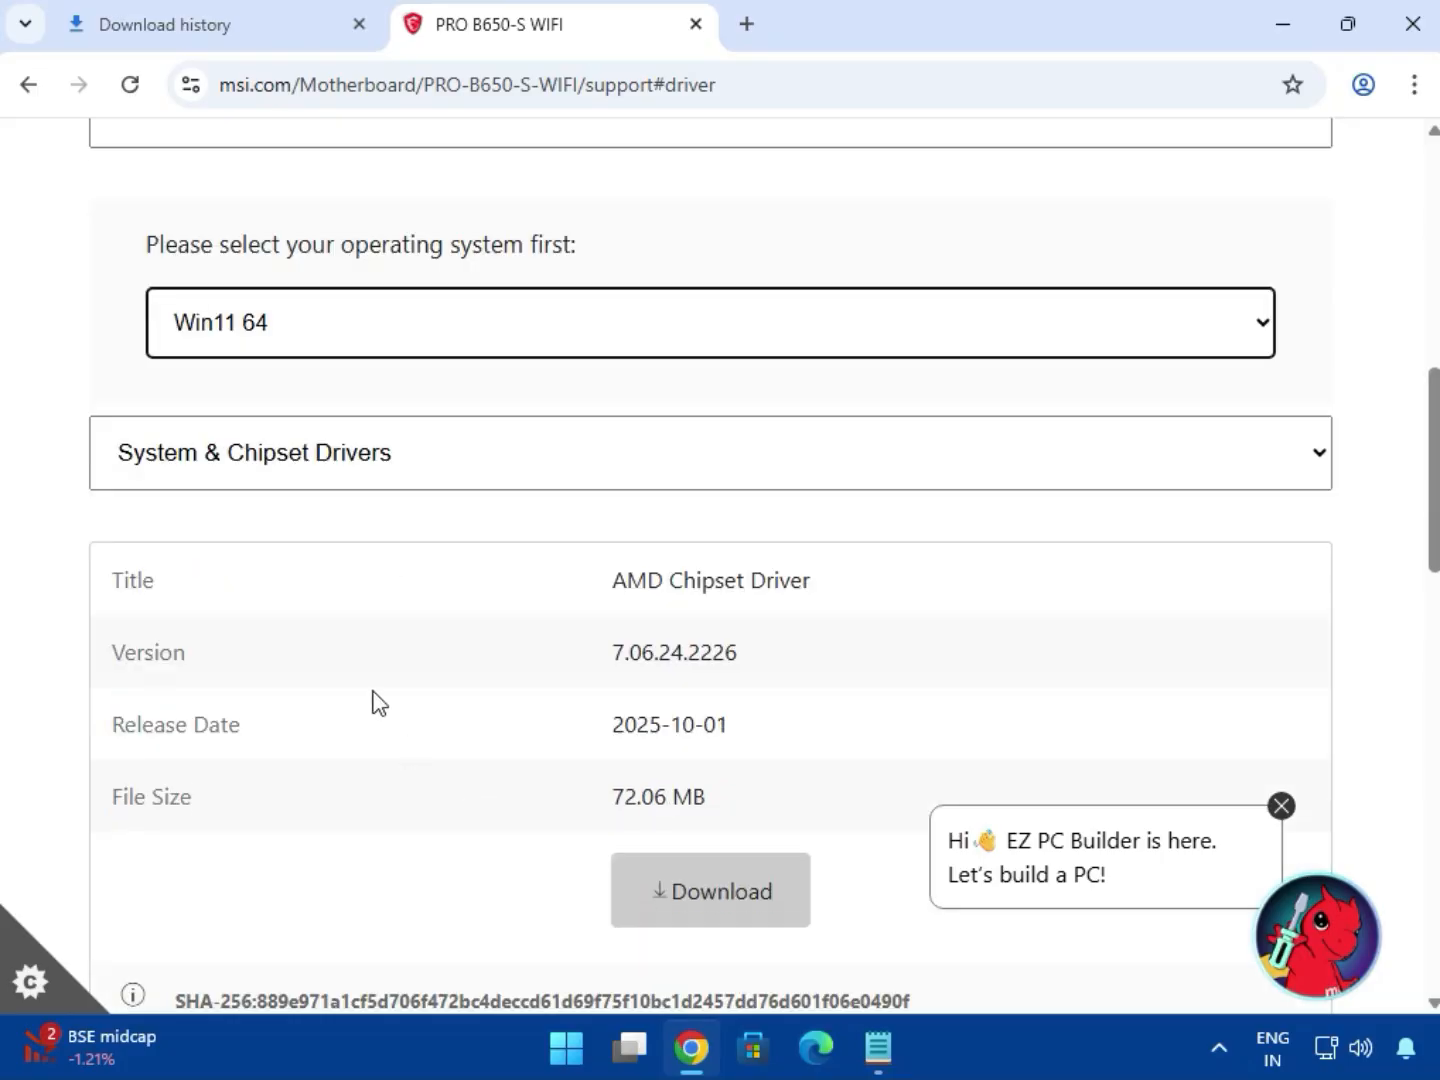
pyautogui.click(323, 468)
pyautogui.click(329, 502)
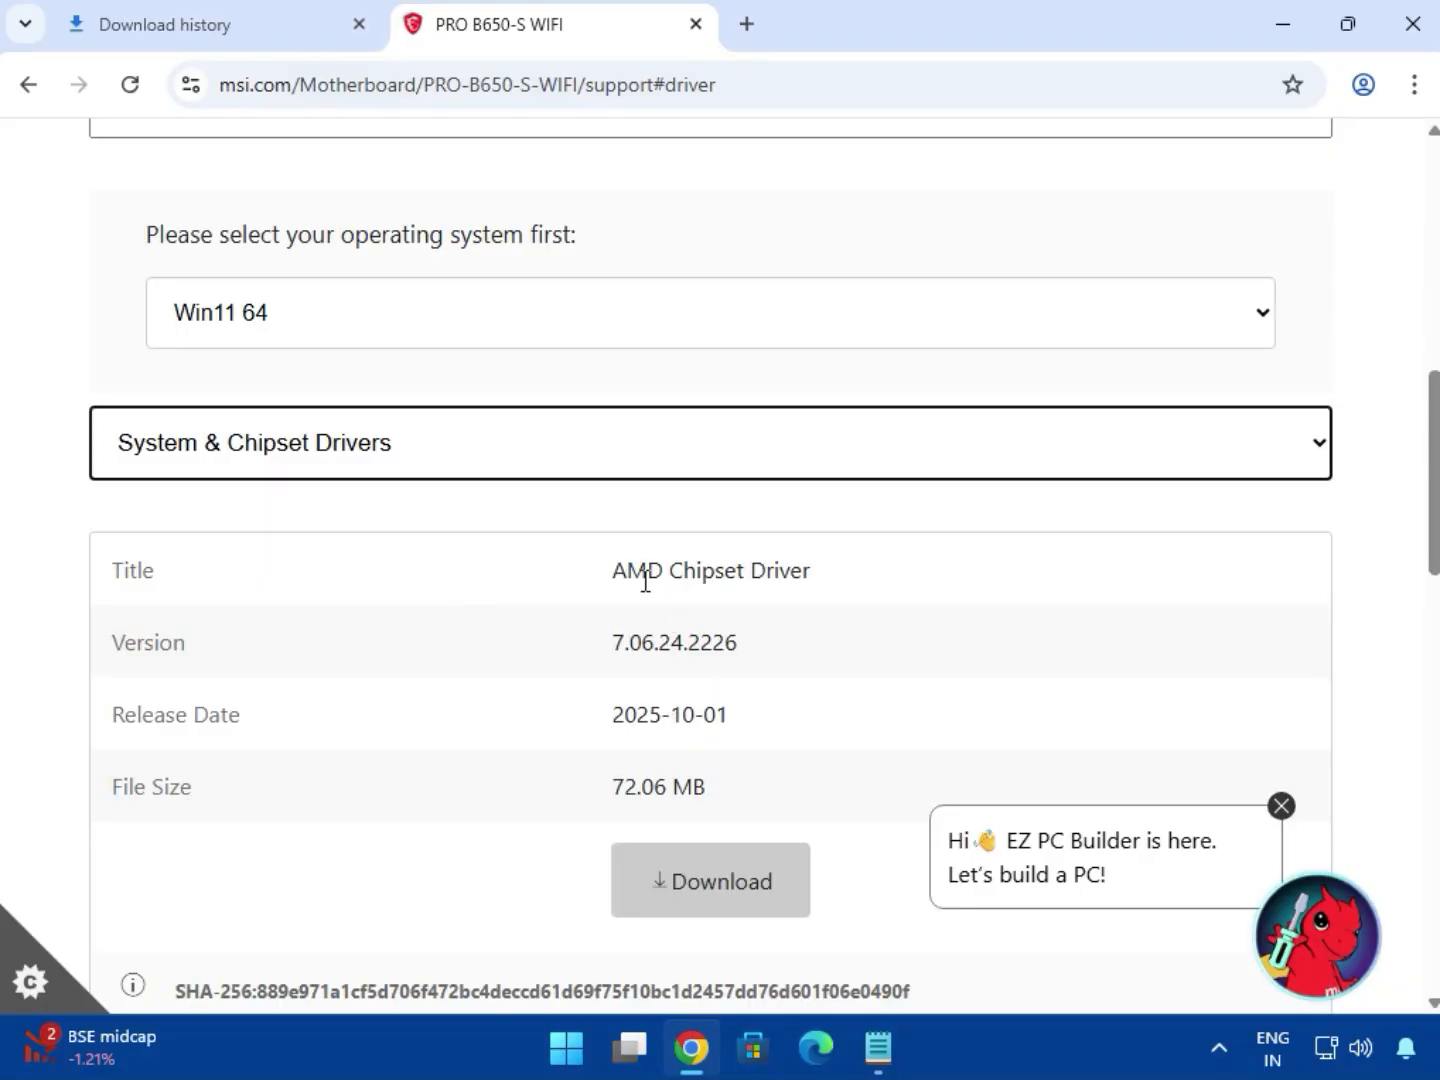
pyautogui.moveTo(616, 571); pyautogui.dragTo(885, 653)
pyautogui.click(675, 903)
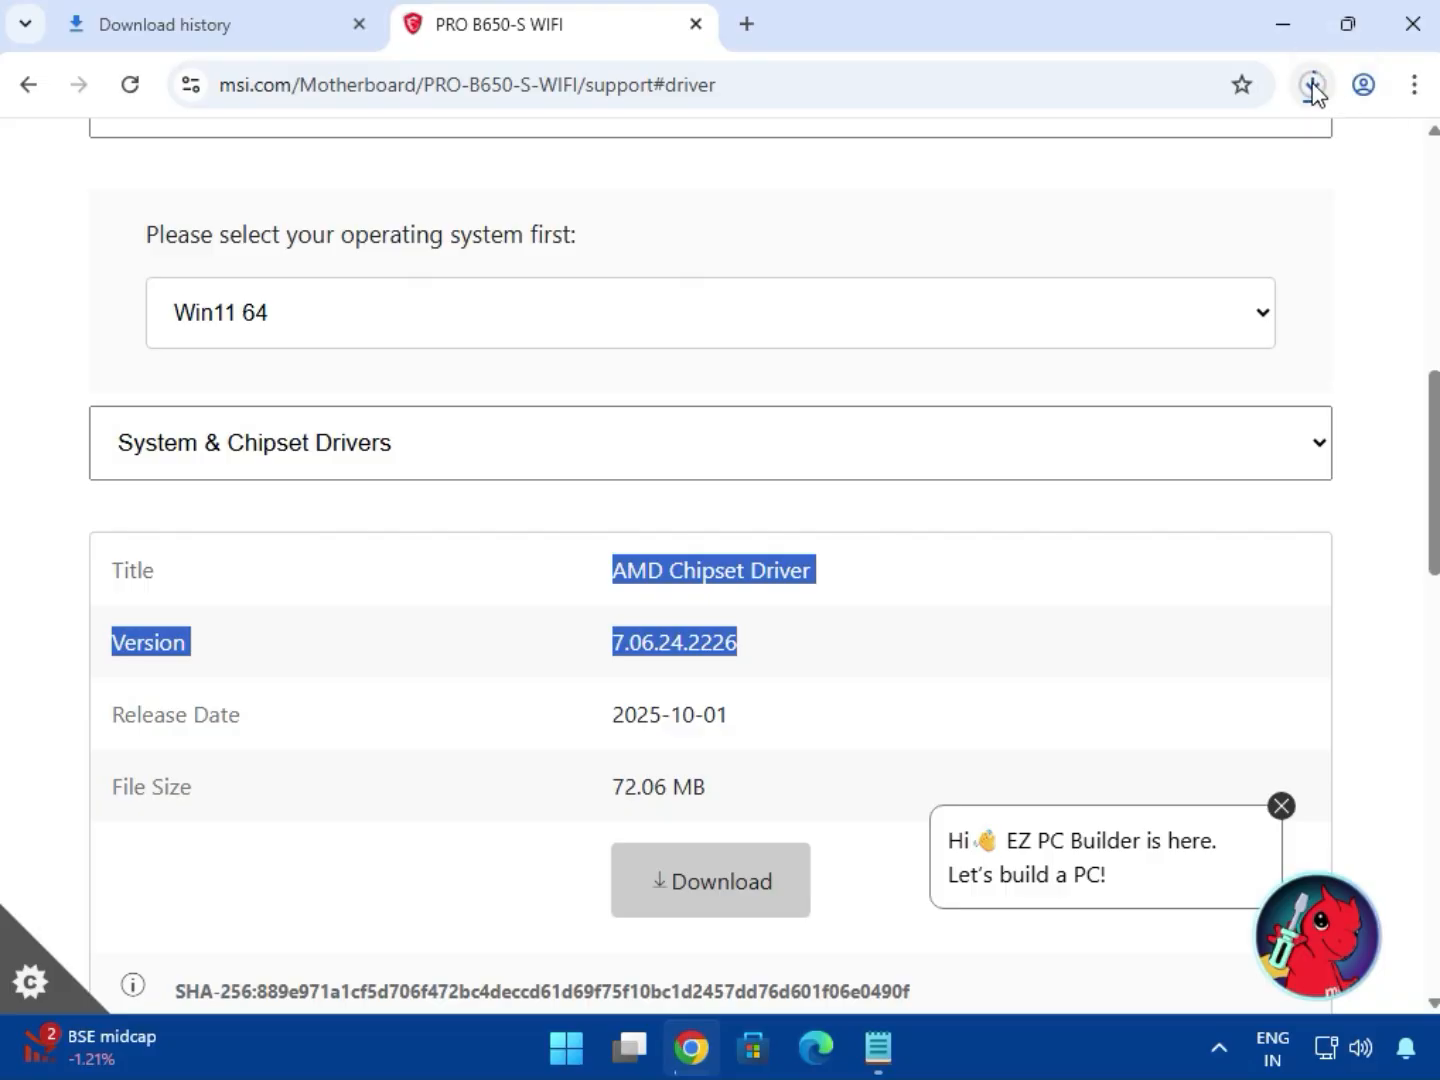
pyautogui.click(1311, 86)
pyautogui.click(589, 455)
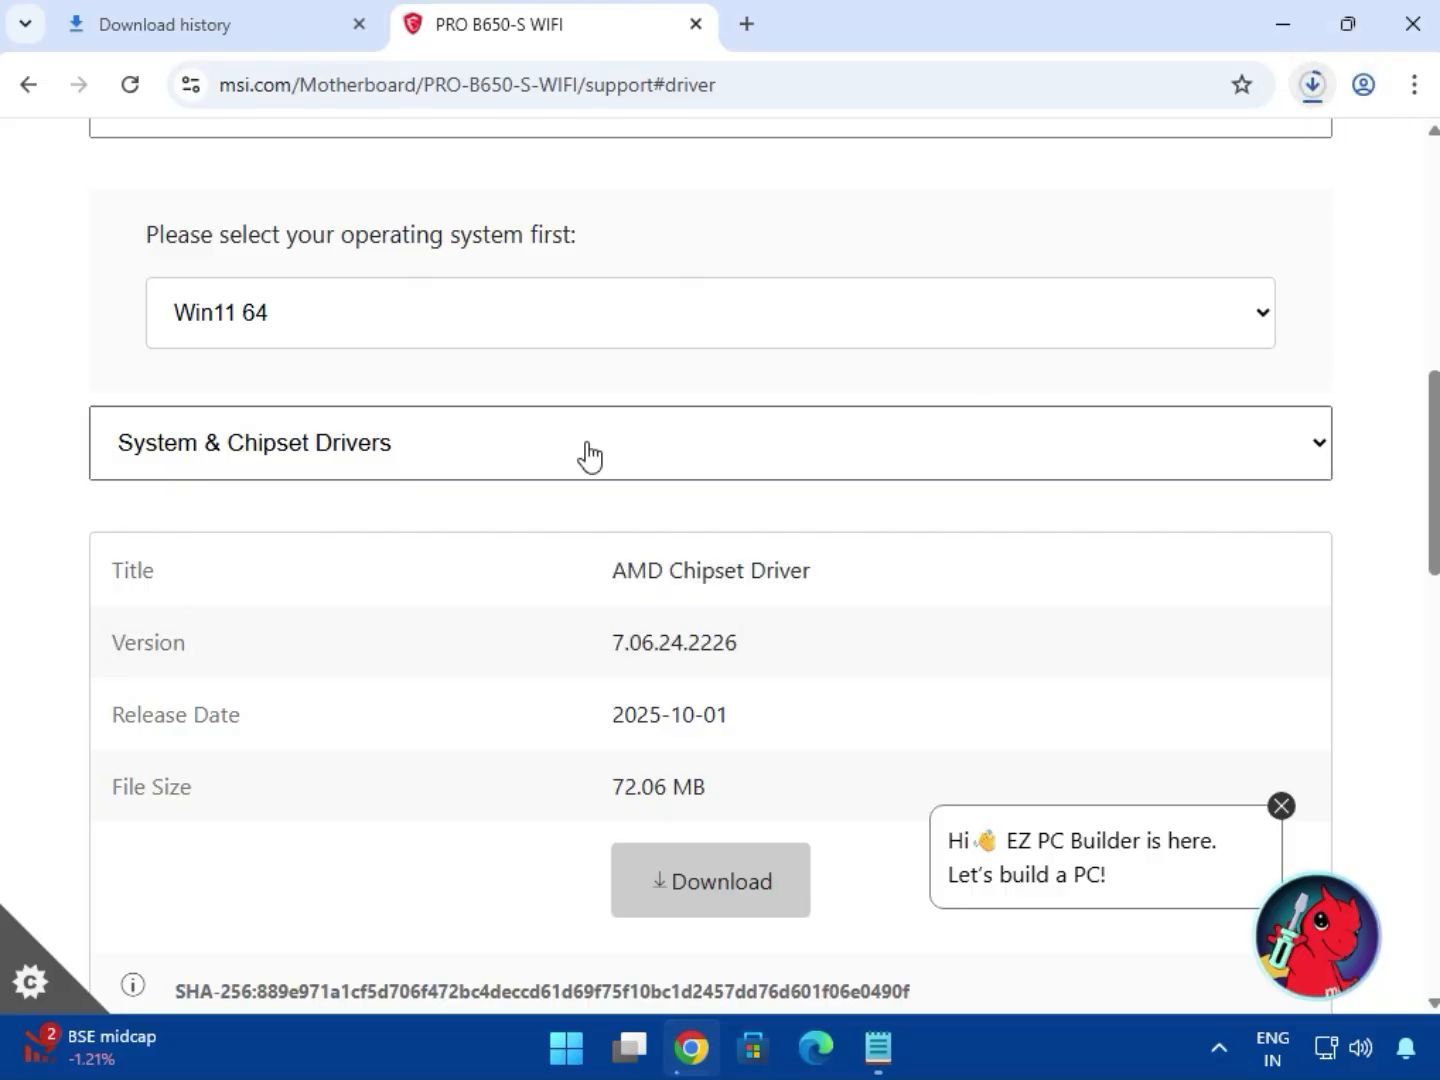
# Step: Switch the driver type to On-Board VGA Drivers and download the AMD Graphics Drivers
pyautogui.click(589, 456)
pyautogui.click(318, 541)
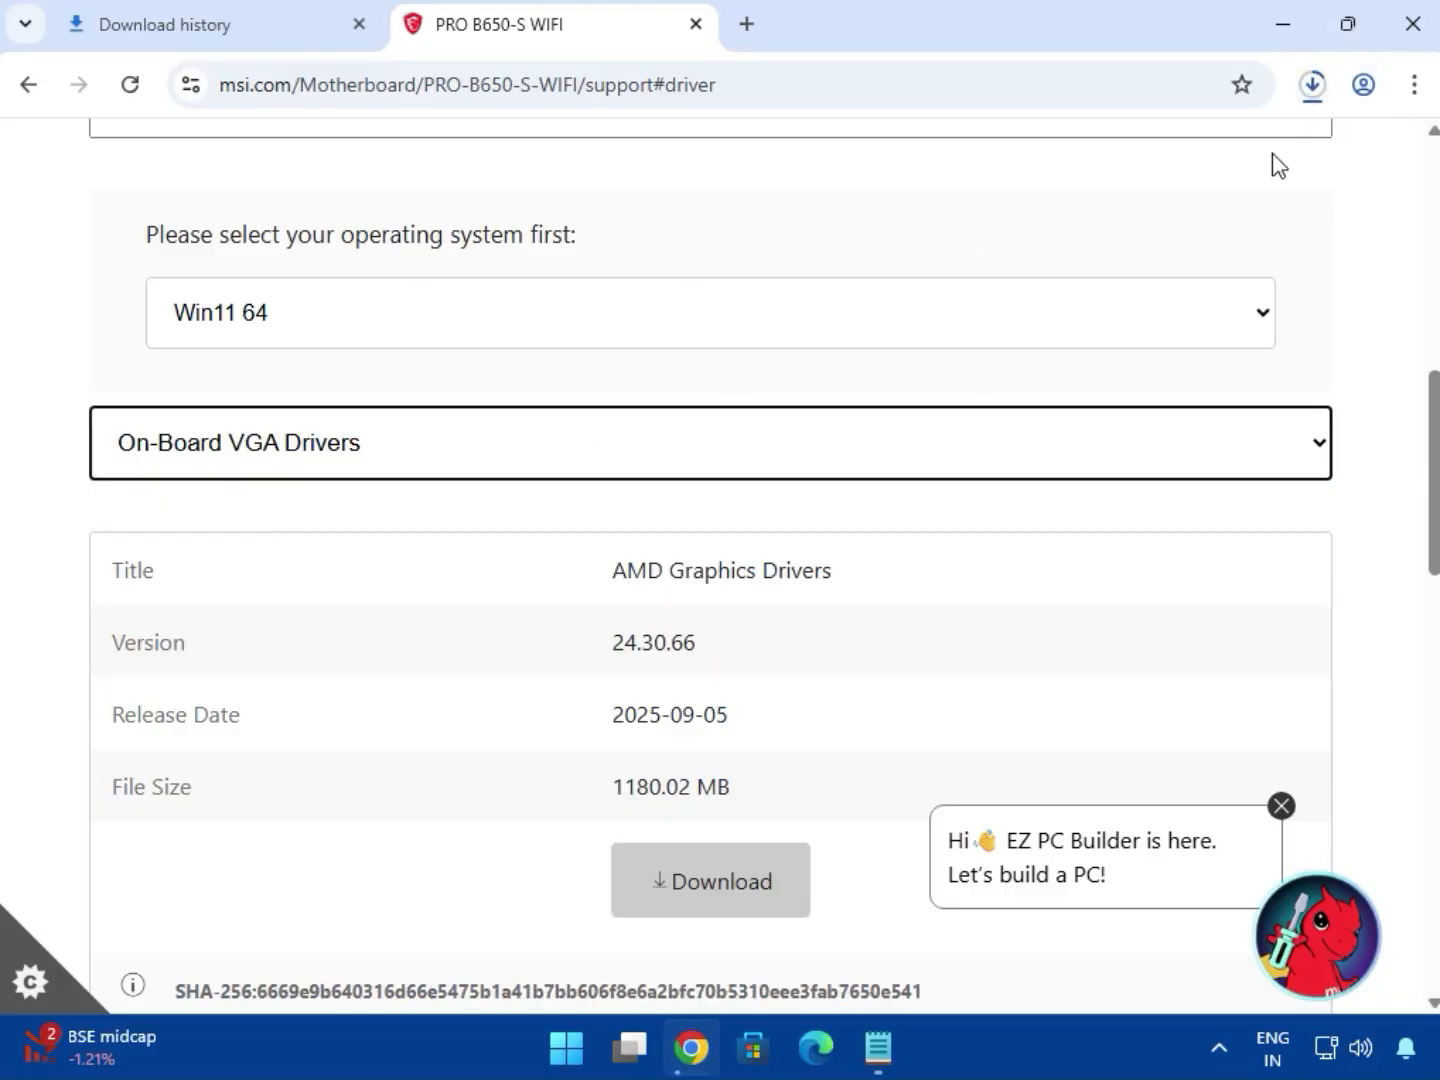
pyautogui.click(725, 869)
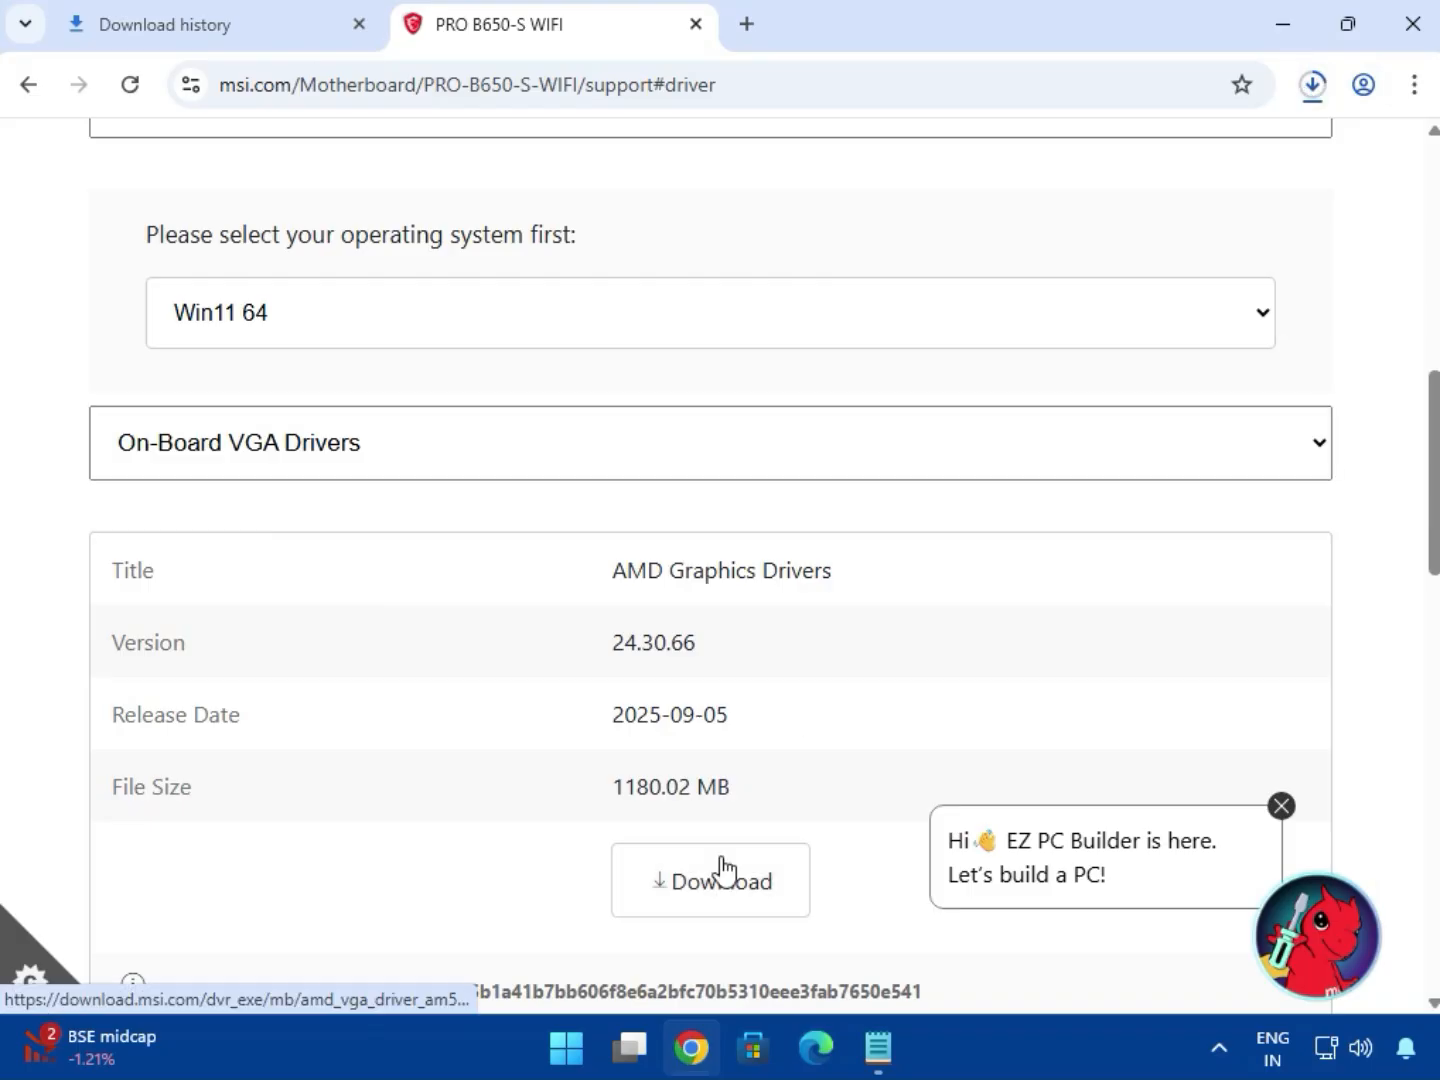
# Step: Switch the driver type to On-Board Audio Drivers and download the Realtek HD Universal Driver
pyautogui.click(418, 465)
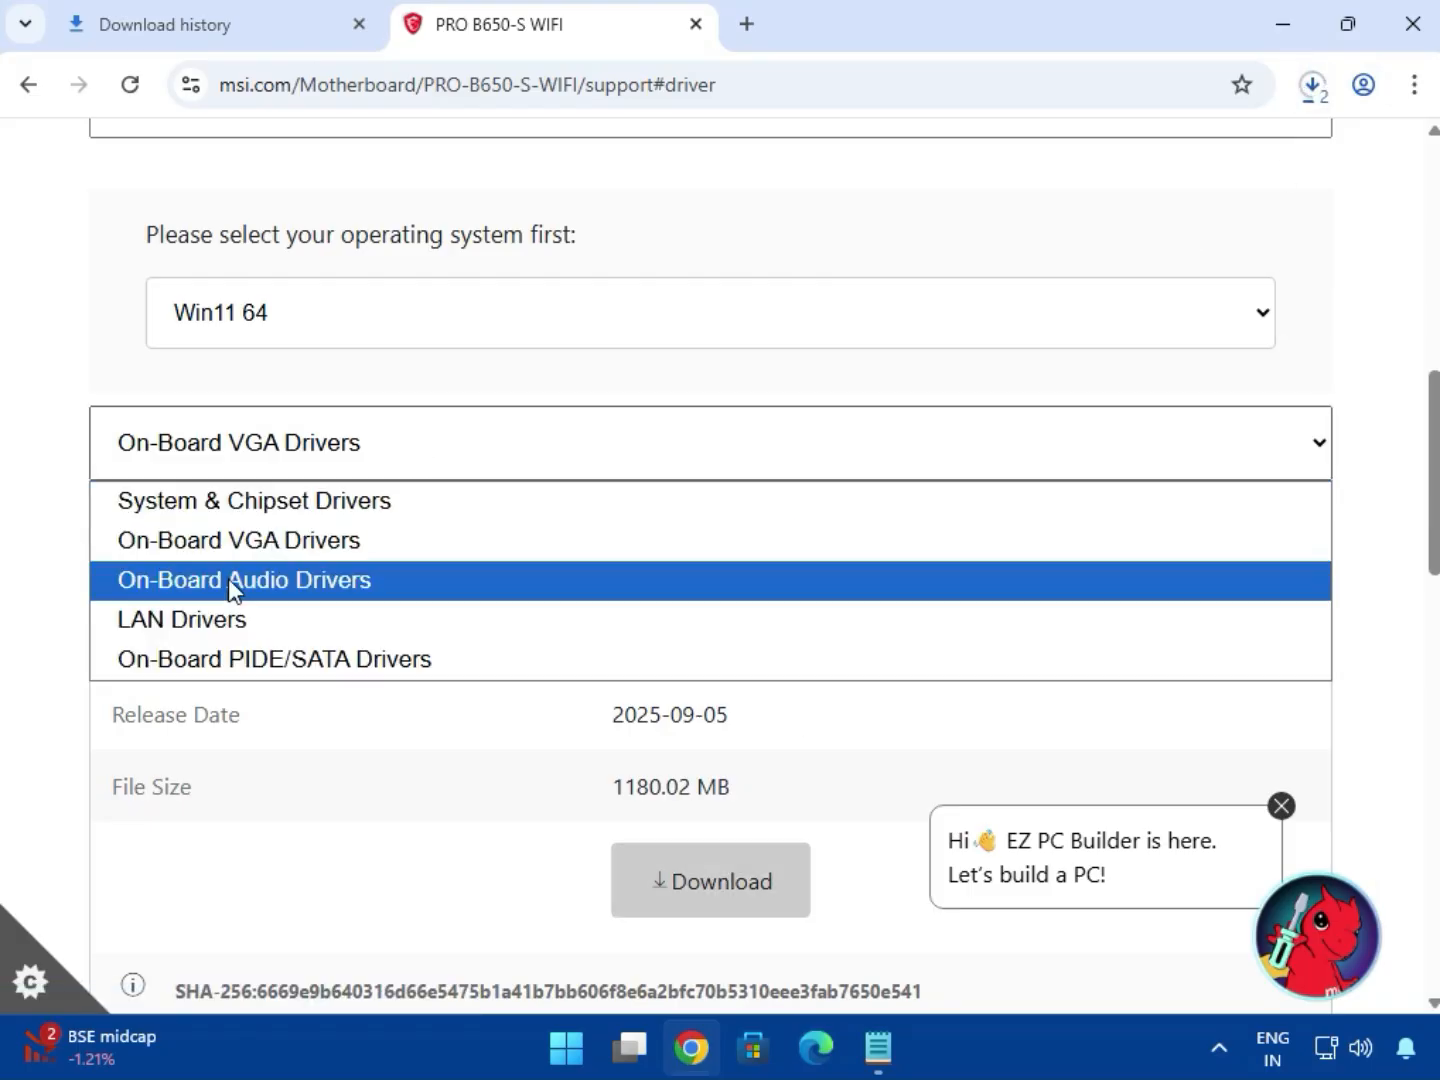
pyautogui.click(232, 582)
pyautogui.moveTo(648, 570); pyautogui.dragTo(866, 571)
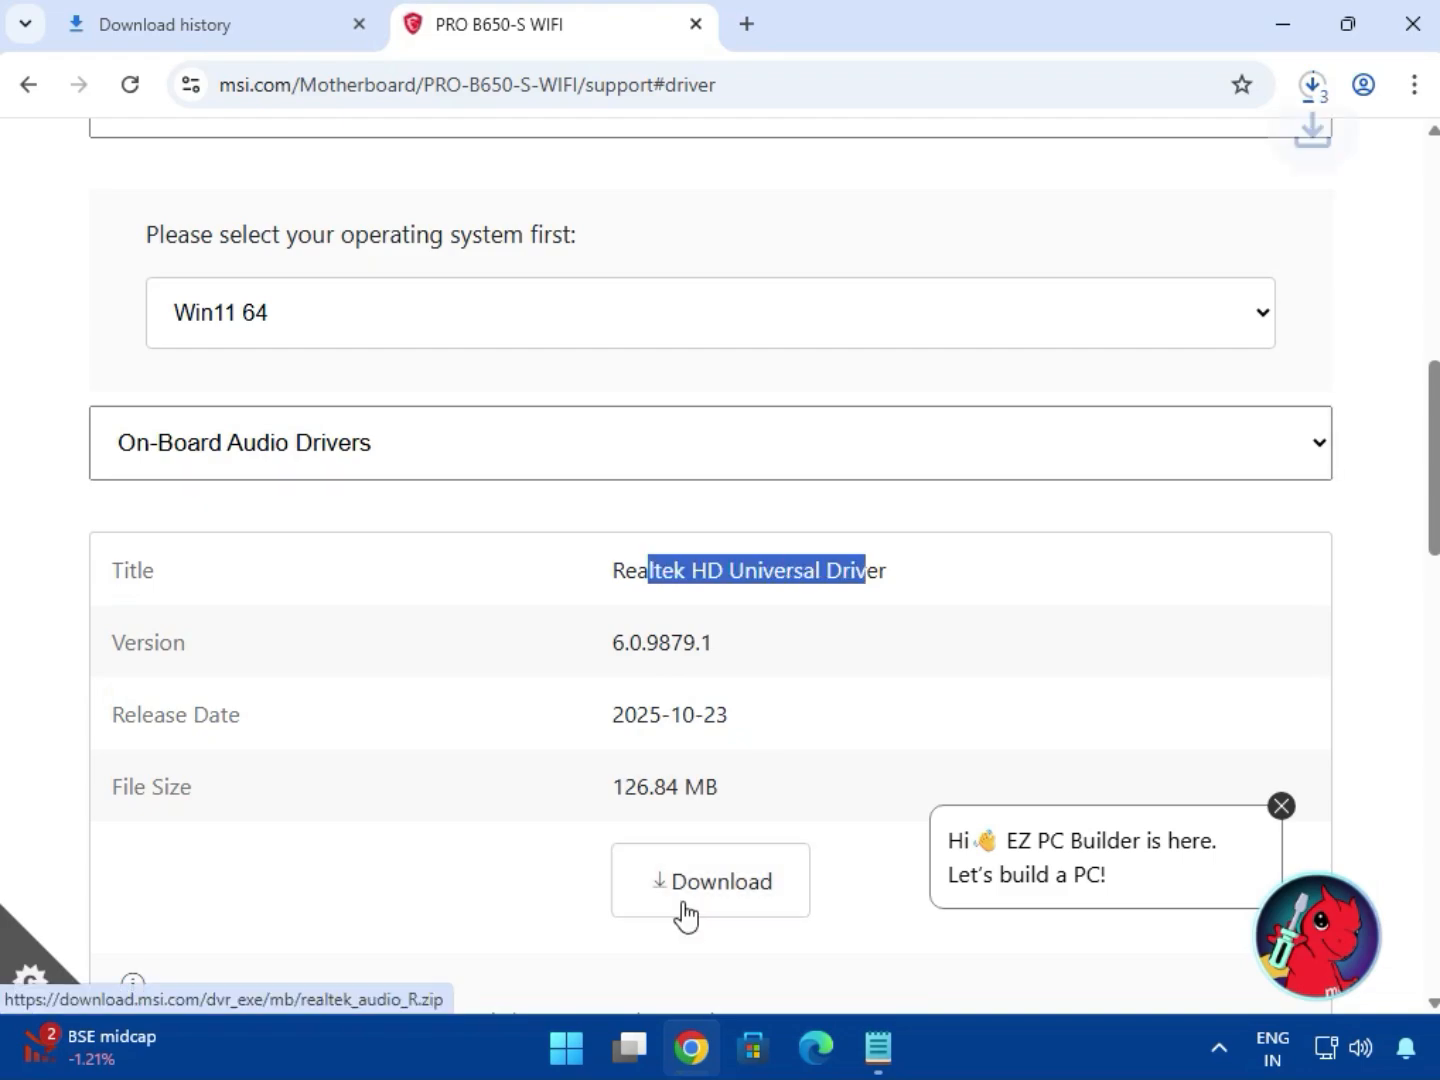
pyautogui.click(660, 884)
# Step: Switch the driver type to LAN Drivers and download the Realtek WIFI Drivers
pyautogui.click(310, 456)
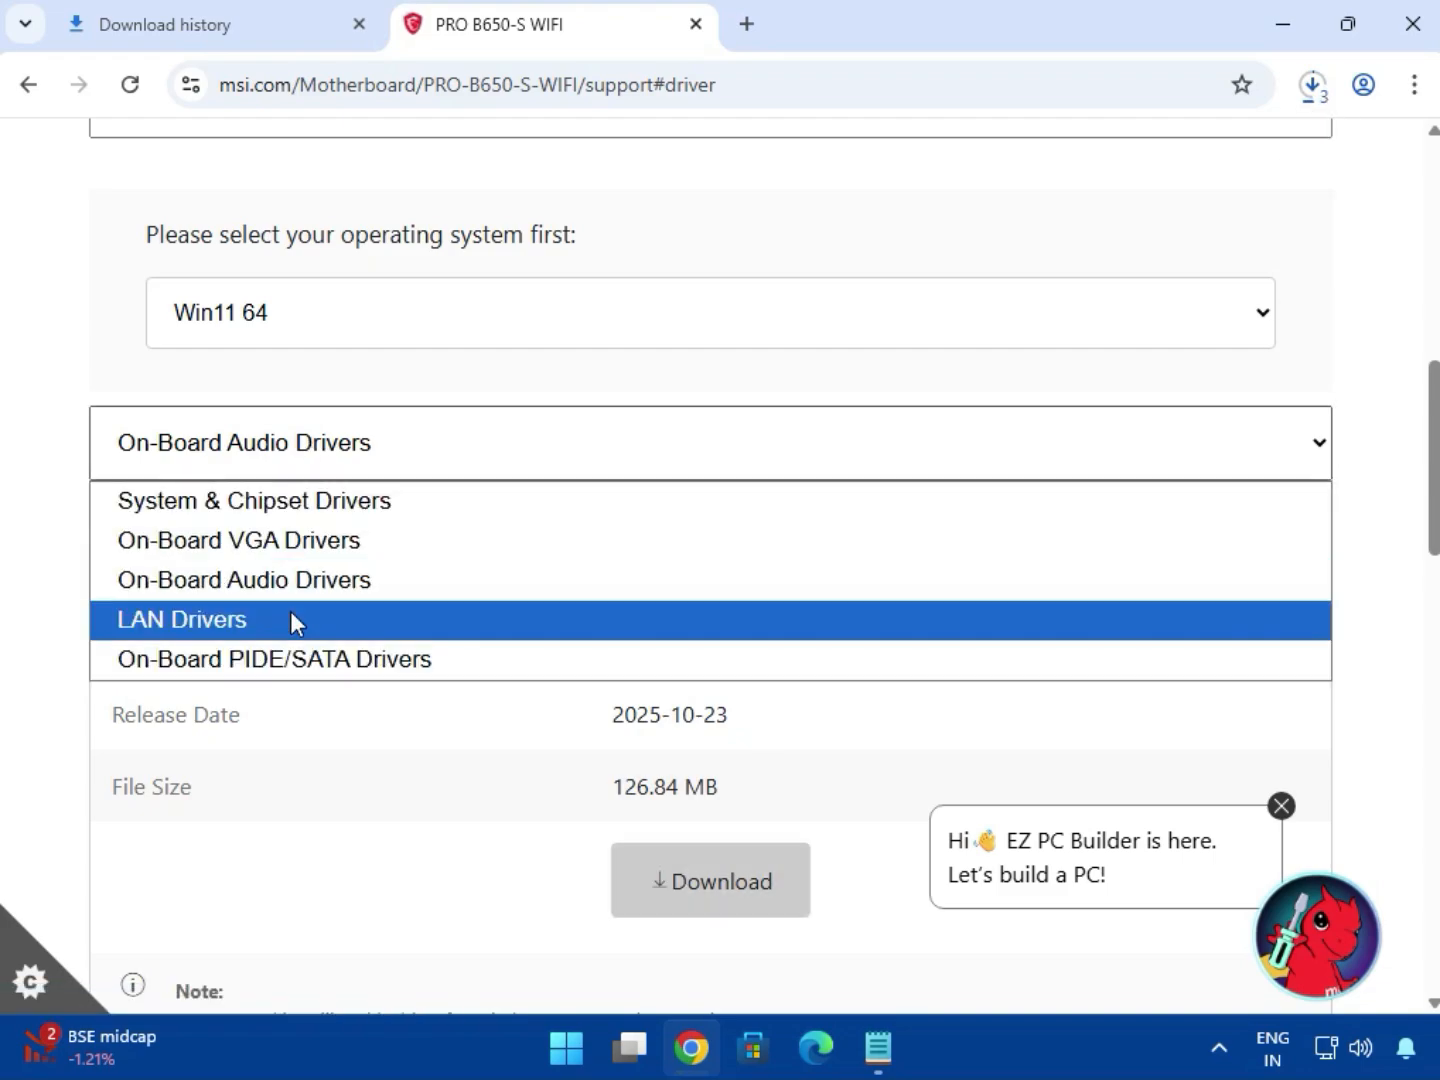
pyautogui.click(290, 616)
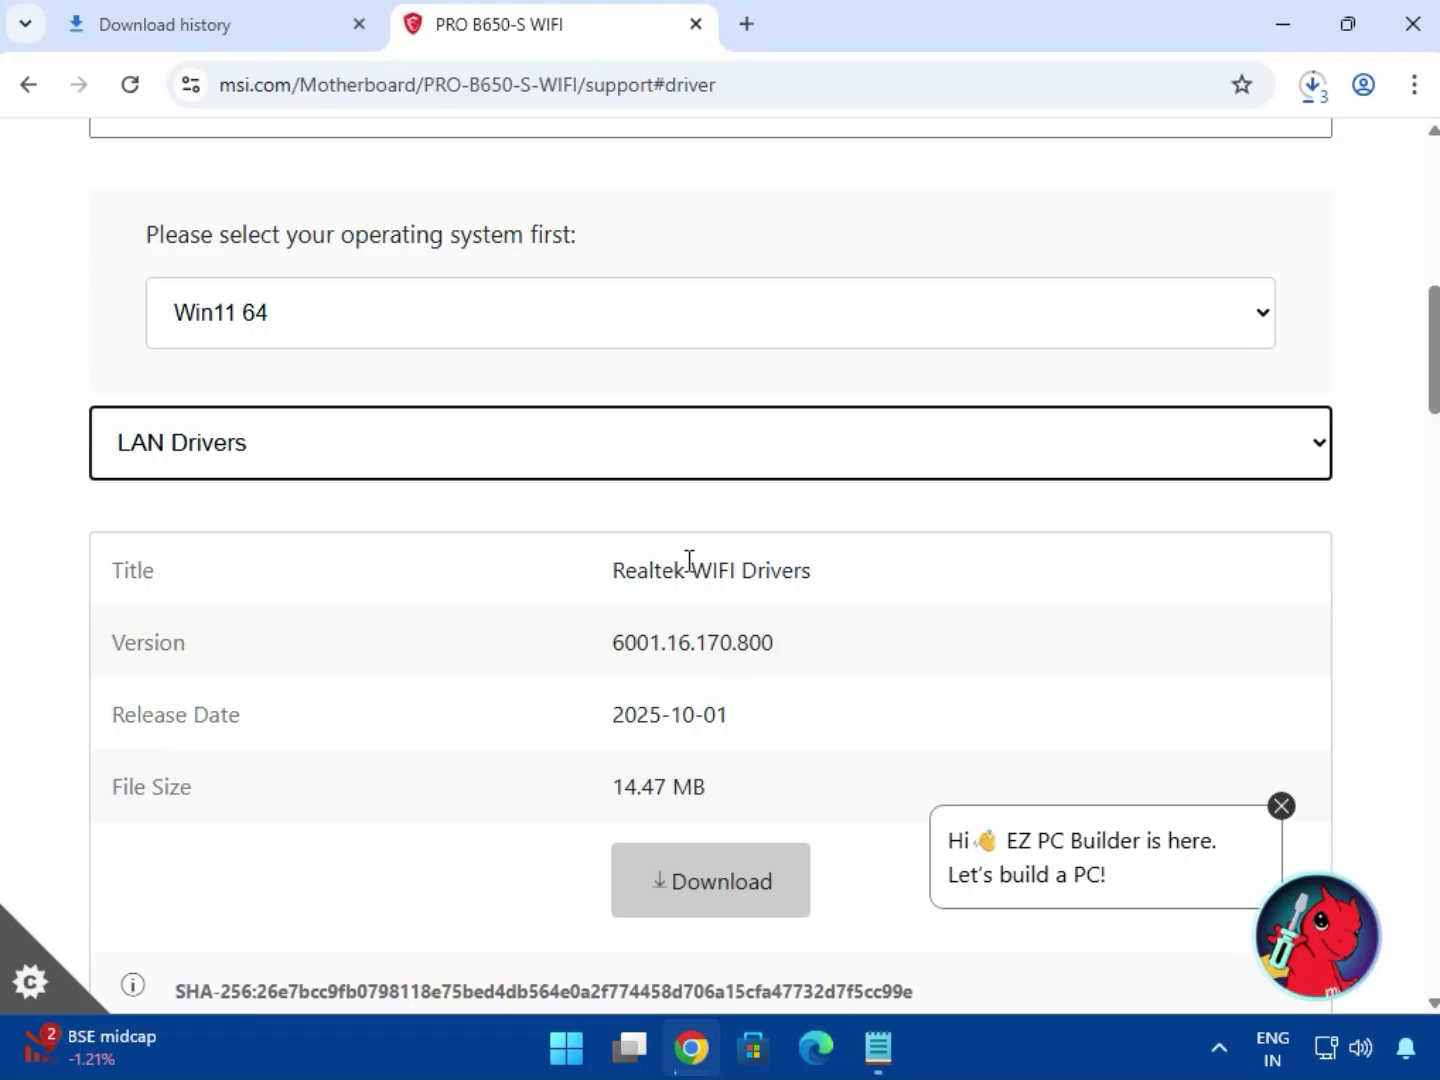
pyautogui.moveTo(688, 562); pyautogui.dragTo(821, 569)
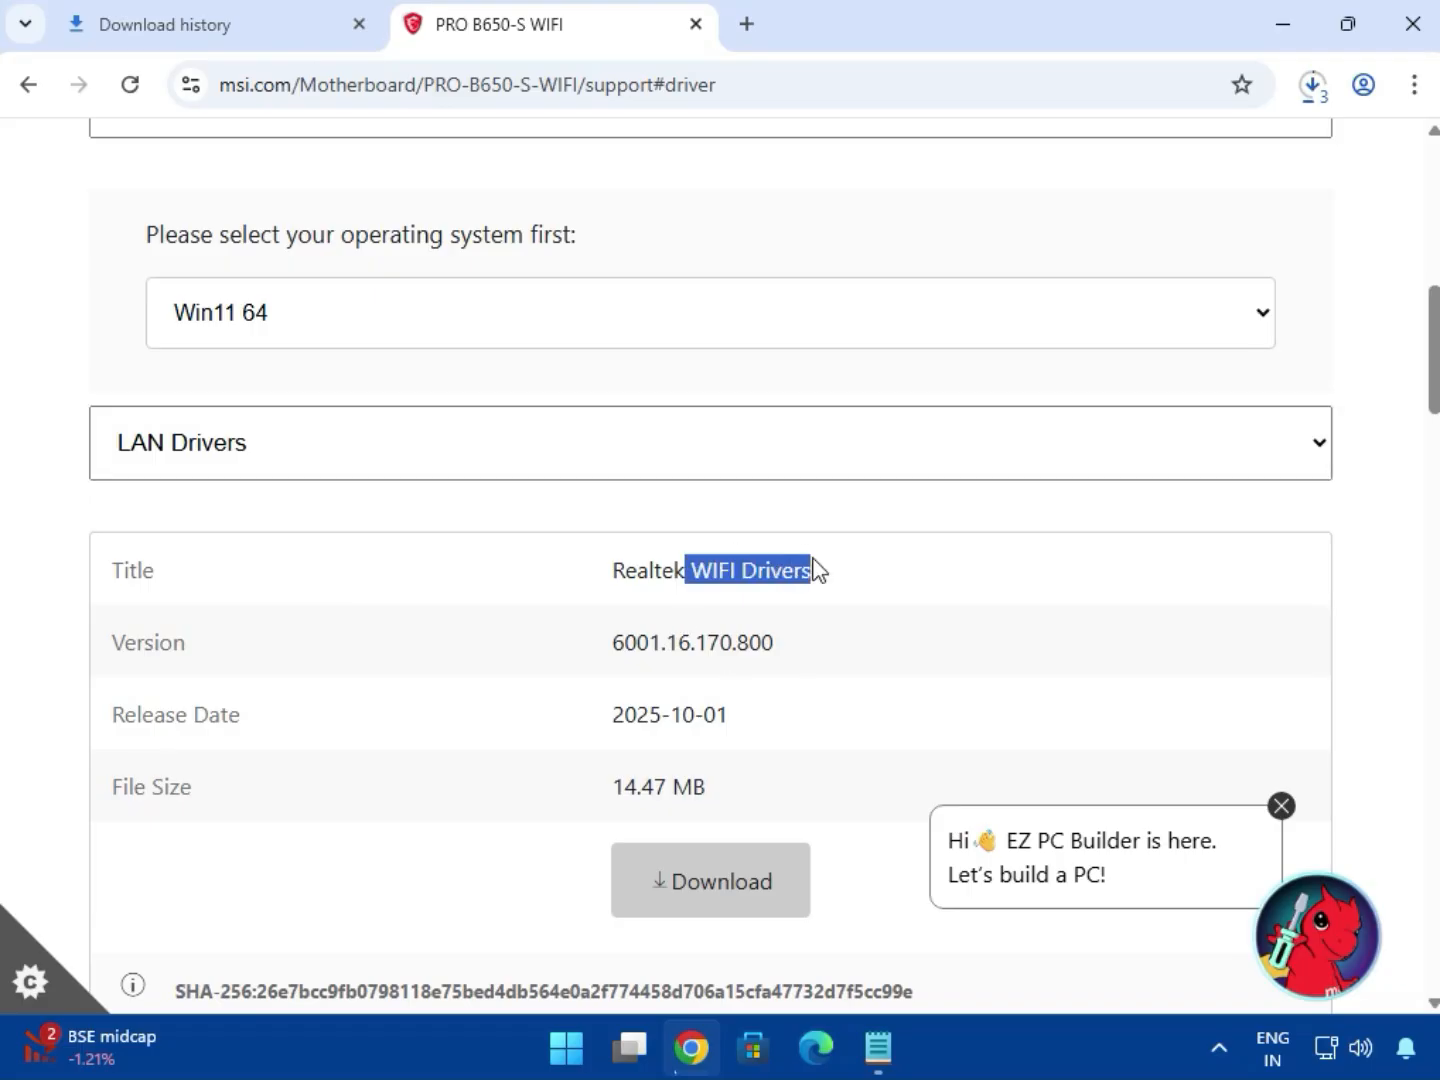
pyautogui.click(735, 880)
# Step: Download the Realtek BlueTooth Drivers listed below the WIFI drivers
pyautogui.scroll(-4, 730, 877)
pyautogui.moveTo(692, 693); pyautogui.dragTo(925, 693)
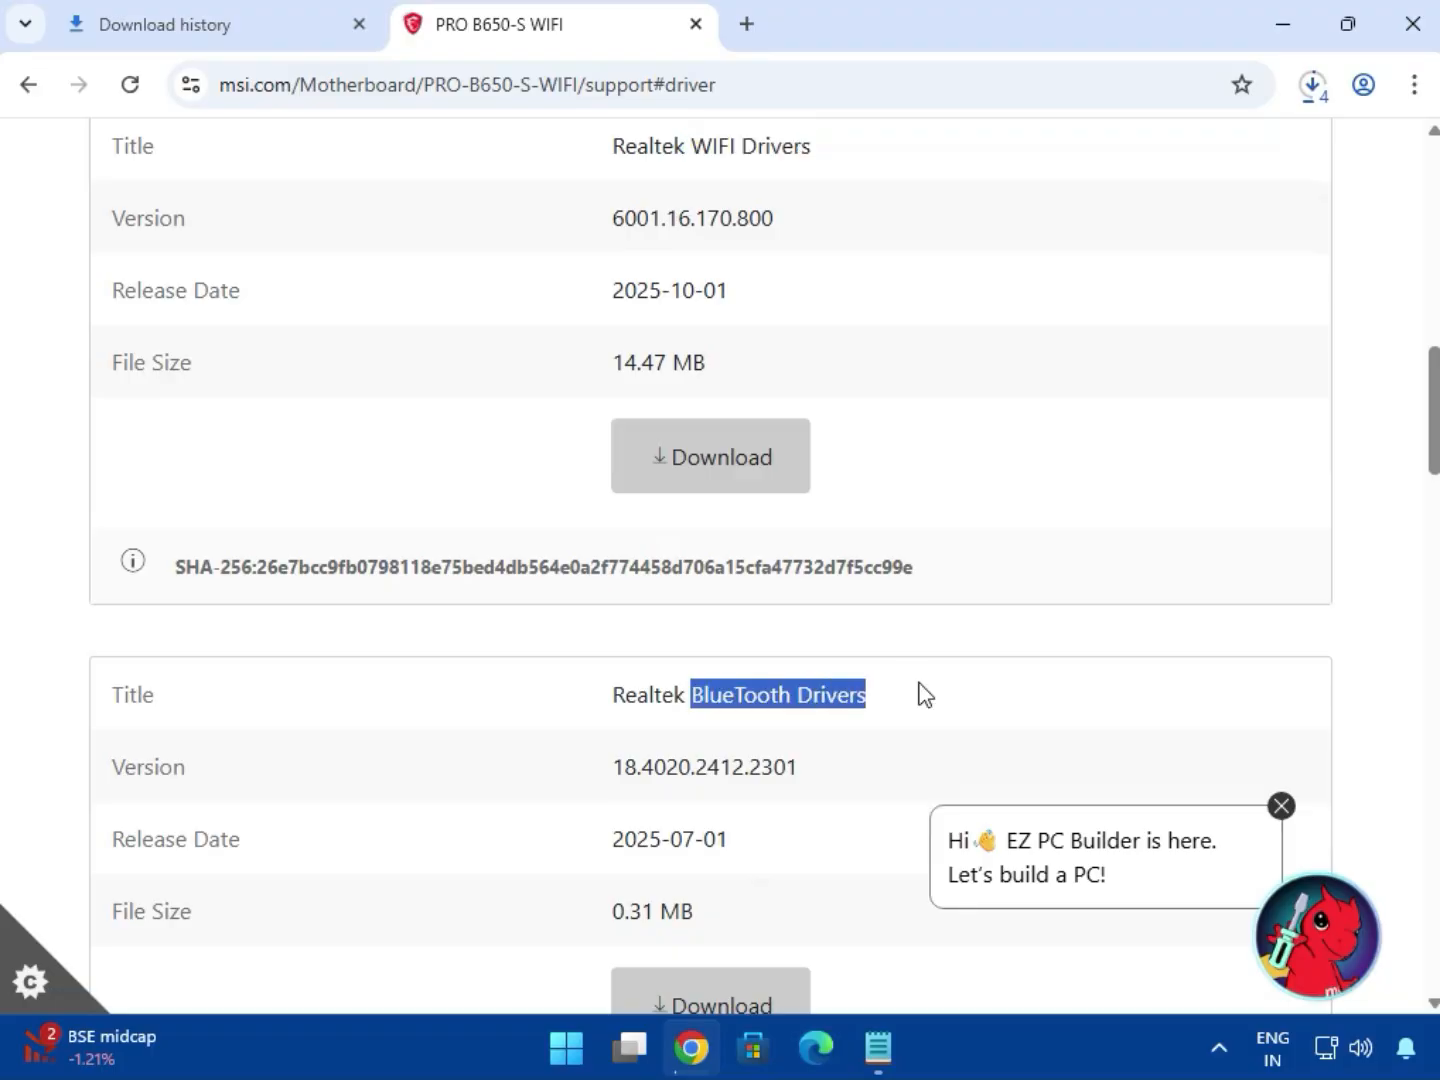
pyautogui.click(718, 985)
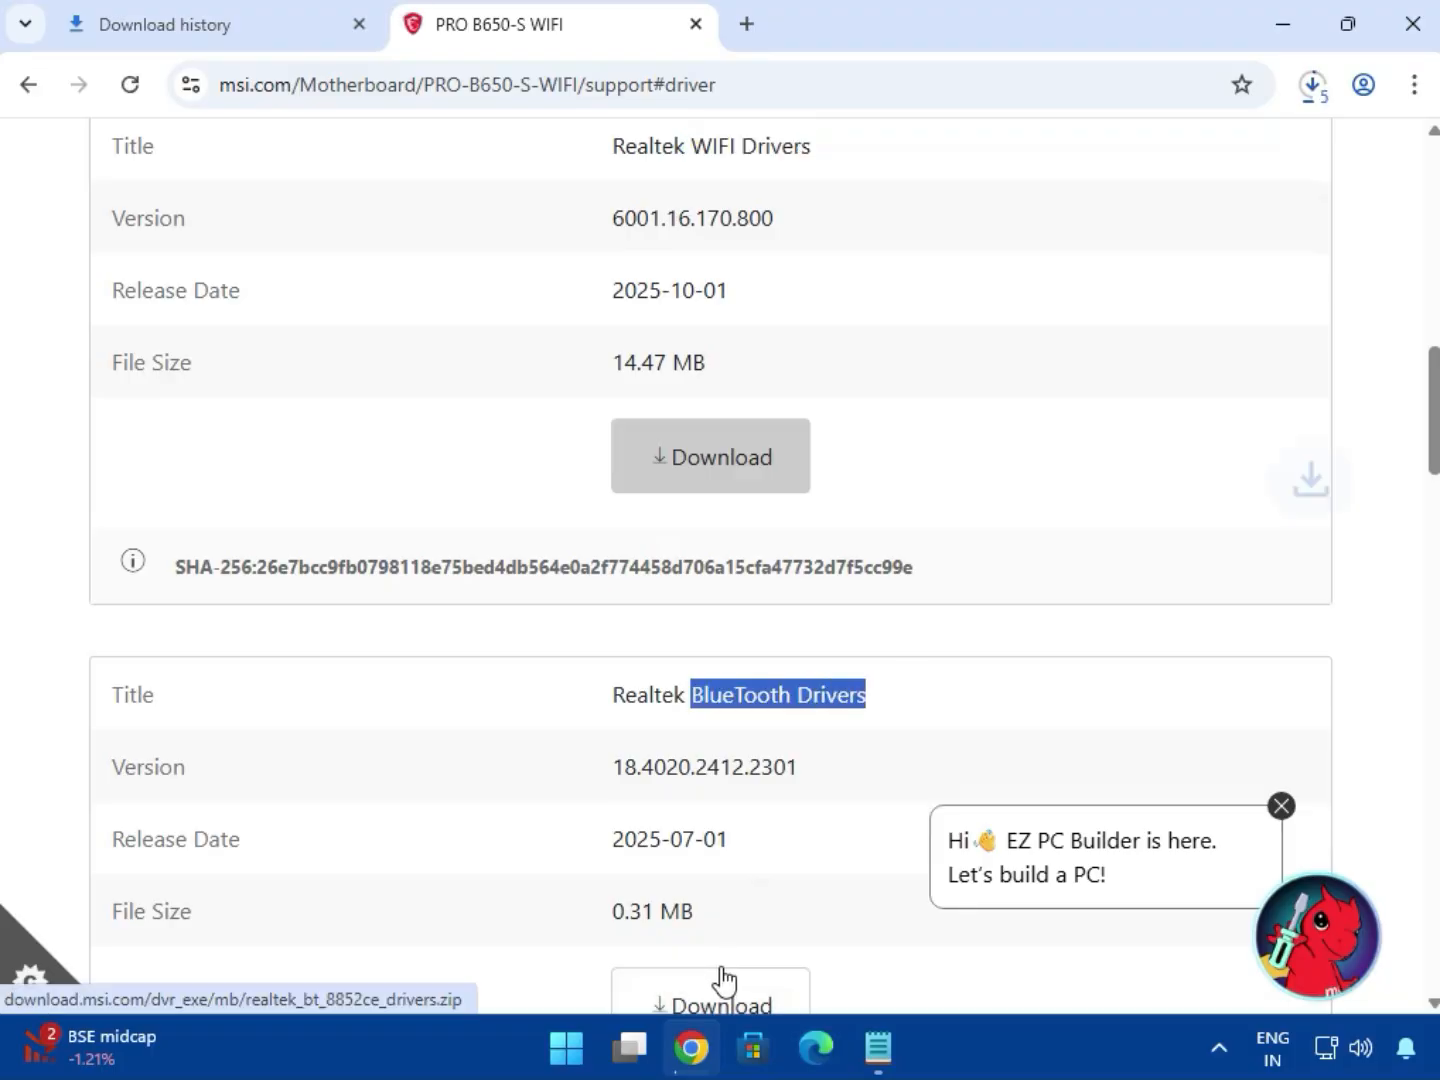
# Step: Download the Realtek PCI-E Ethernet Drivers listed below the BlueTooth drivers
pyautogui.scroll(-3, 722, 980)
pyautogui.scroll(-3, 723, 977)
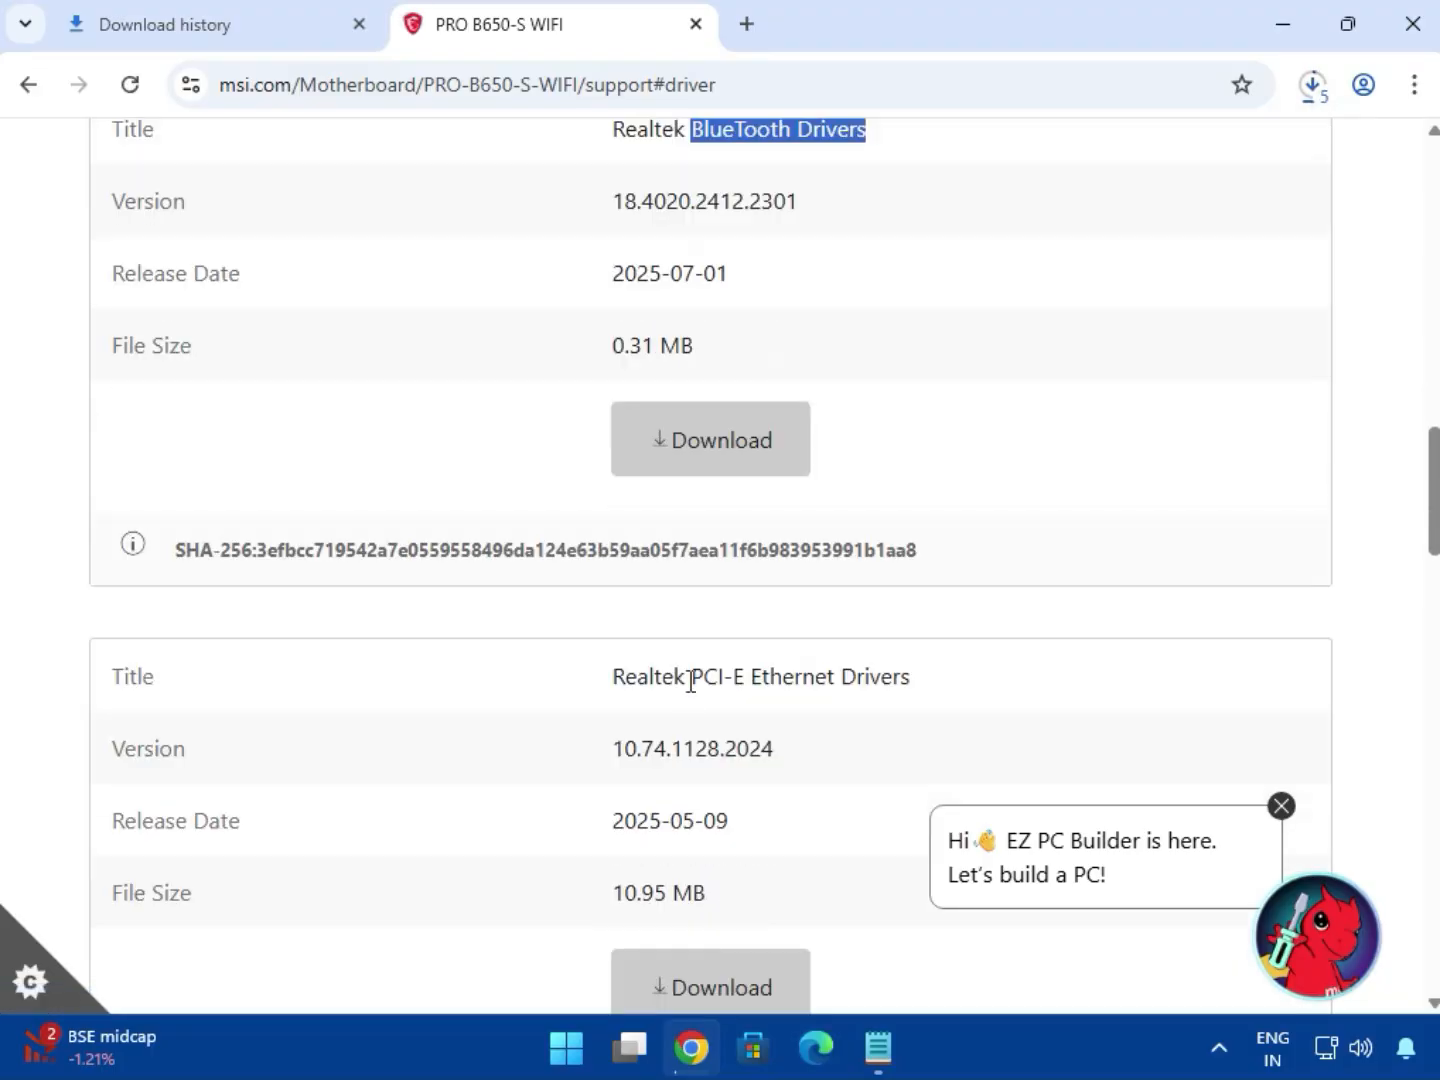
pyautogui.moveTo(687, 678); pyautogui.dragTo(950, 690)
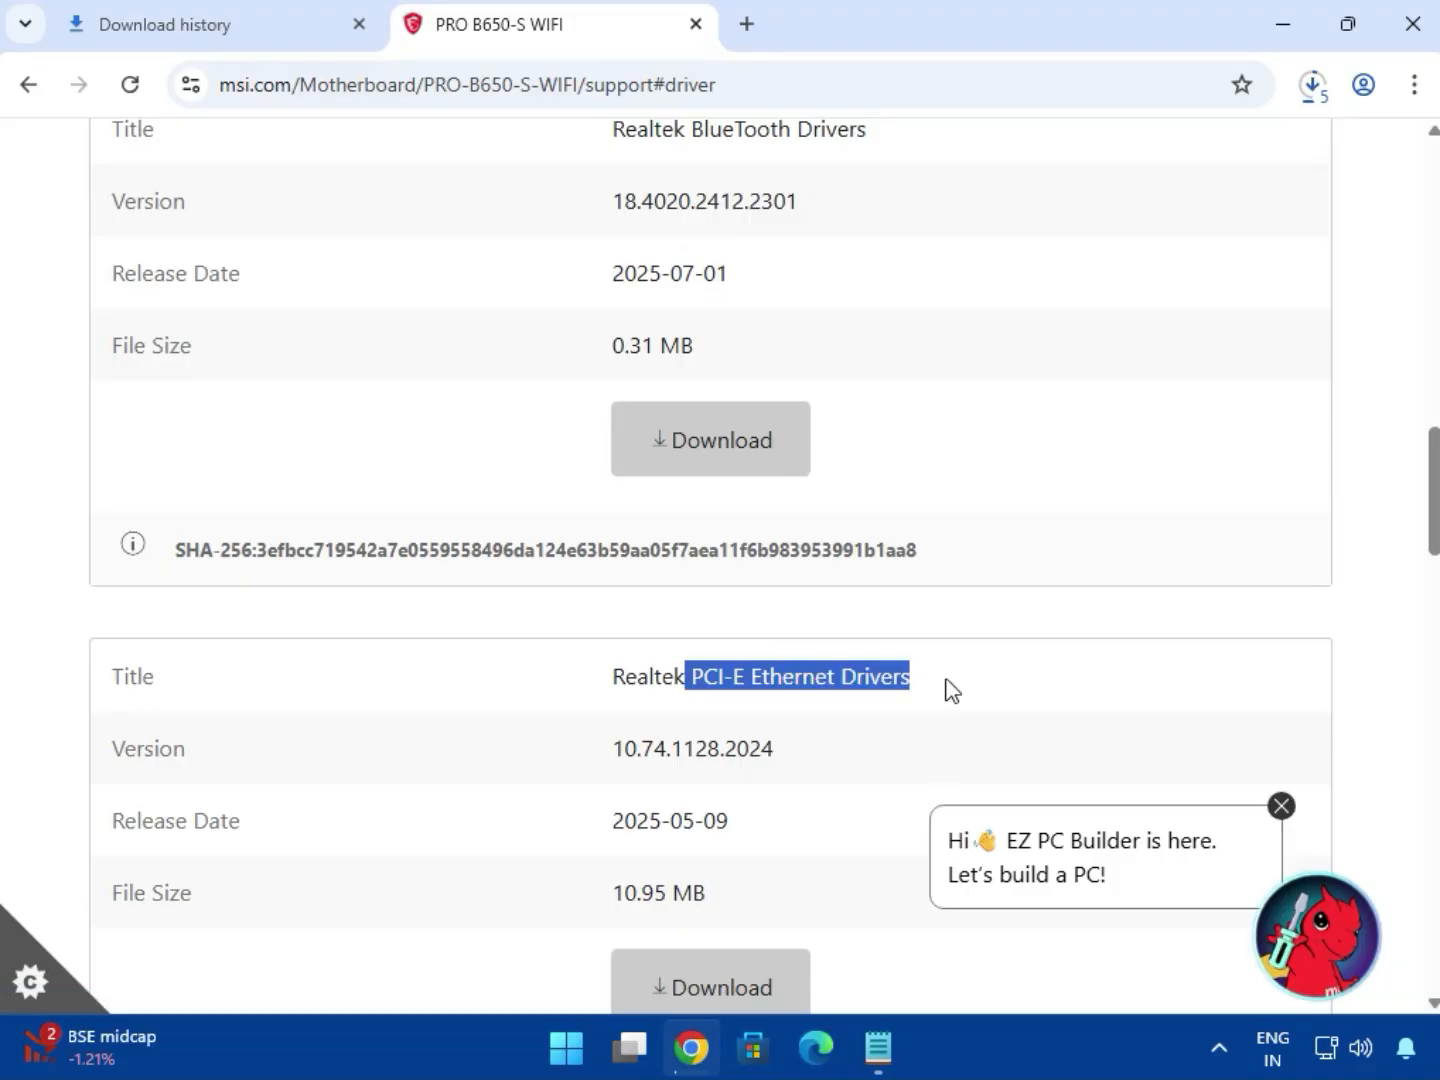
pyautogui.click(699, 976)
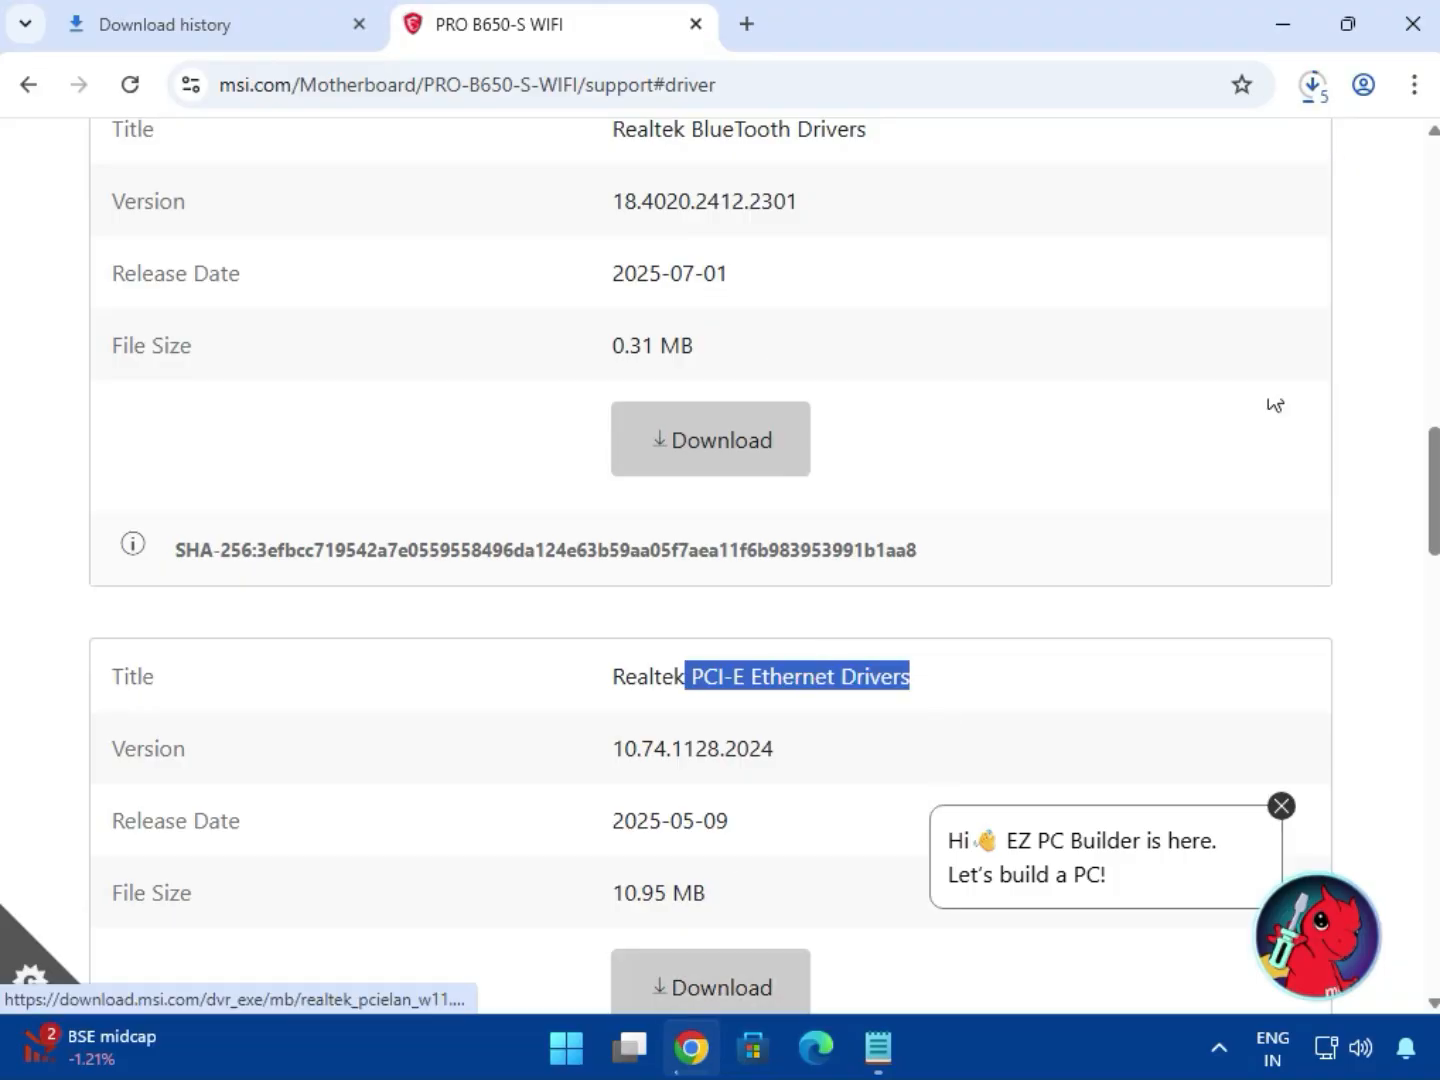
# Step: Open the full download history and show bt_drivers (3).zip in its folder
pyautogui.click(1313, 88)
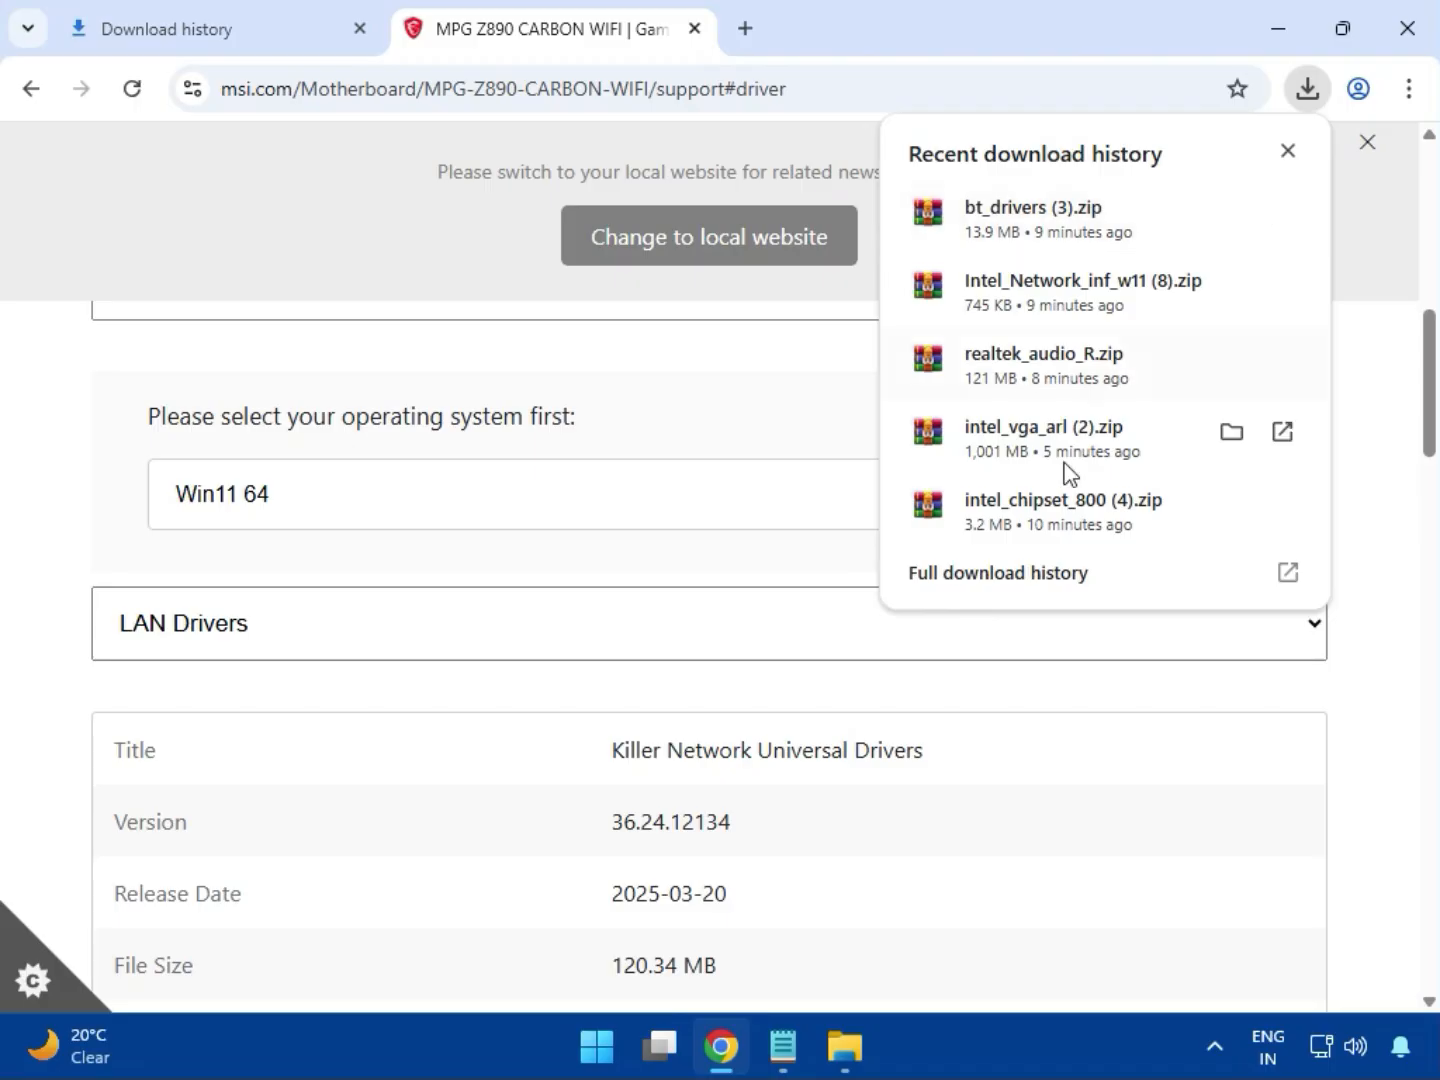
pyautogui.click(961, 582)
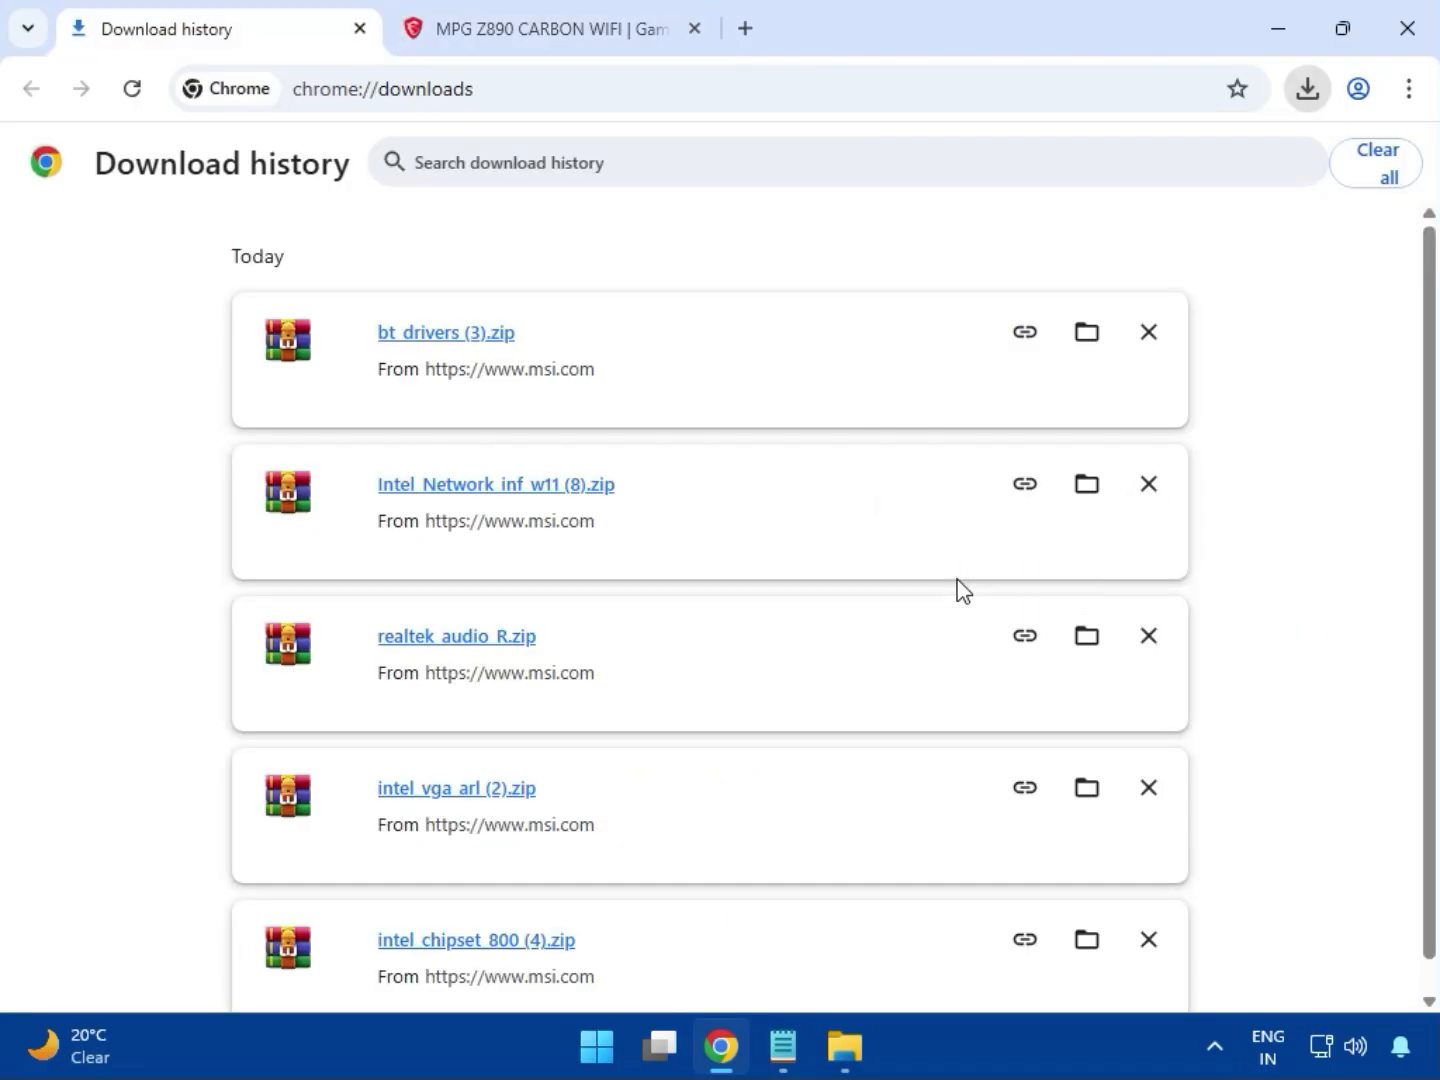
pyautogui.click(1080, 338)
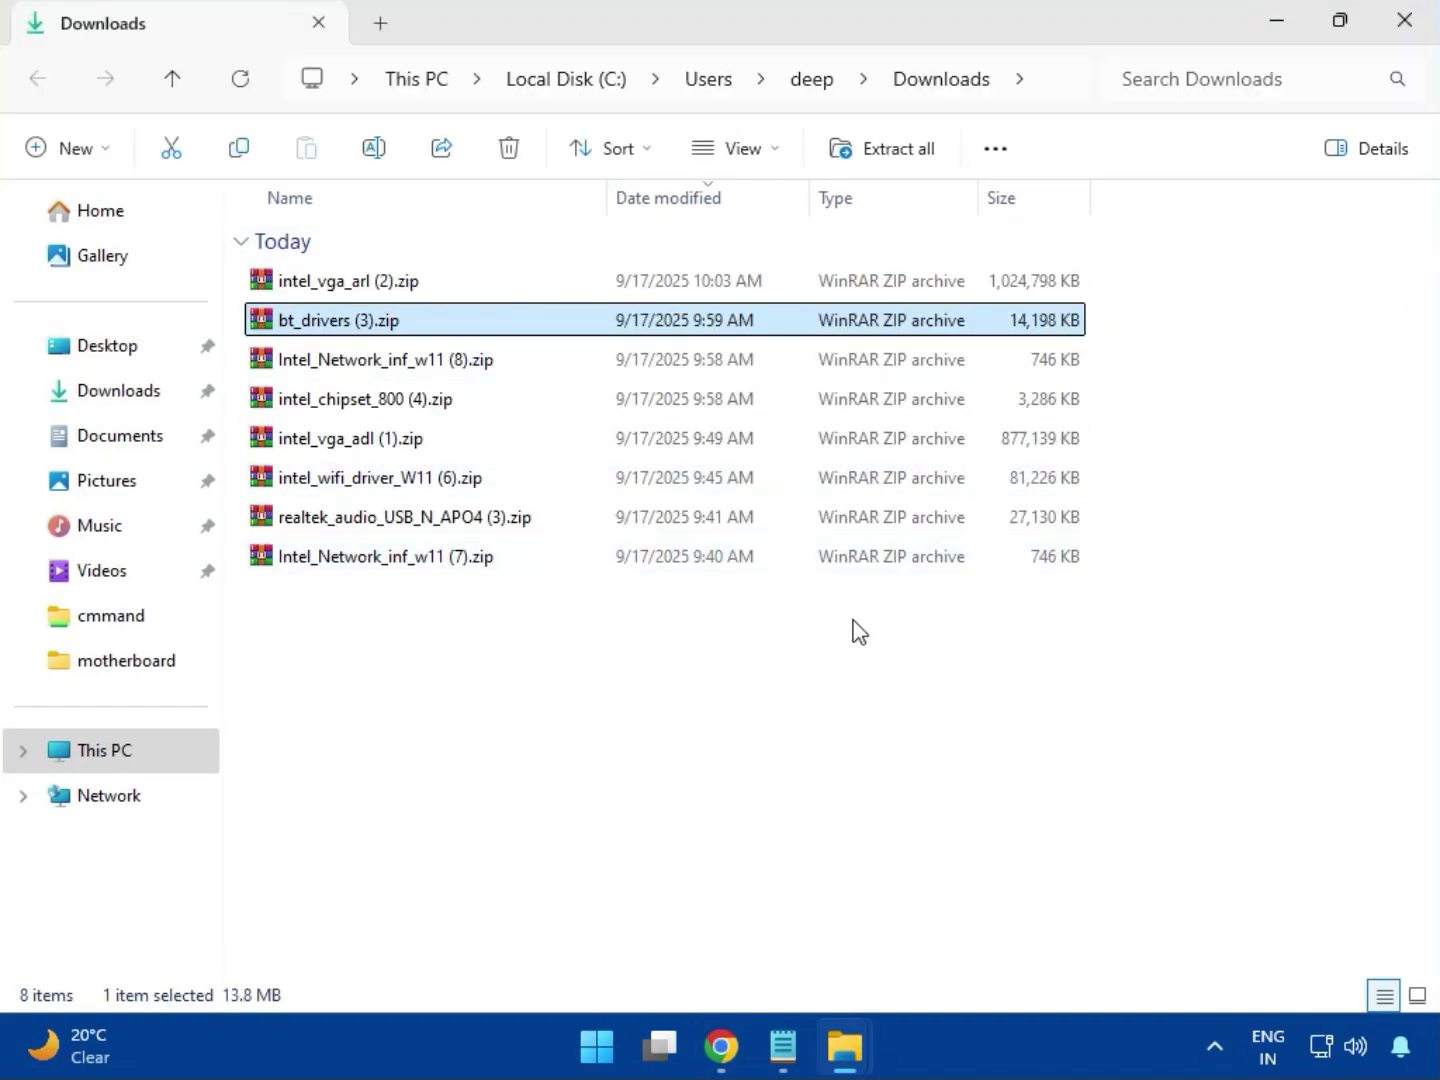
# Step: Open intel_vga_arl (2).zip, dismiss the WinRAR license reminder and enter the Intel VGA Driver_32.0.101.6629 folder
pyautogui.click(400, 294)
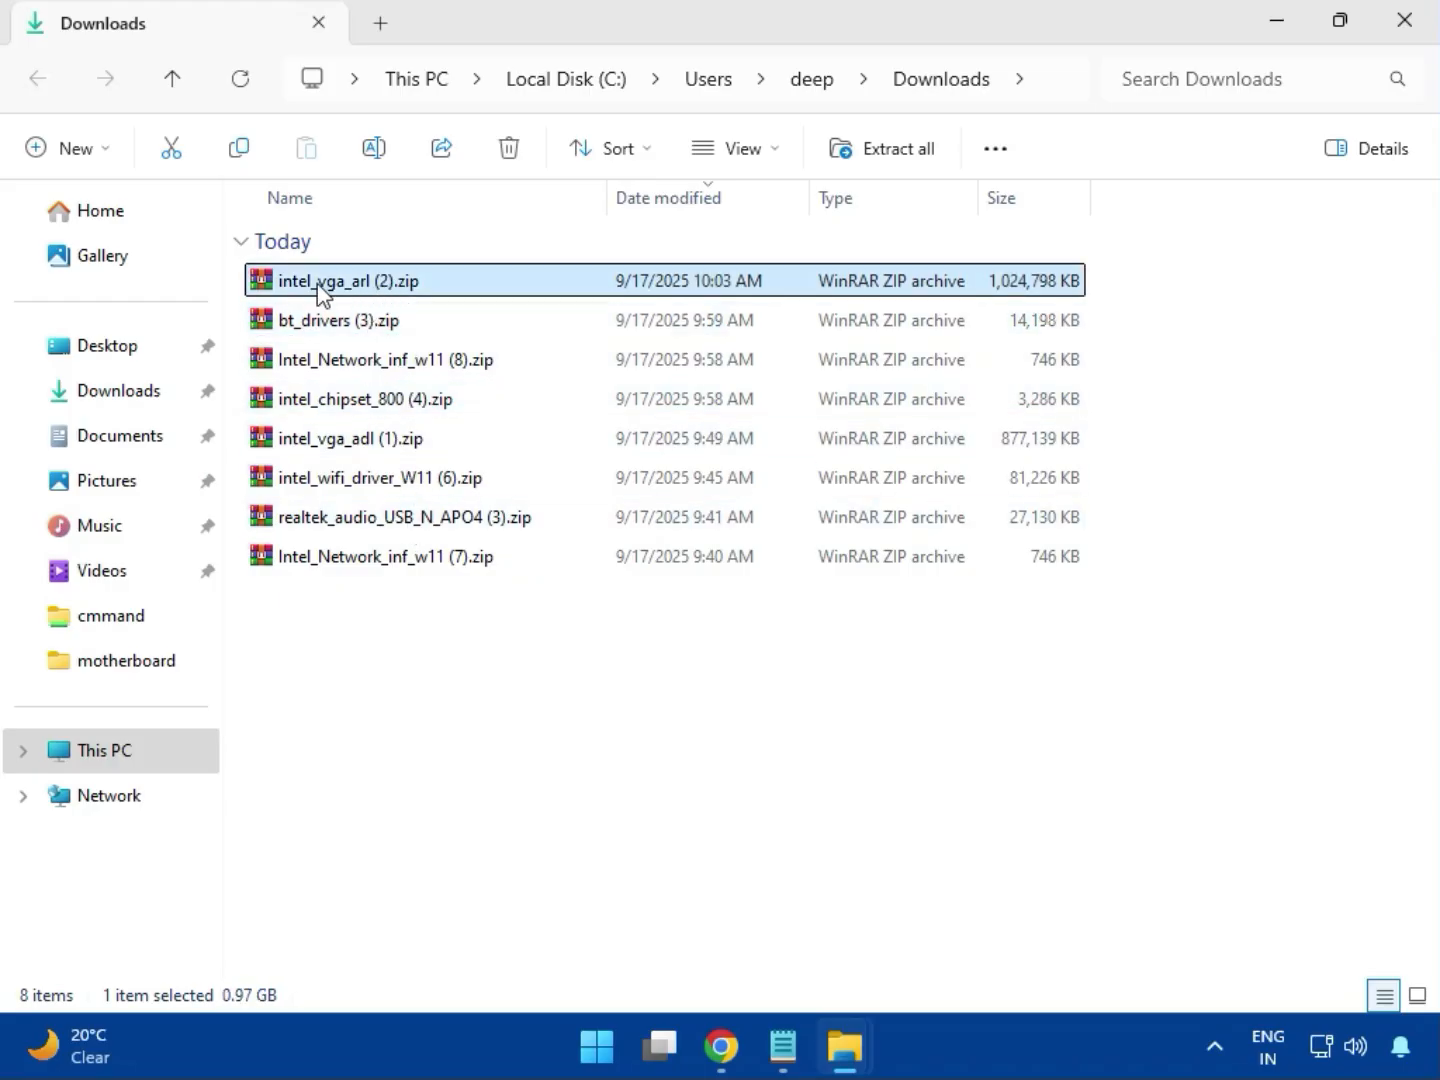
pyautogui.doubleClick(391, 283)
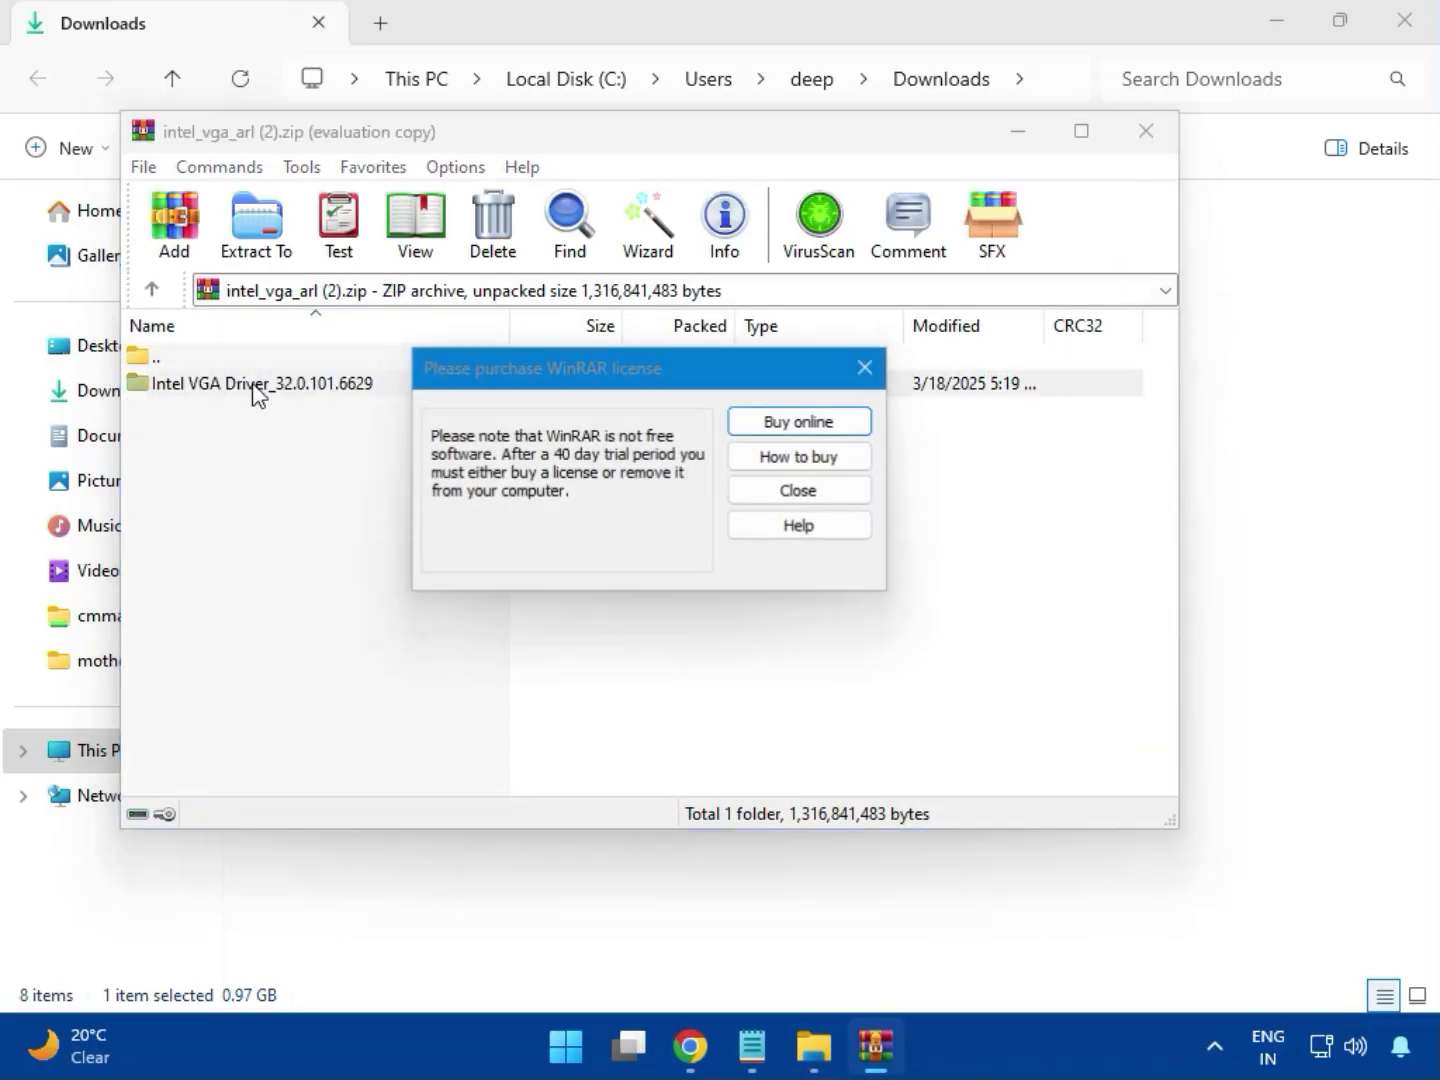
pyautogui.click(865, 370)
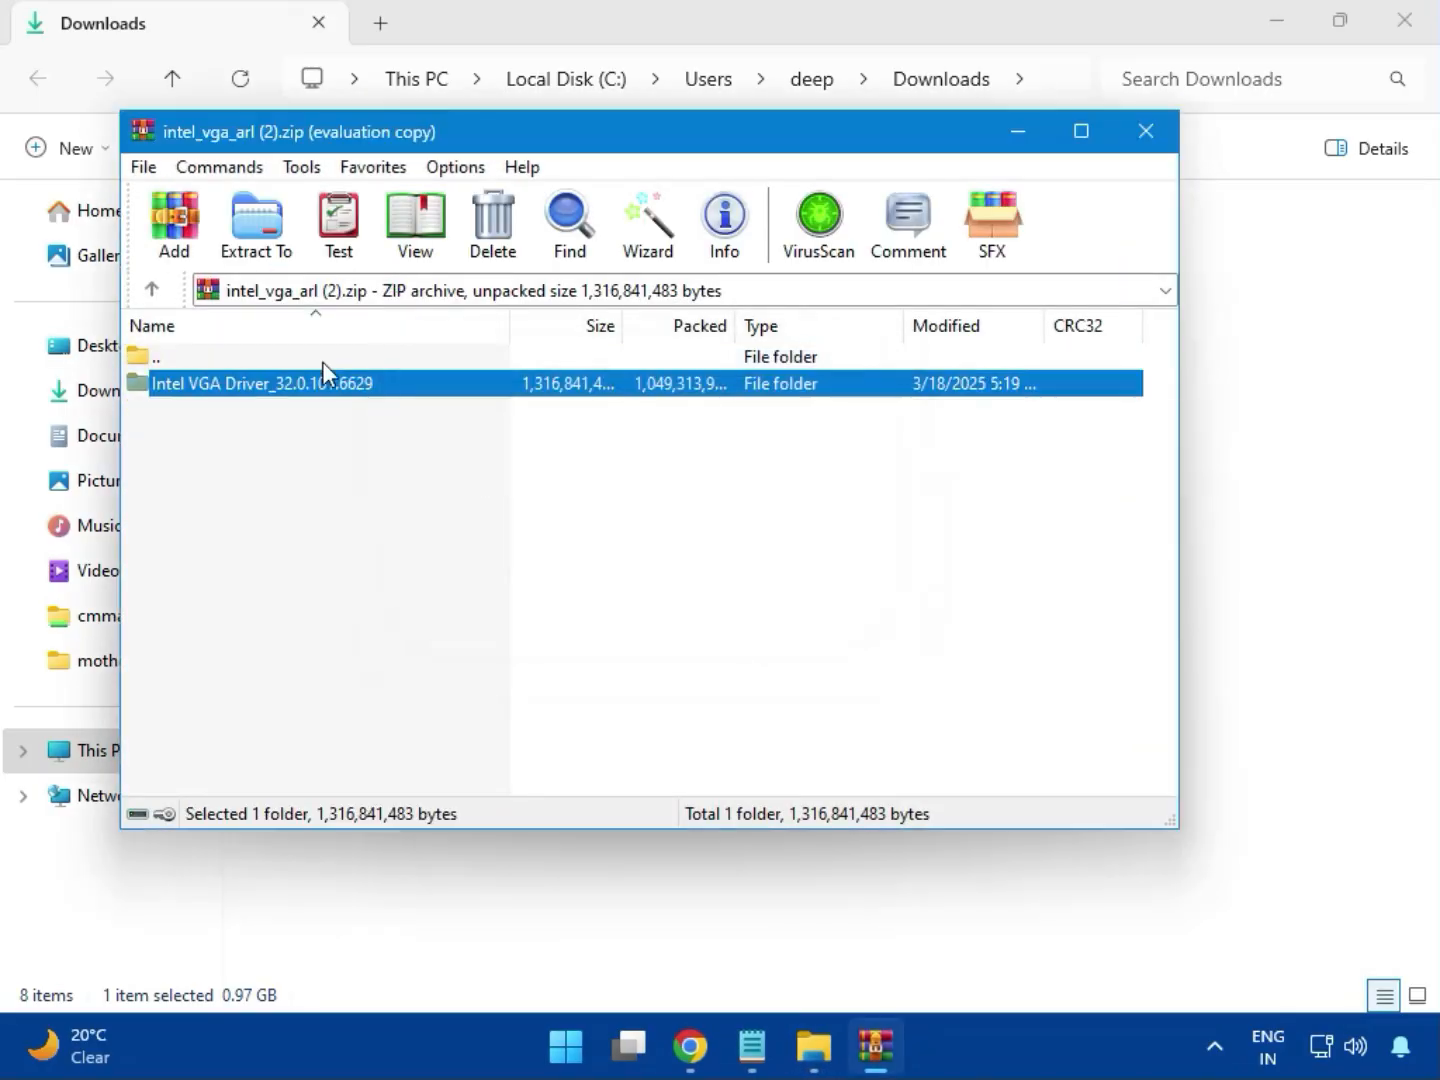
pyautogui.doubleClick(301, 384)
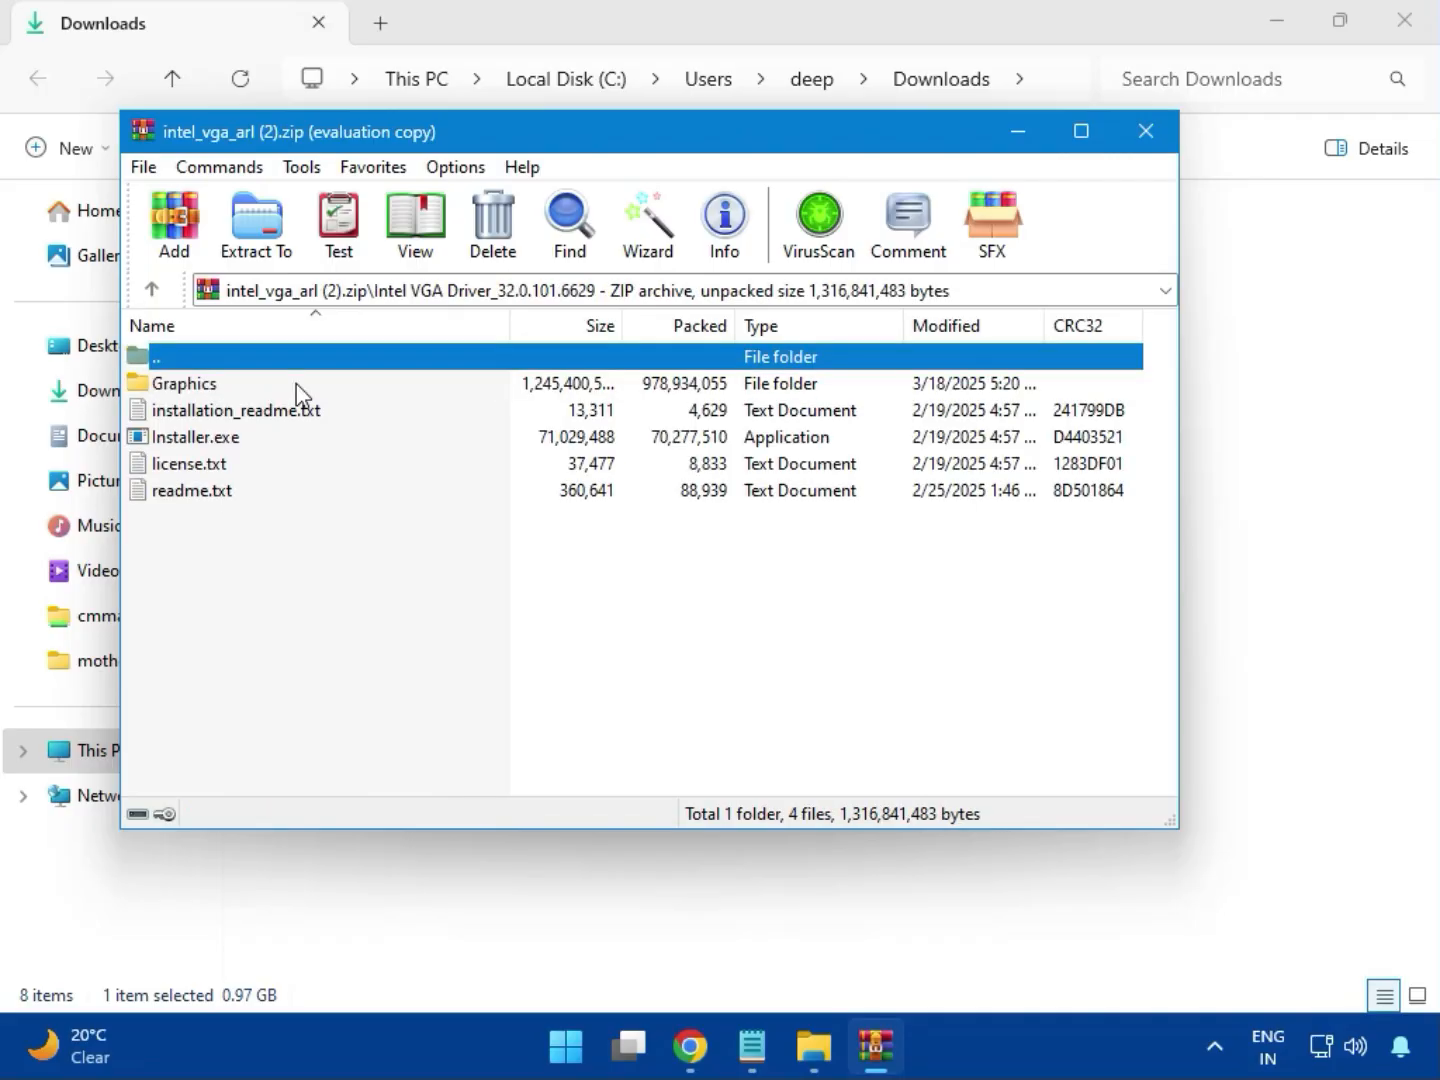
# Step: Try to install the Intel graphics driver with Installer.exe, allowing it to change the device, and close the installer and archive
pyautogui.click(240, 440)
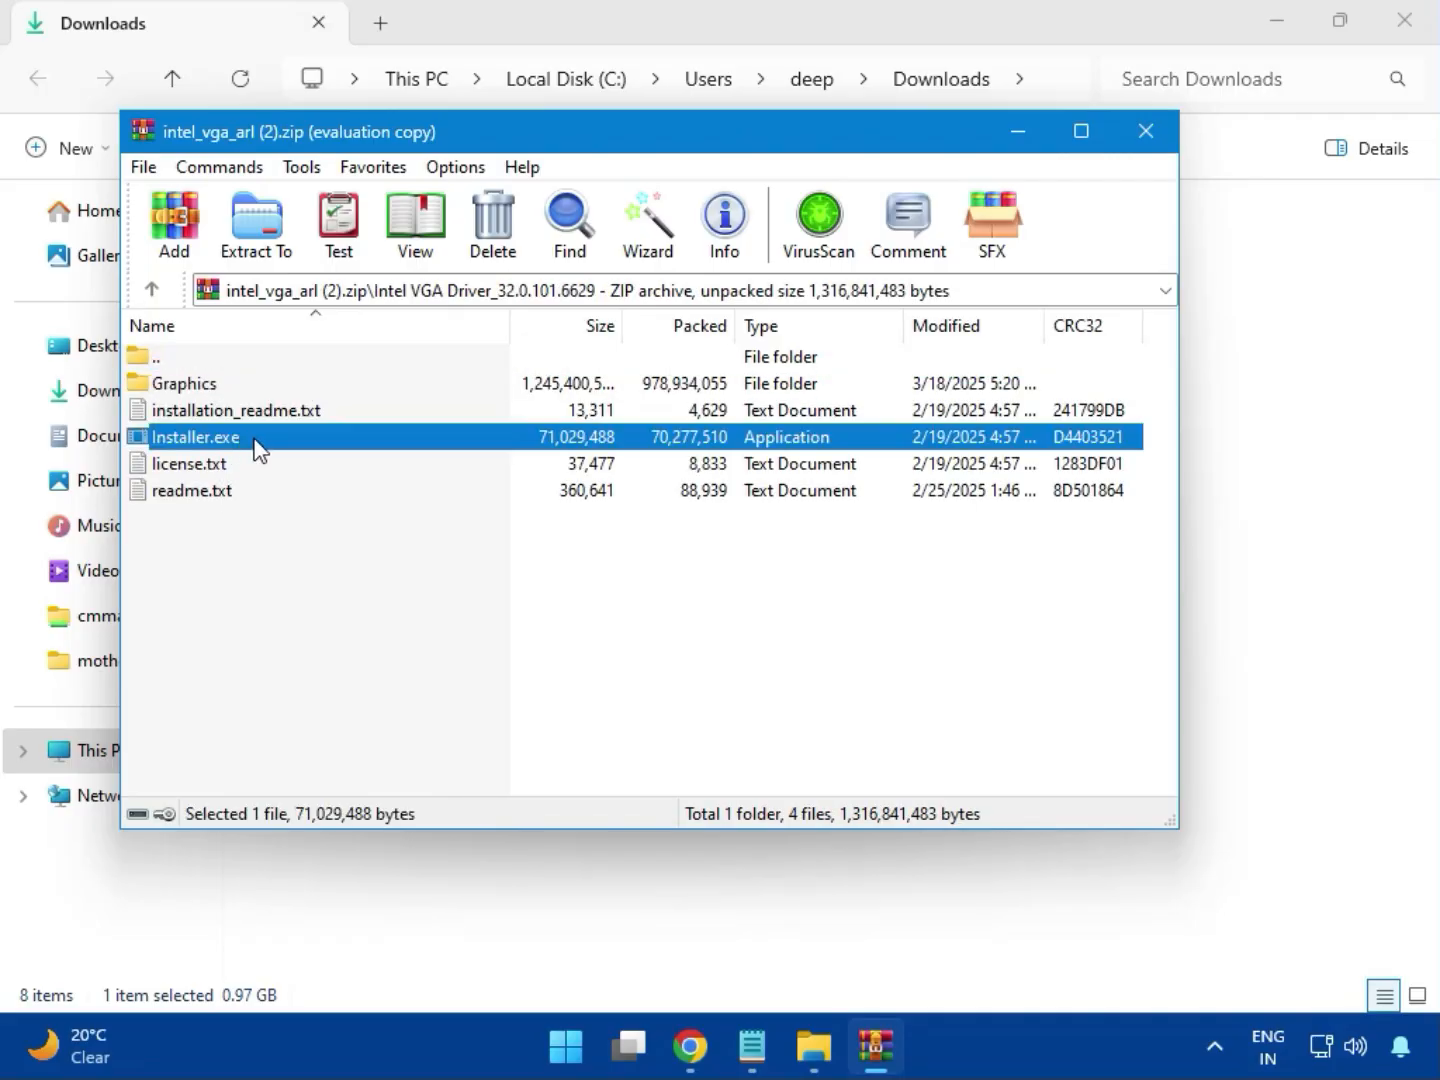
pyautogui.doubleClick(283, 445)
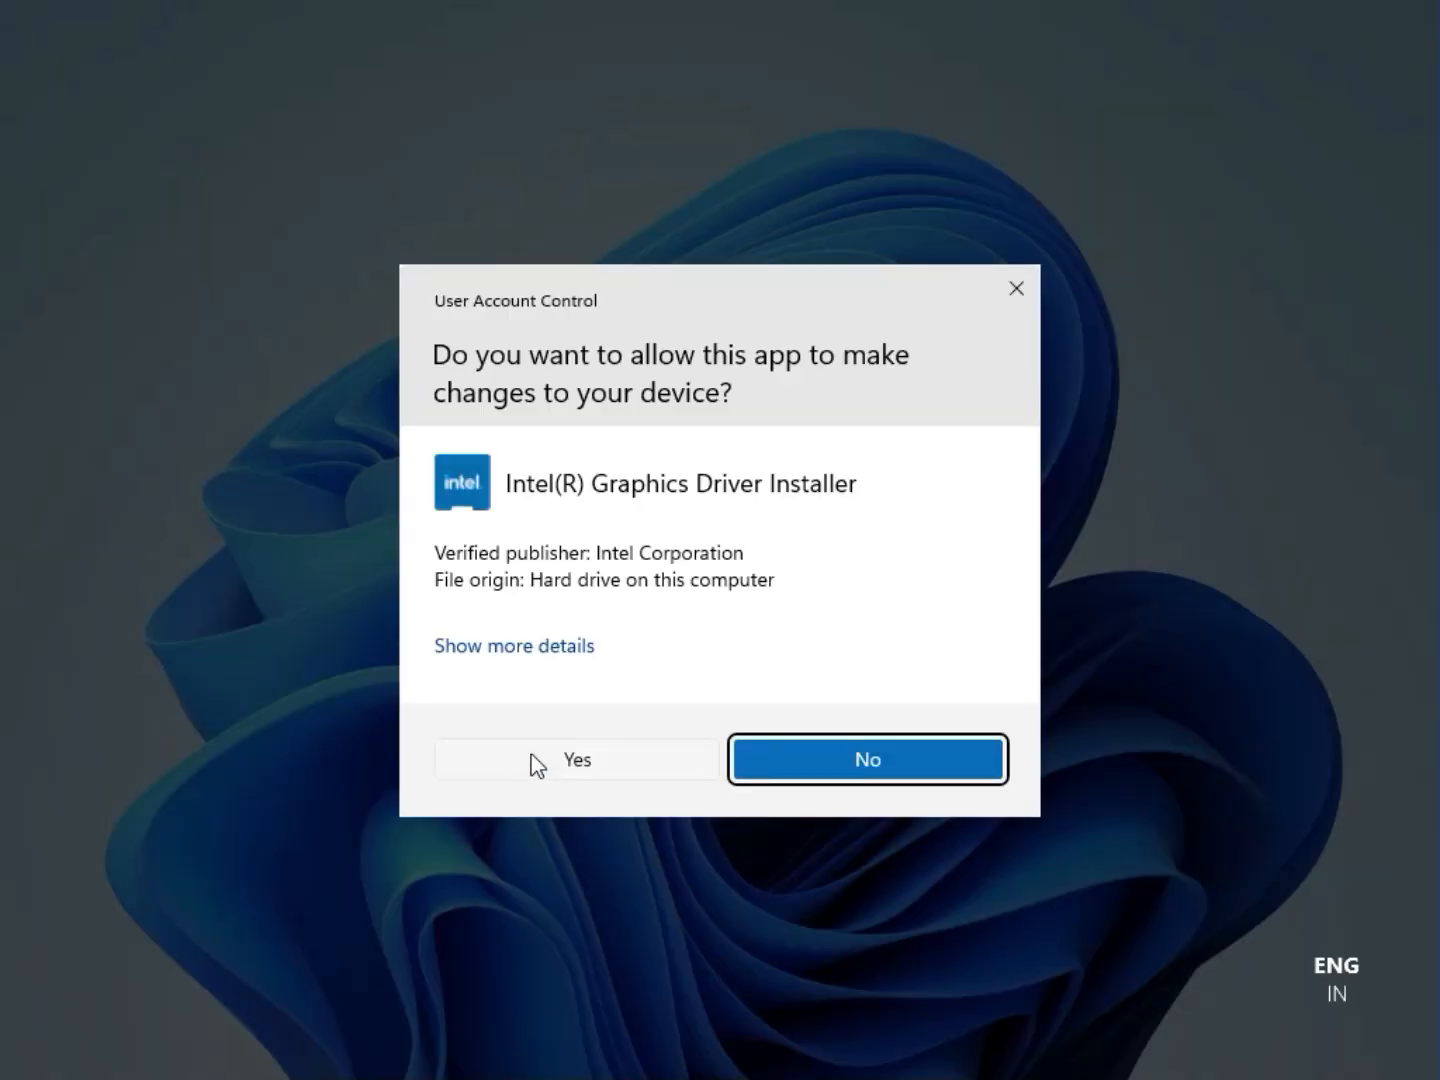
pyautogui.click(565, 760)
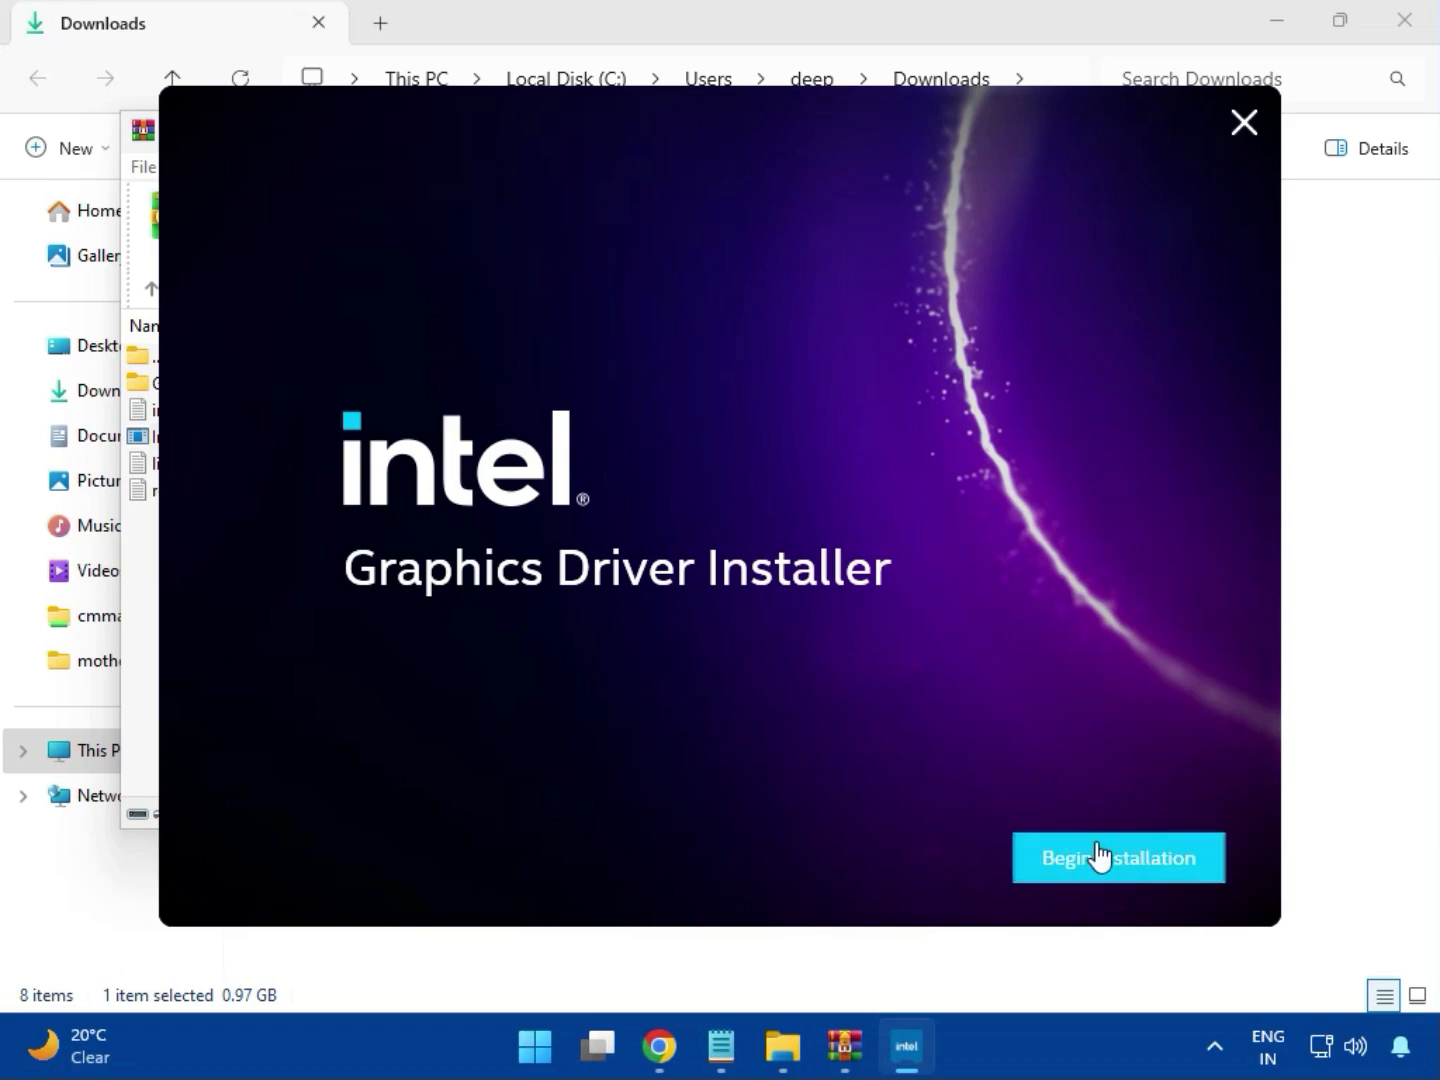
pyautogui.click(1100, 857)
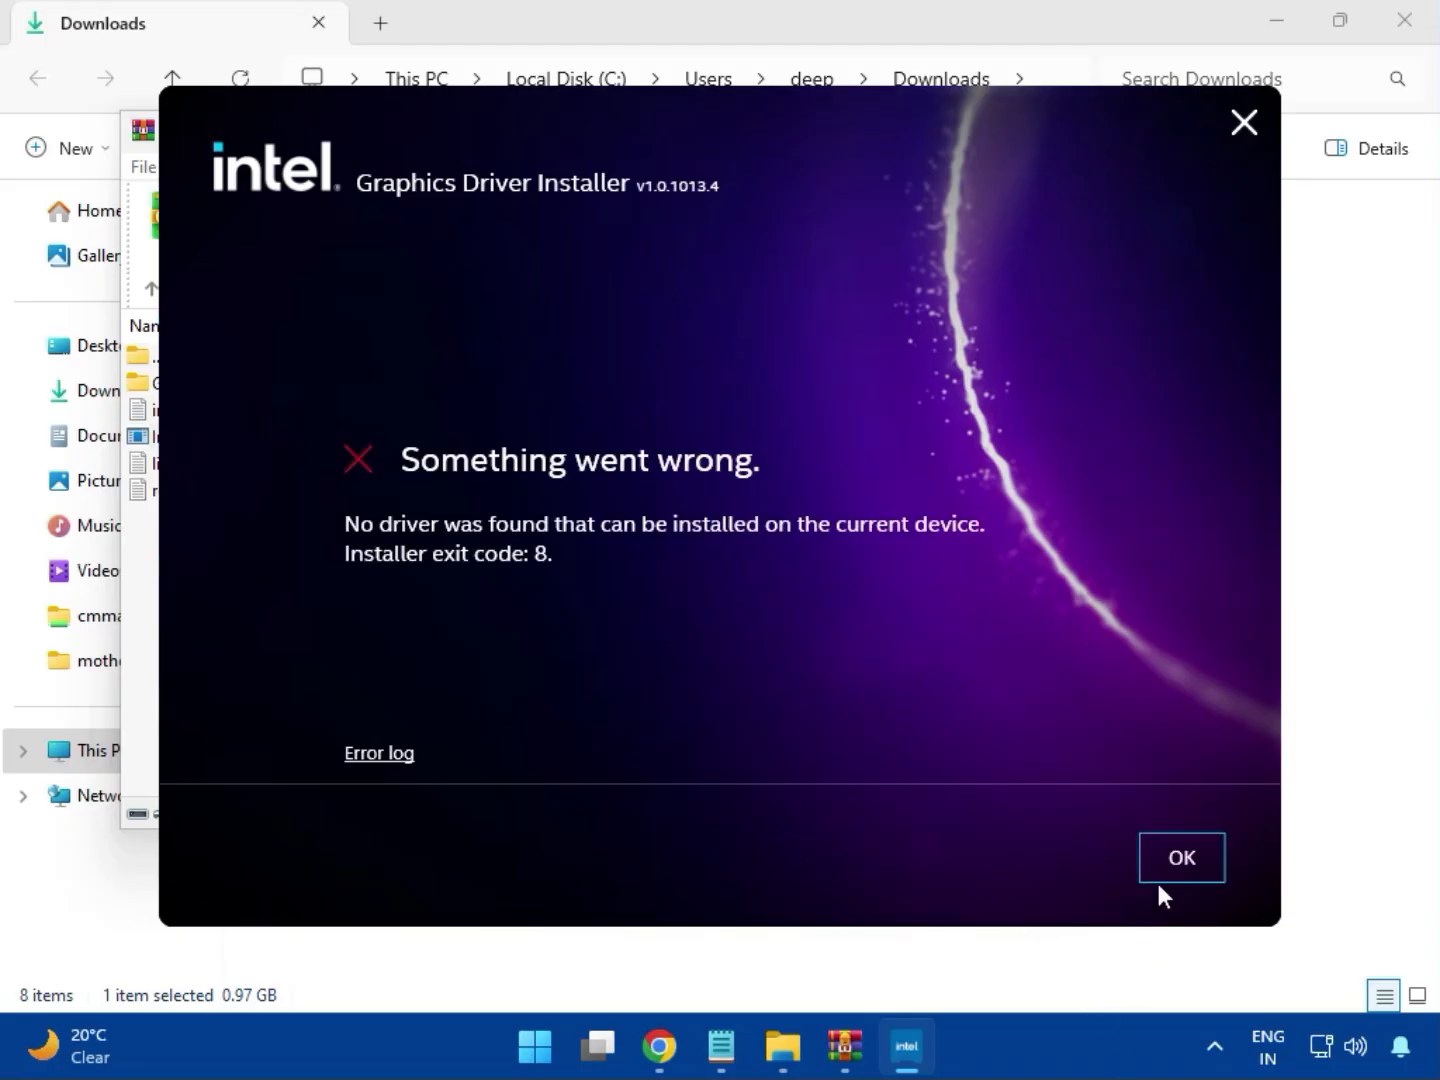
pyautogui.click(1164, 876)
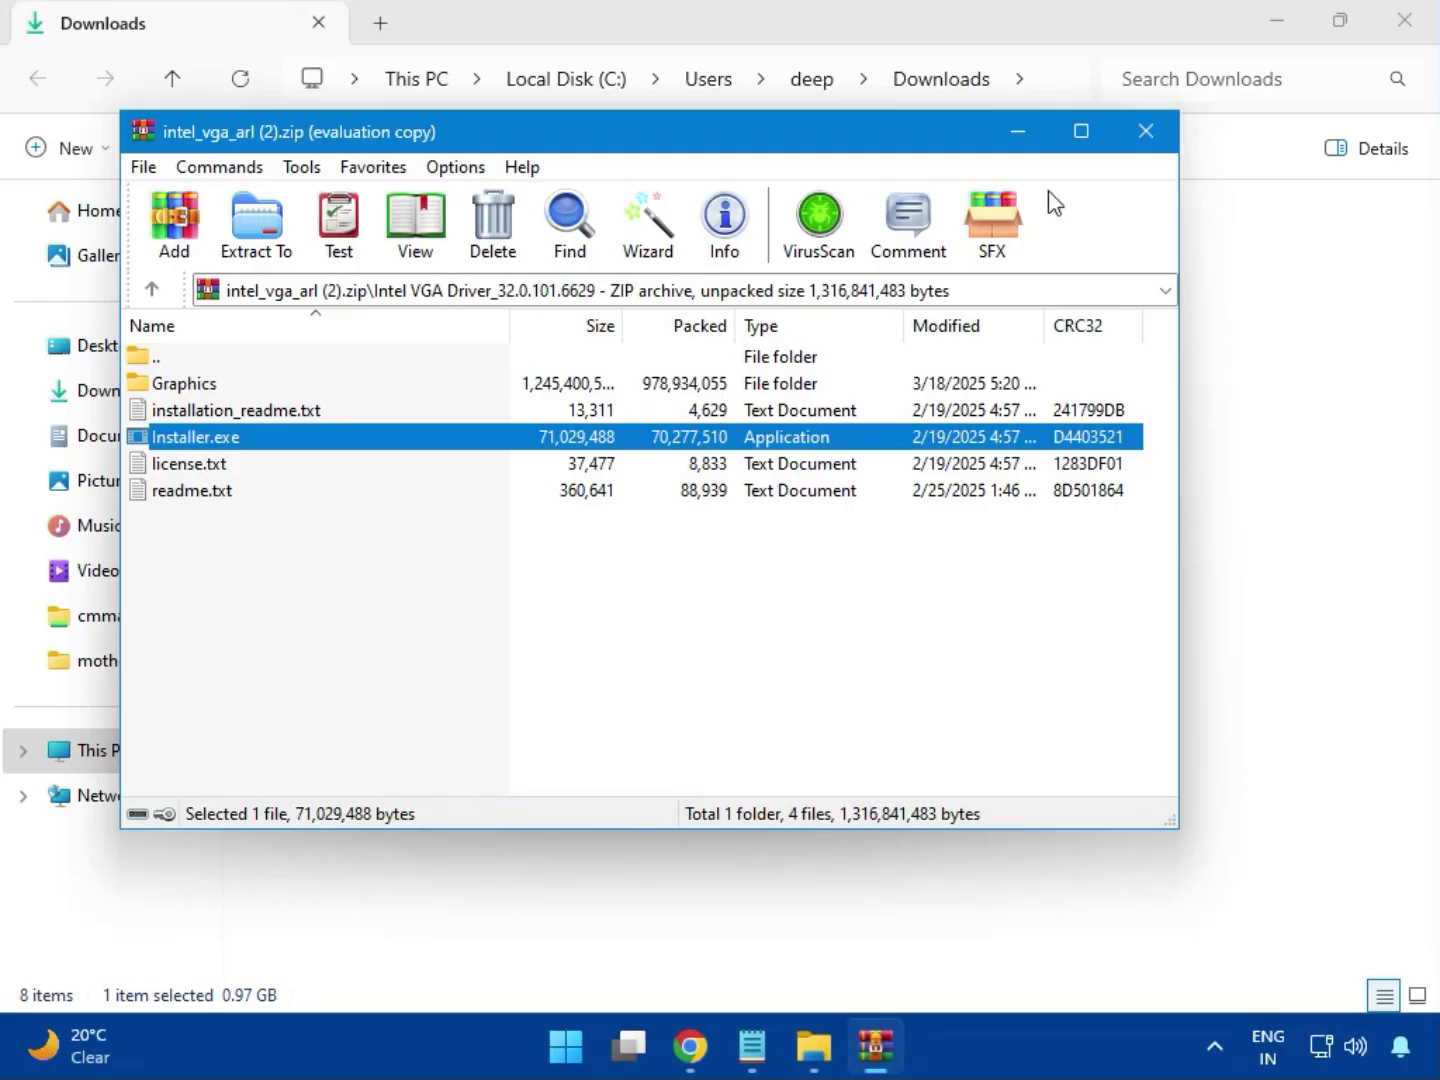
pyautogui.click(1138, 123)
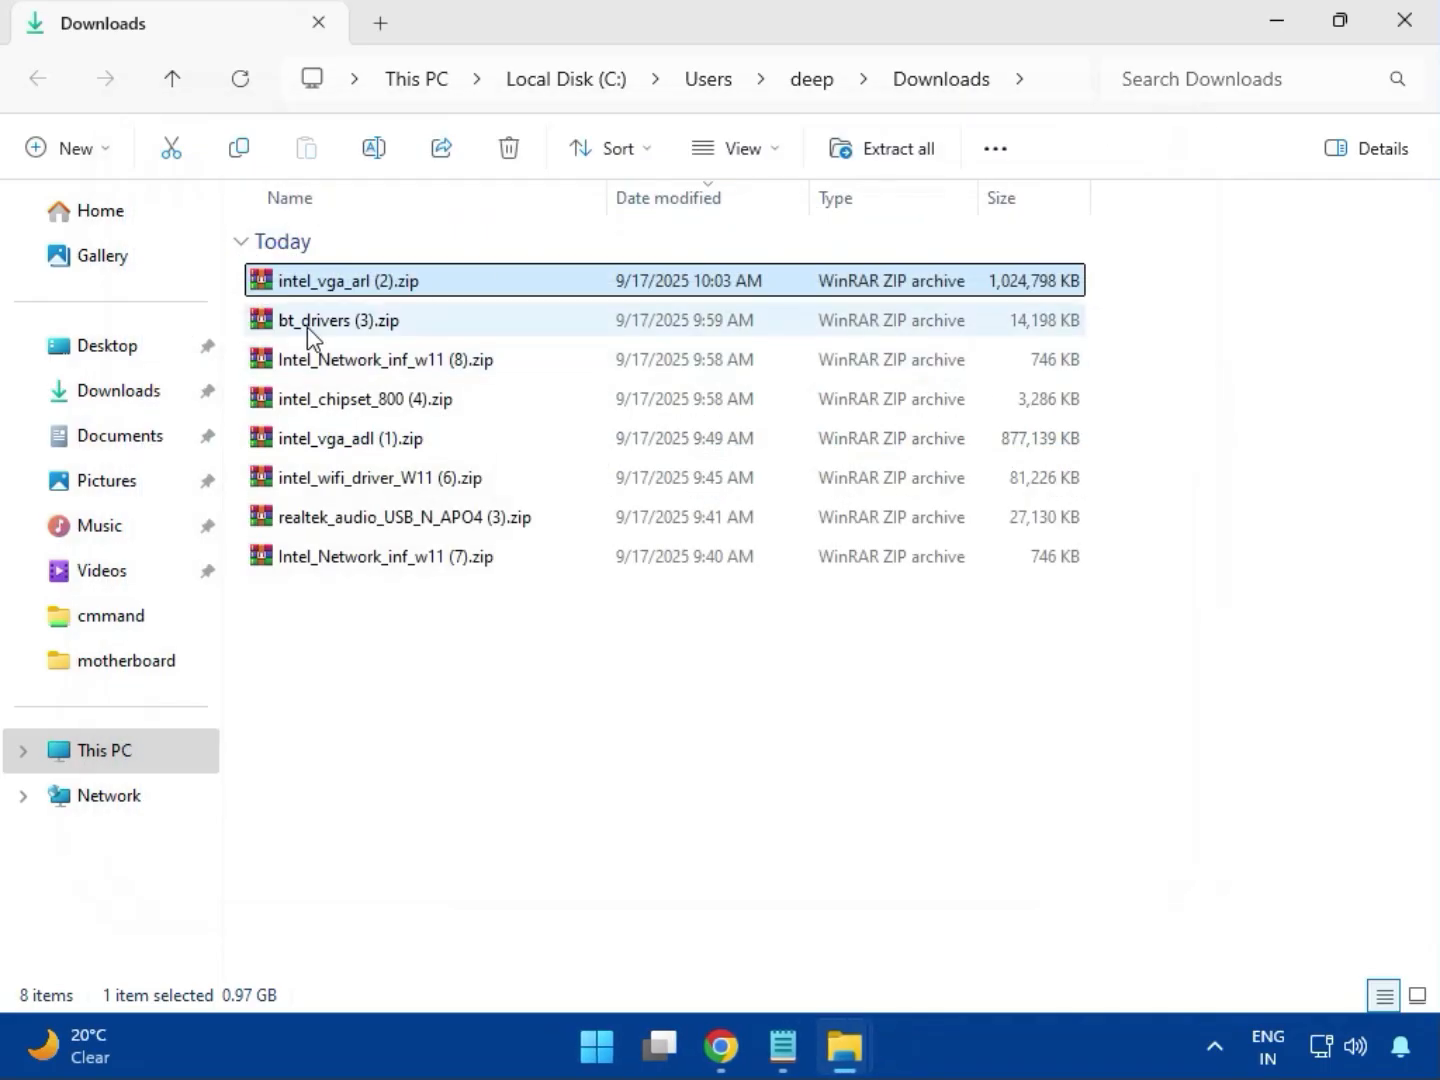
# Step: Open bt_drivers (3).zip, enter the Intel BlueTooth Driver_23.70.0.2 folder and launch Intel Bluetooth.msi
pyautogui.click(280, 329)
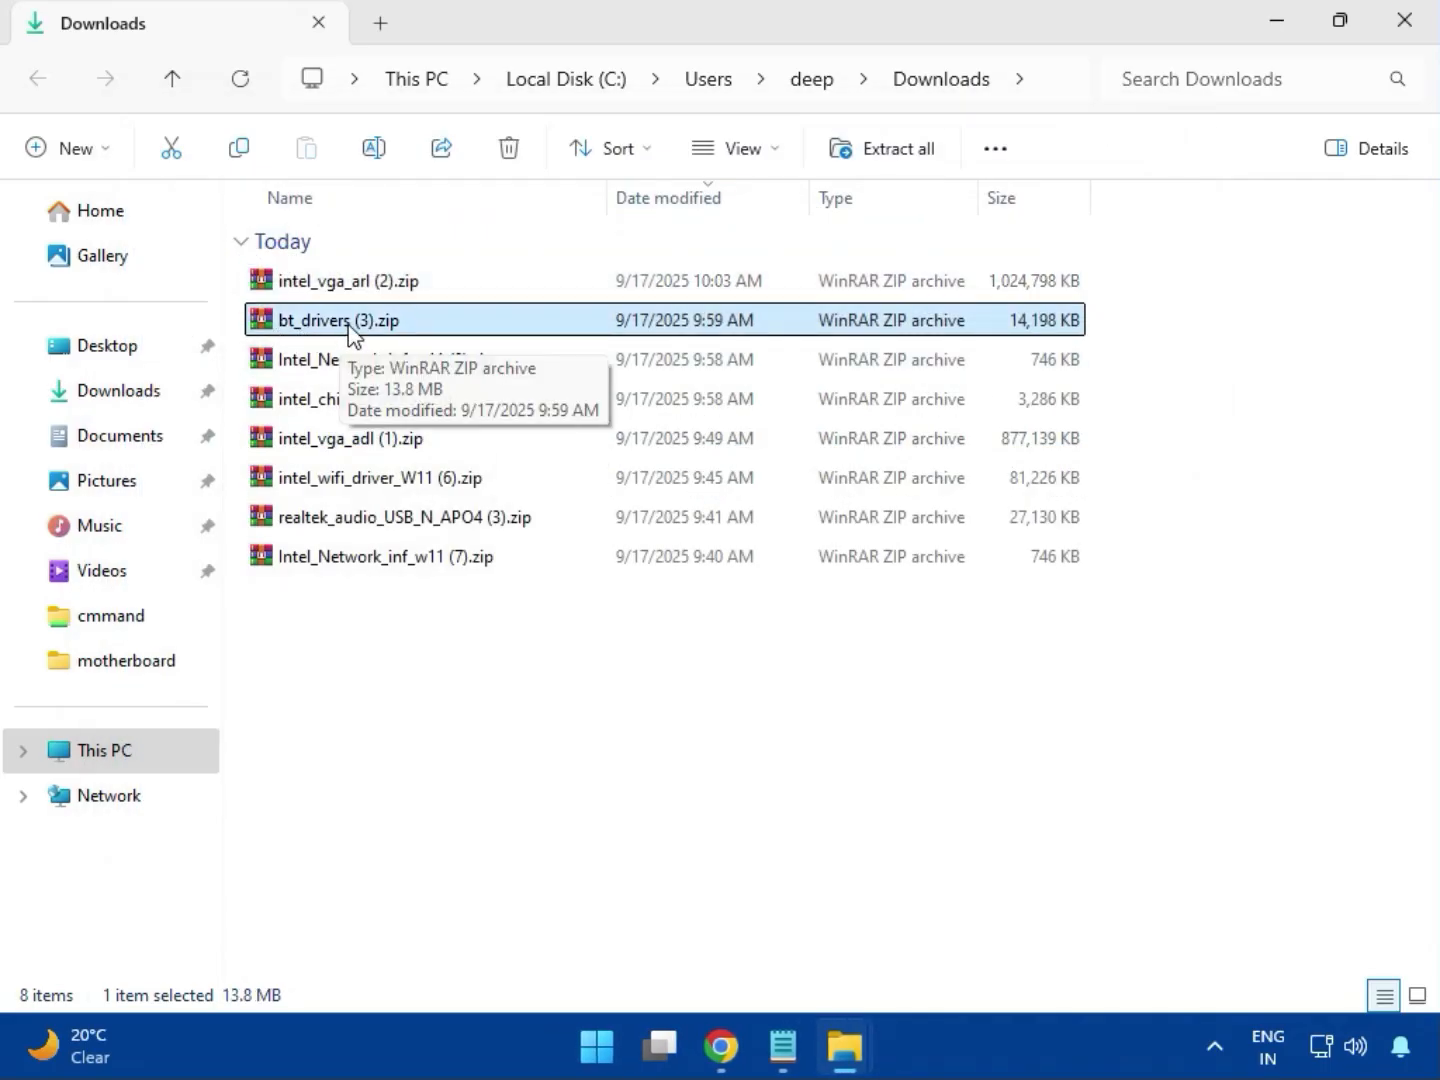
pyautogui.doubleClick(347, 328)
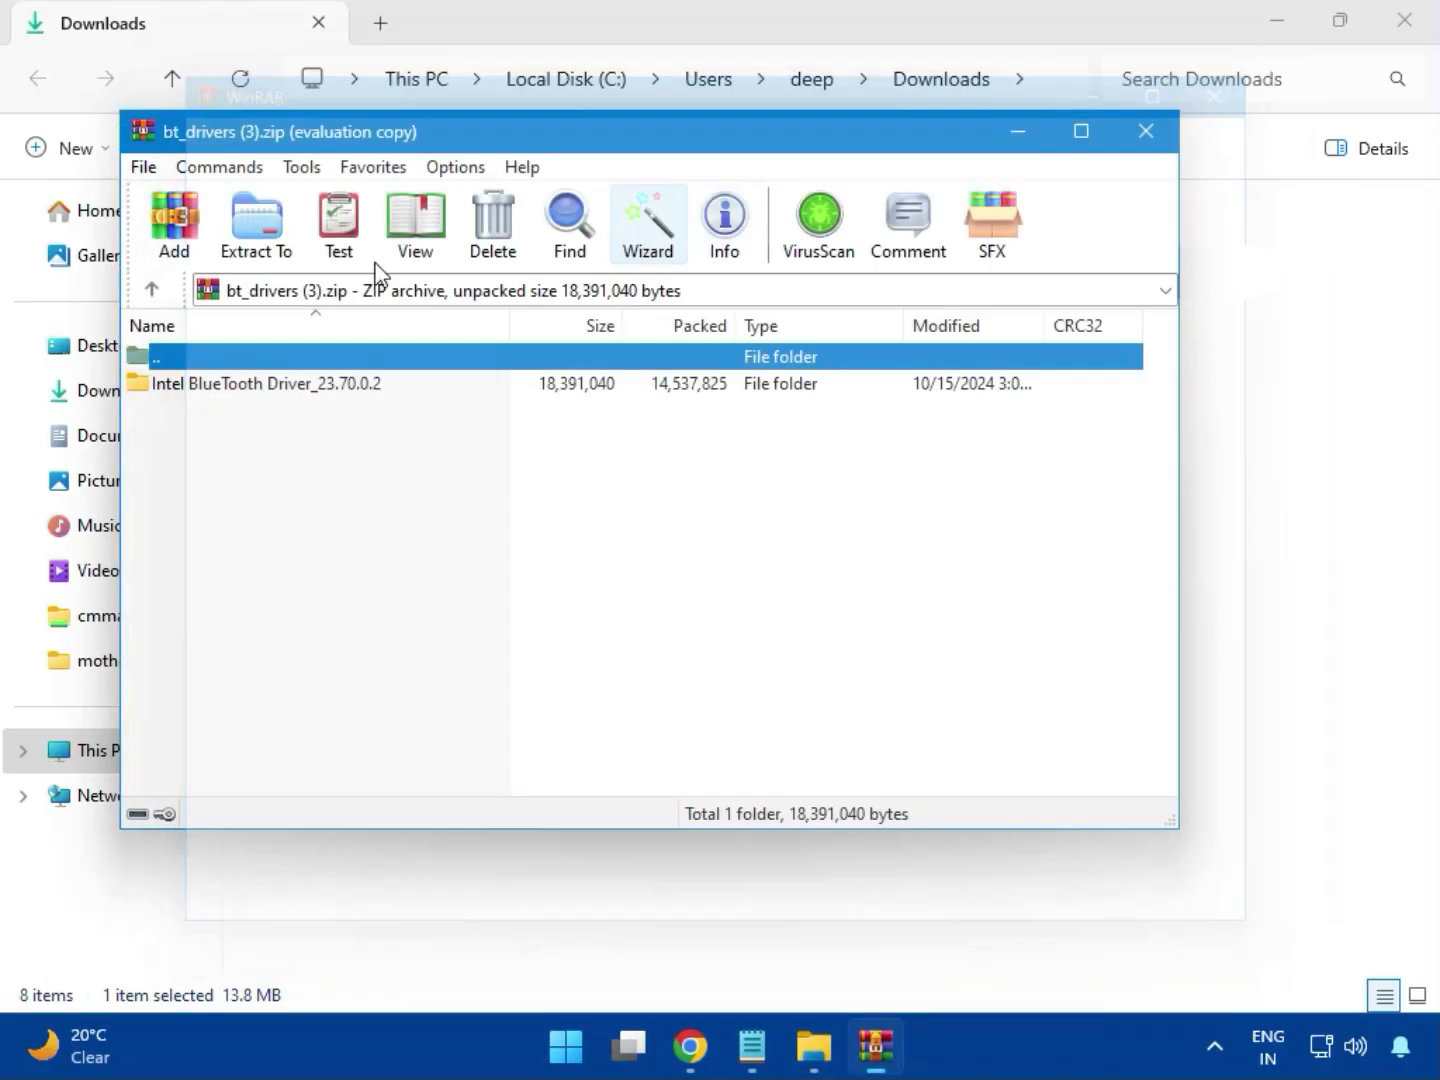
pyautogui.click(166, 385)
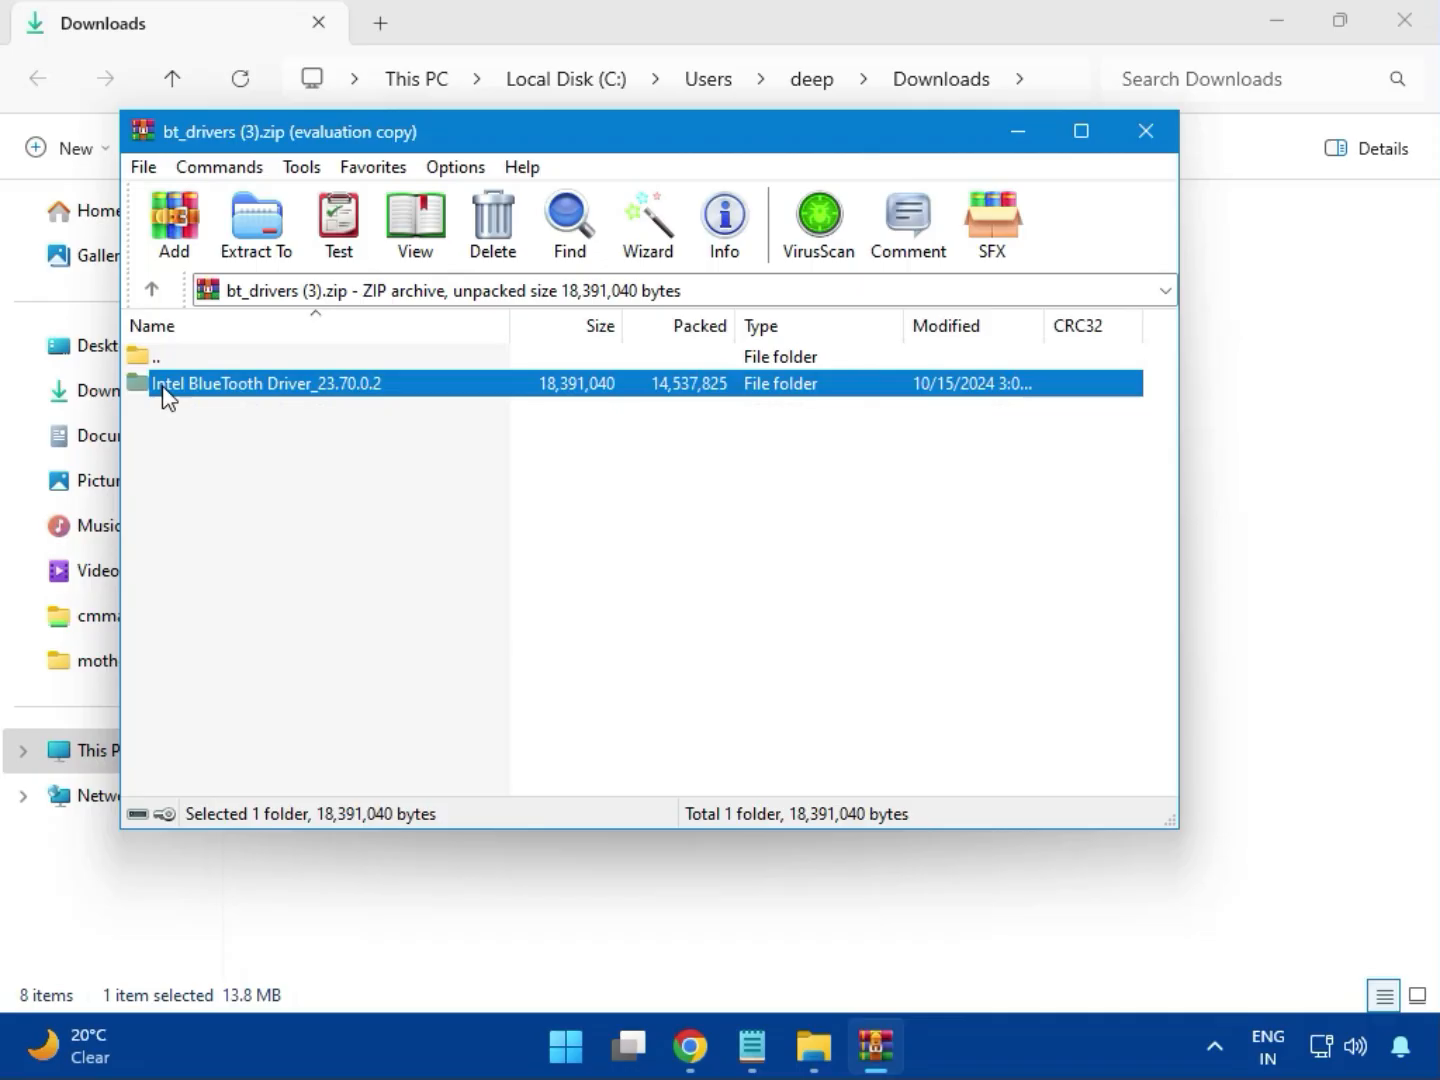
pyautogui.doubleClick(270, 384)
pyautogui.doubleClick(239, 391)
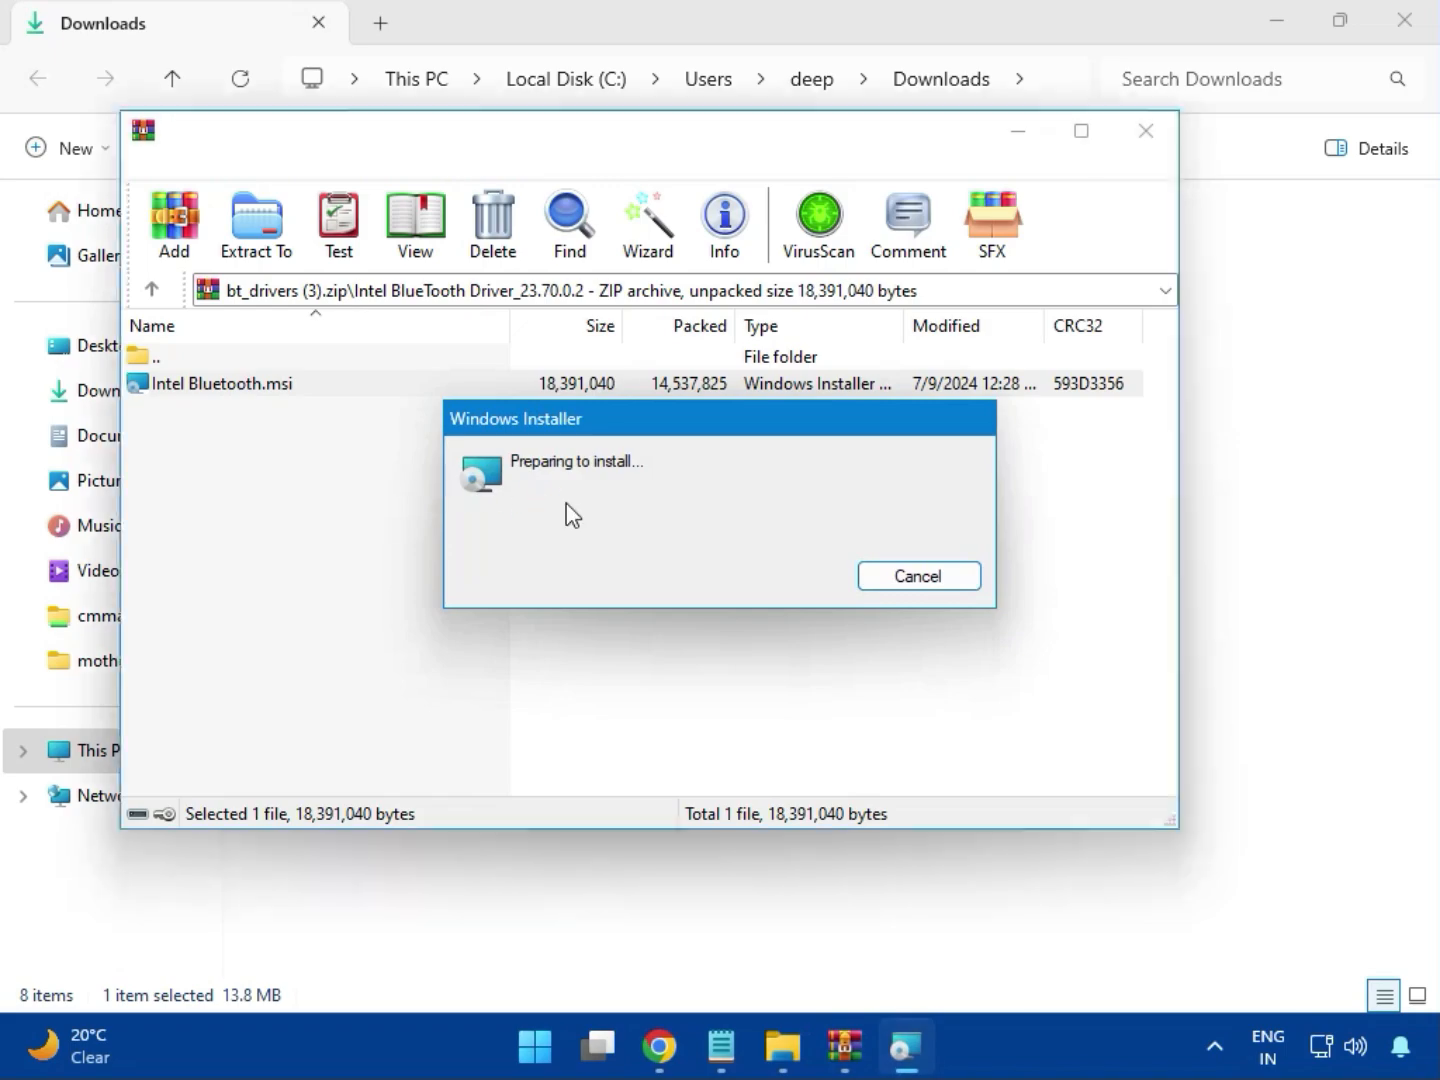
# Step: Install Intel Wireless Bluetooth with the license accepted and Typical setup, allowing it to change the device, and close the wizard and archive
pyautogui.click(865, 739)
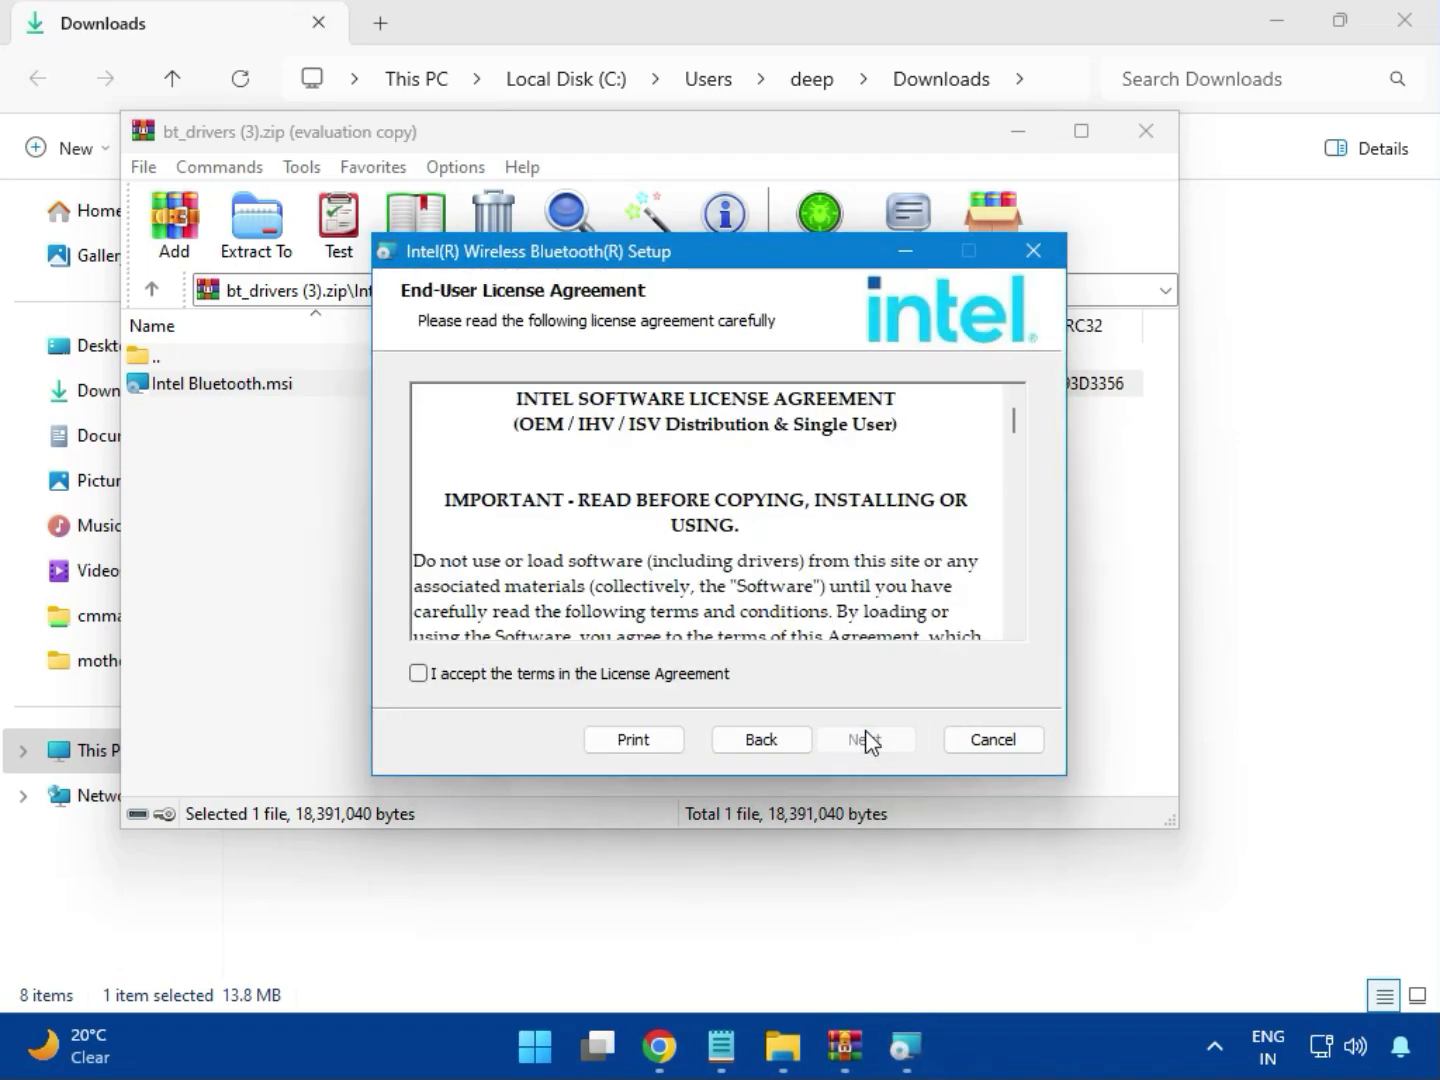
pyautogui.click(502, 678)
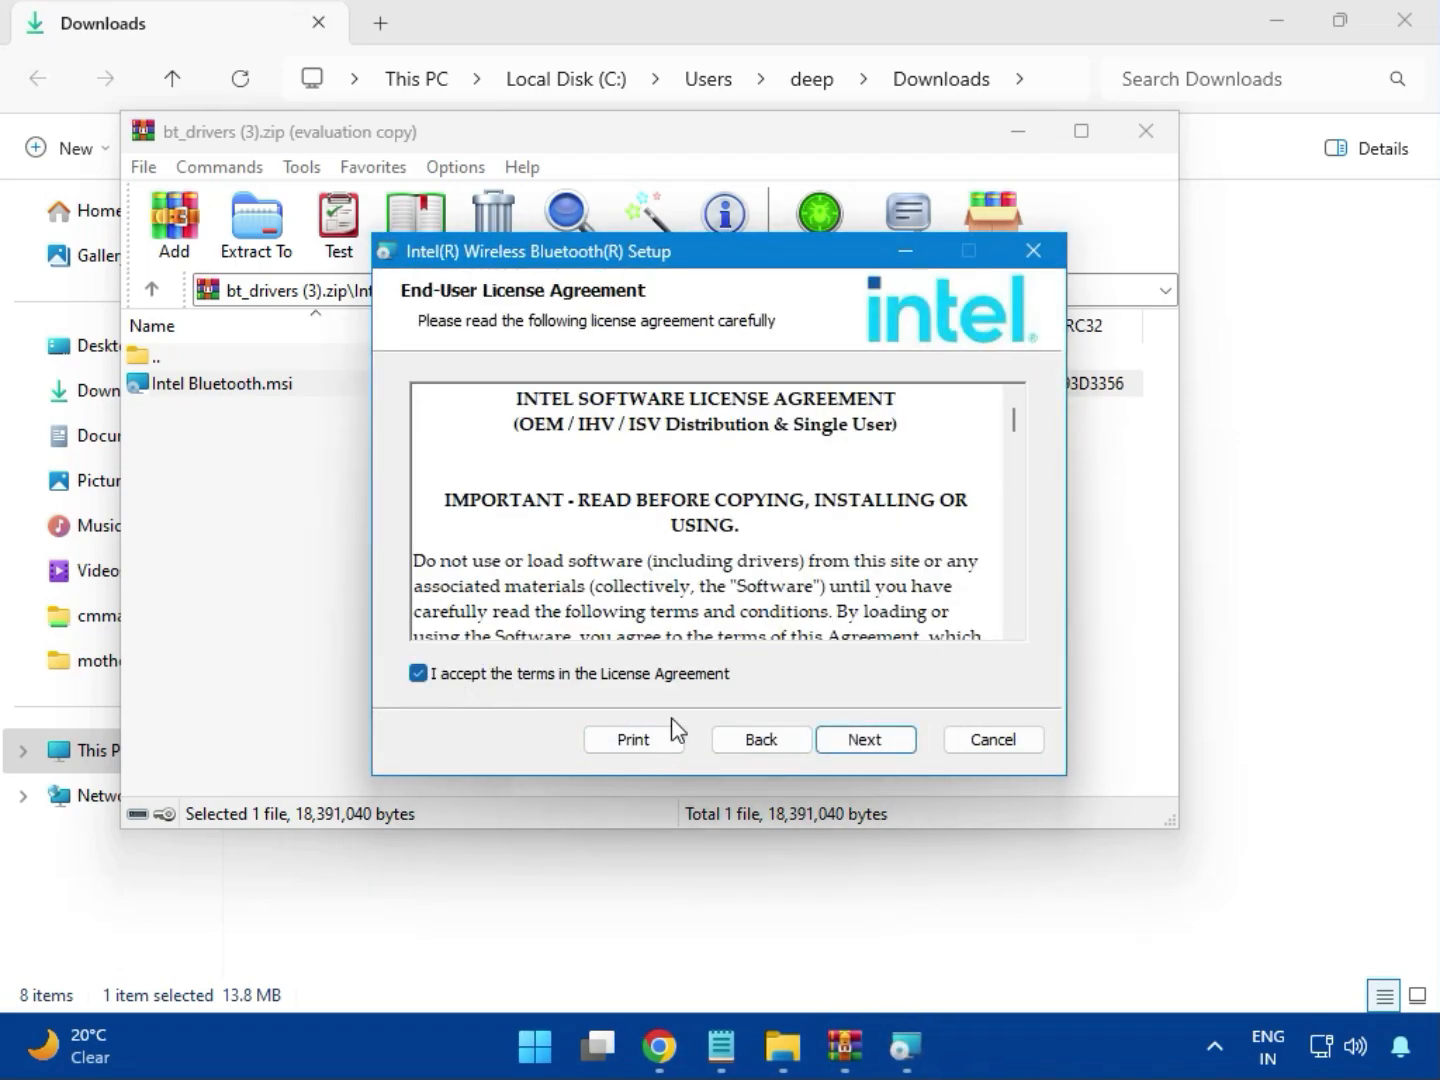
pyautogui.click(858, 738)
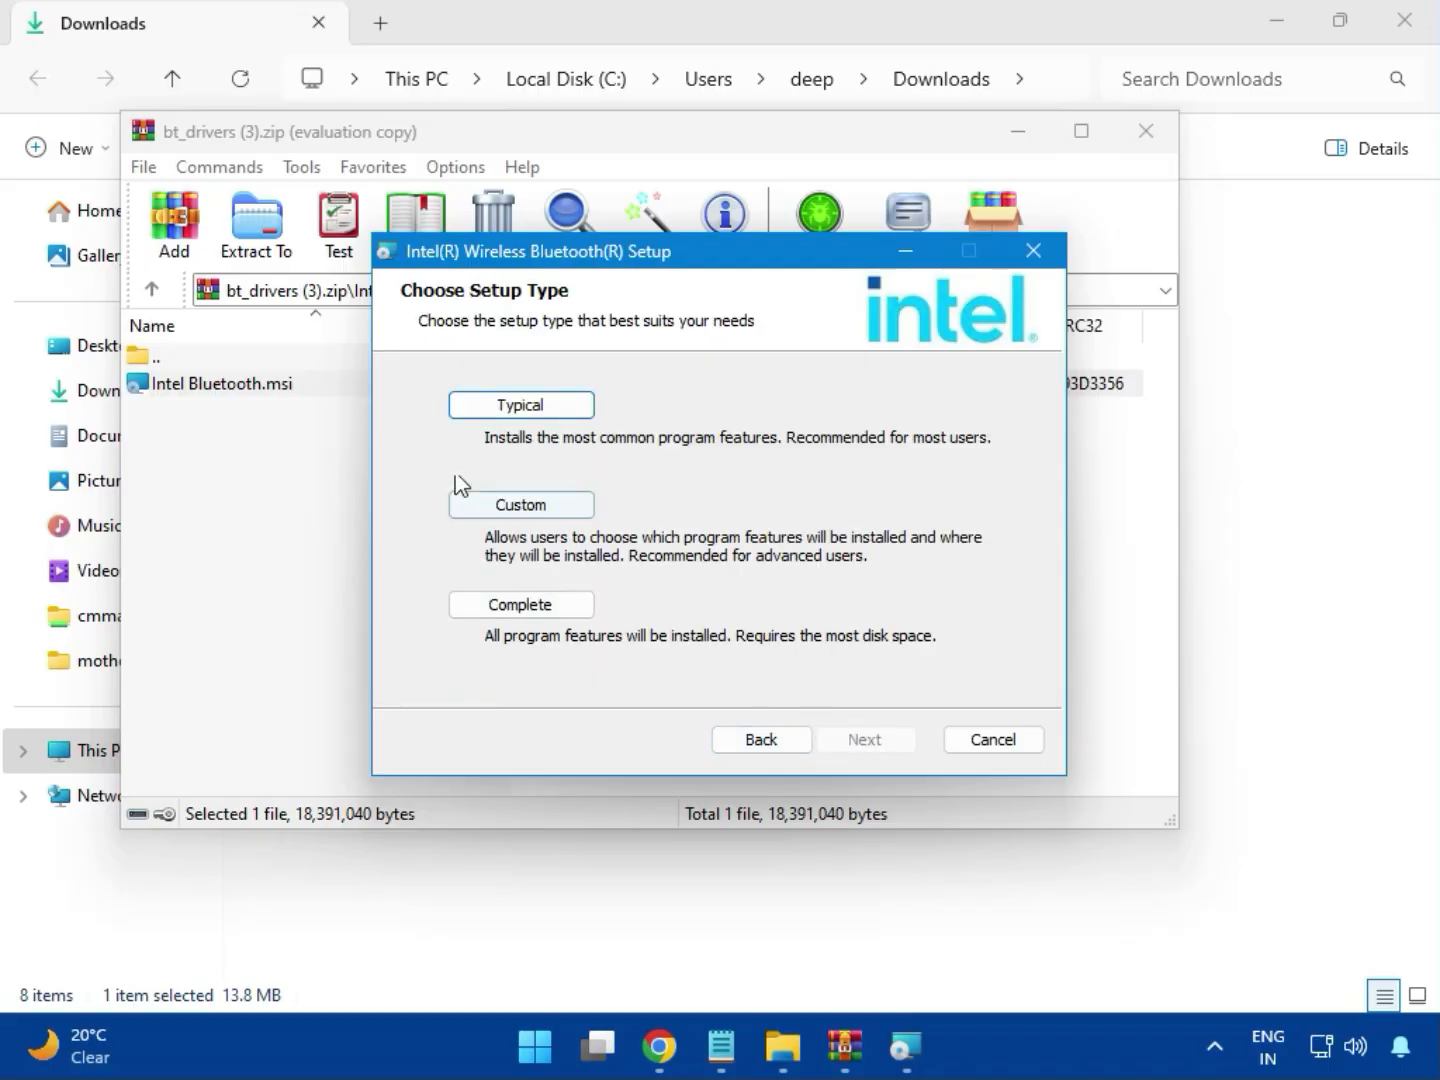
pyautogui.click(498, 407)
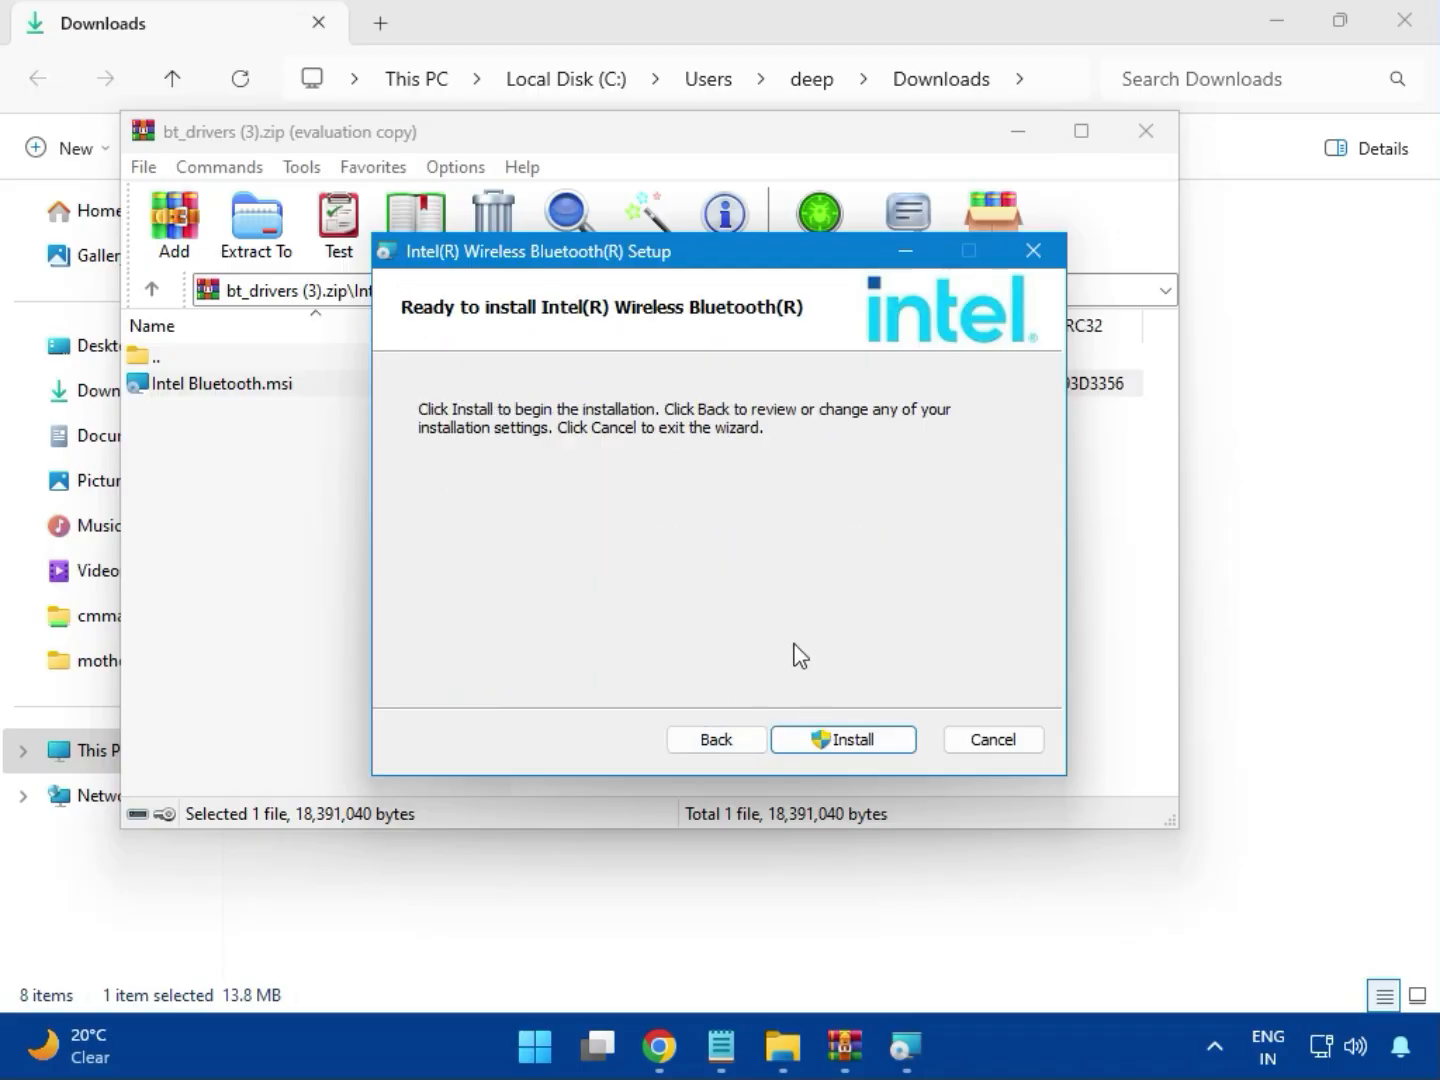
pyautogui.click(828, 740)
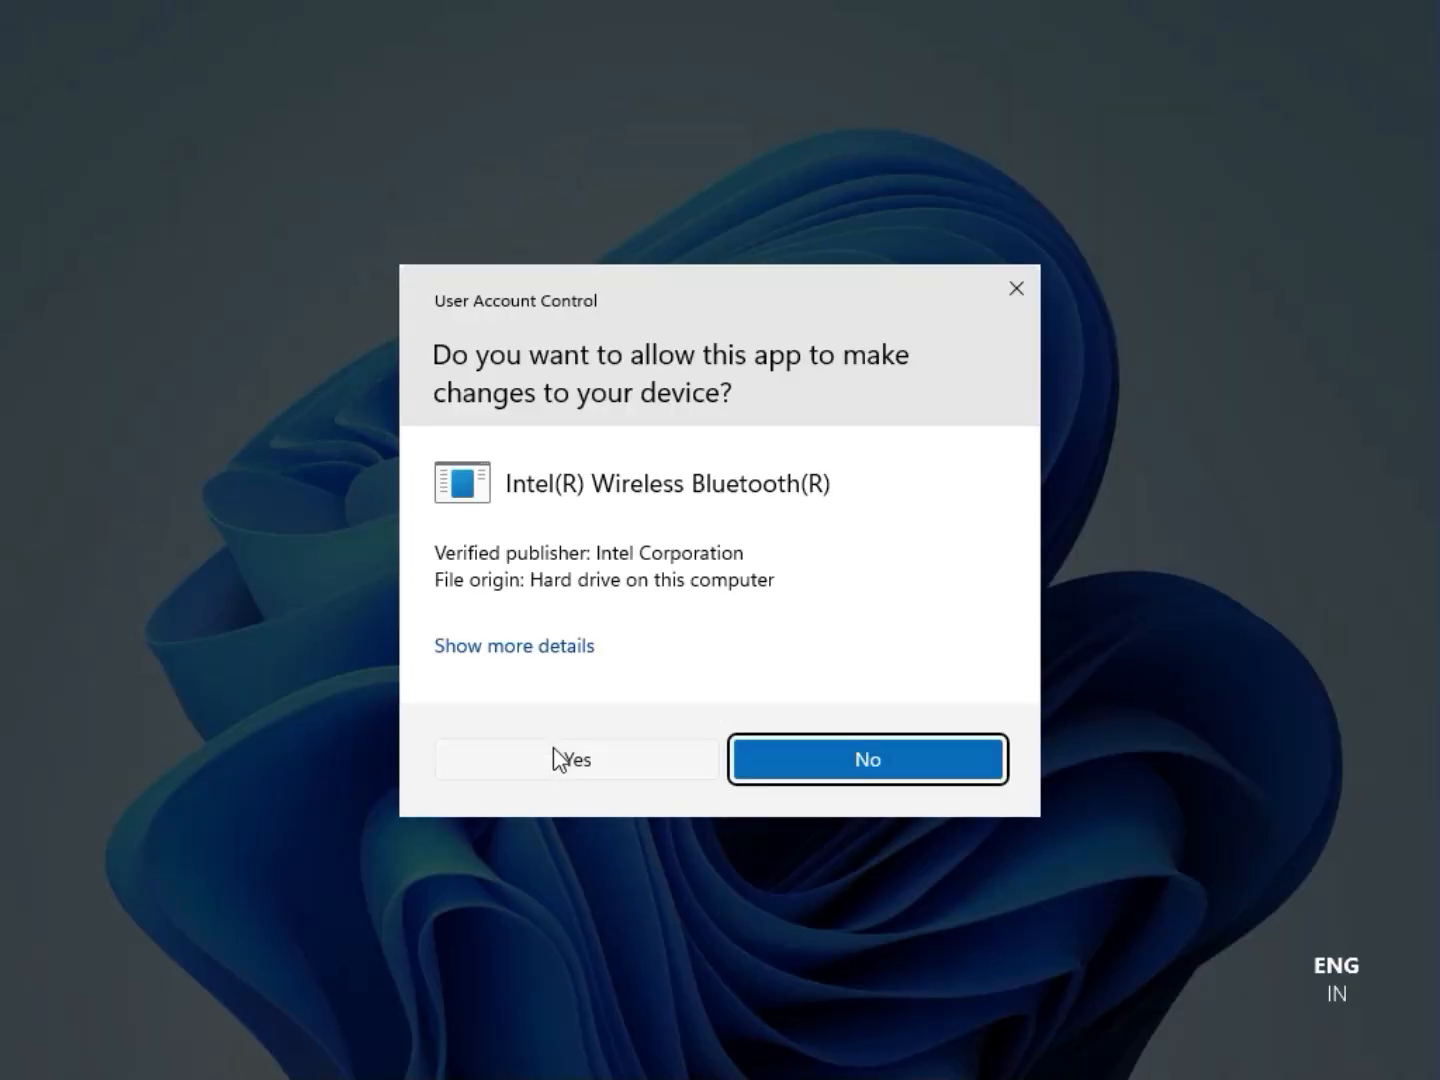
pyautogui.click(556, 757)
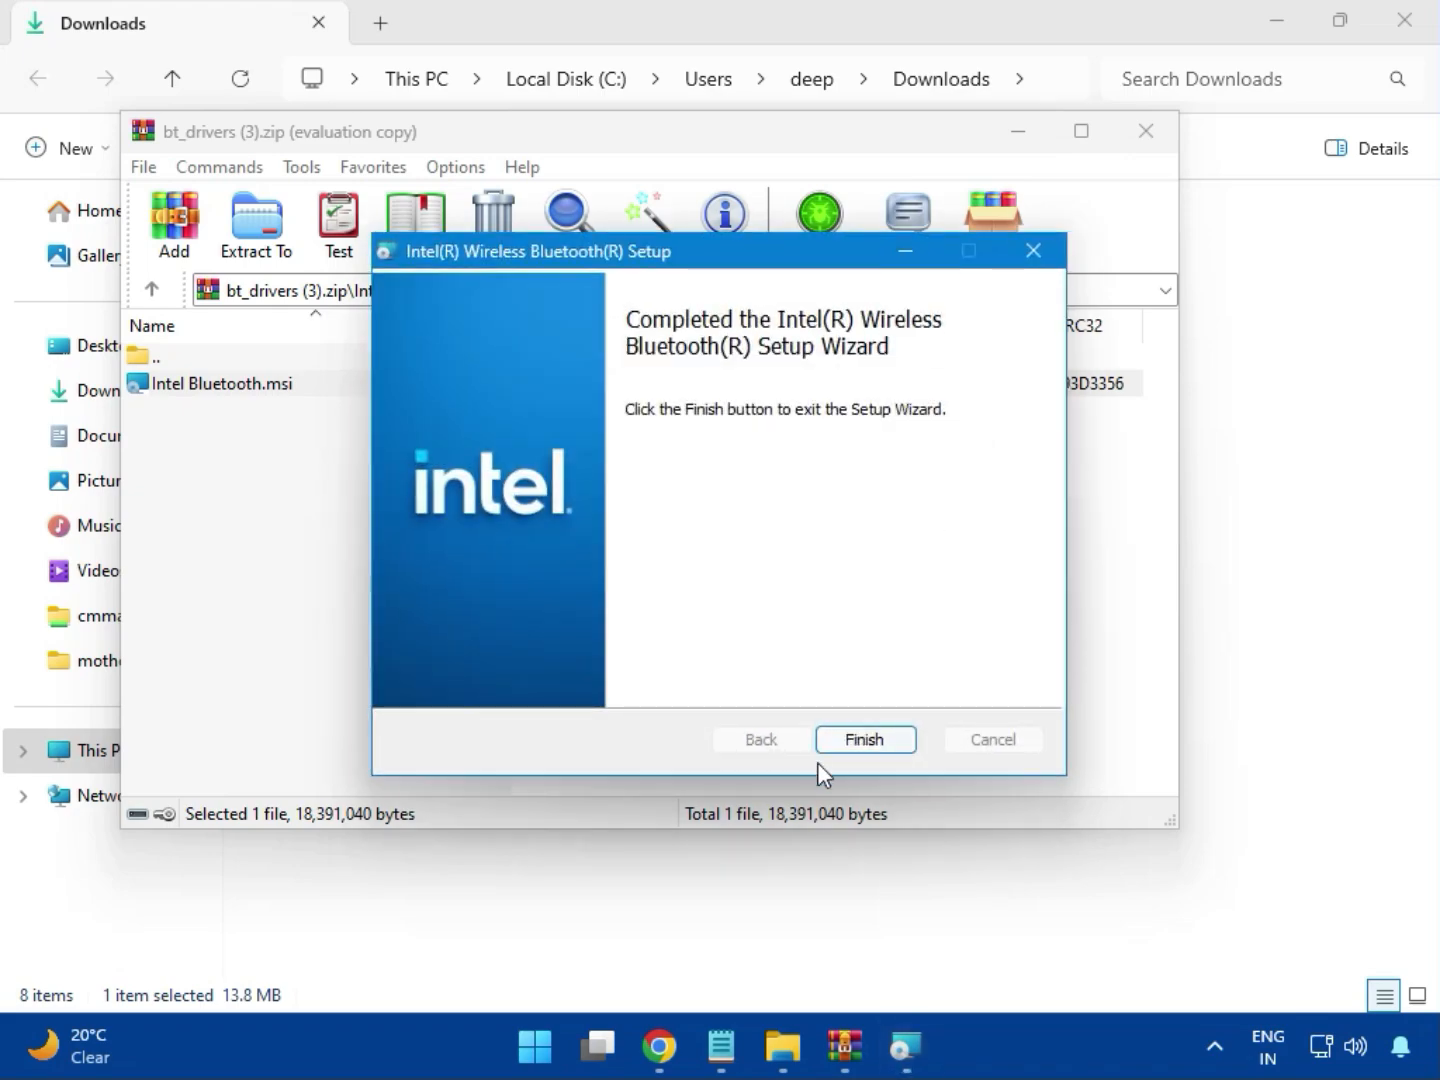
pyautogui.click(867, 740)
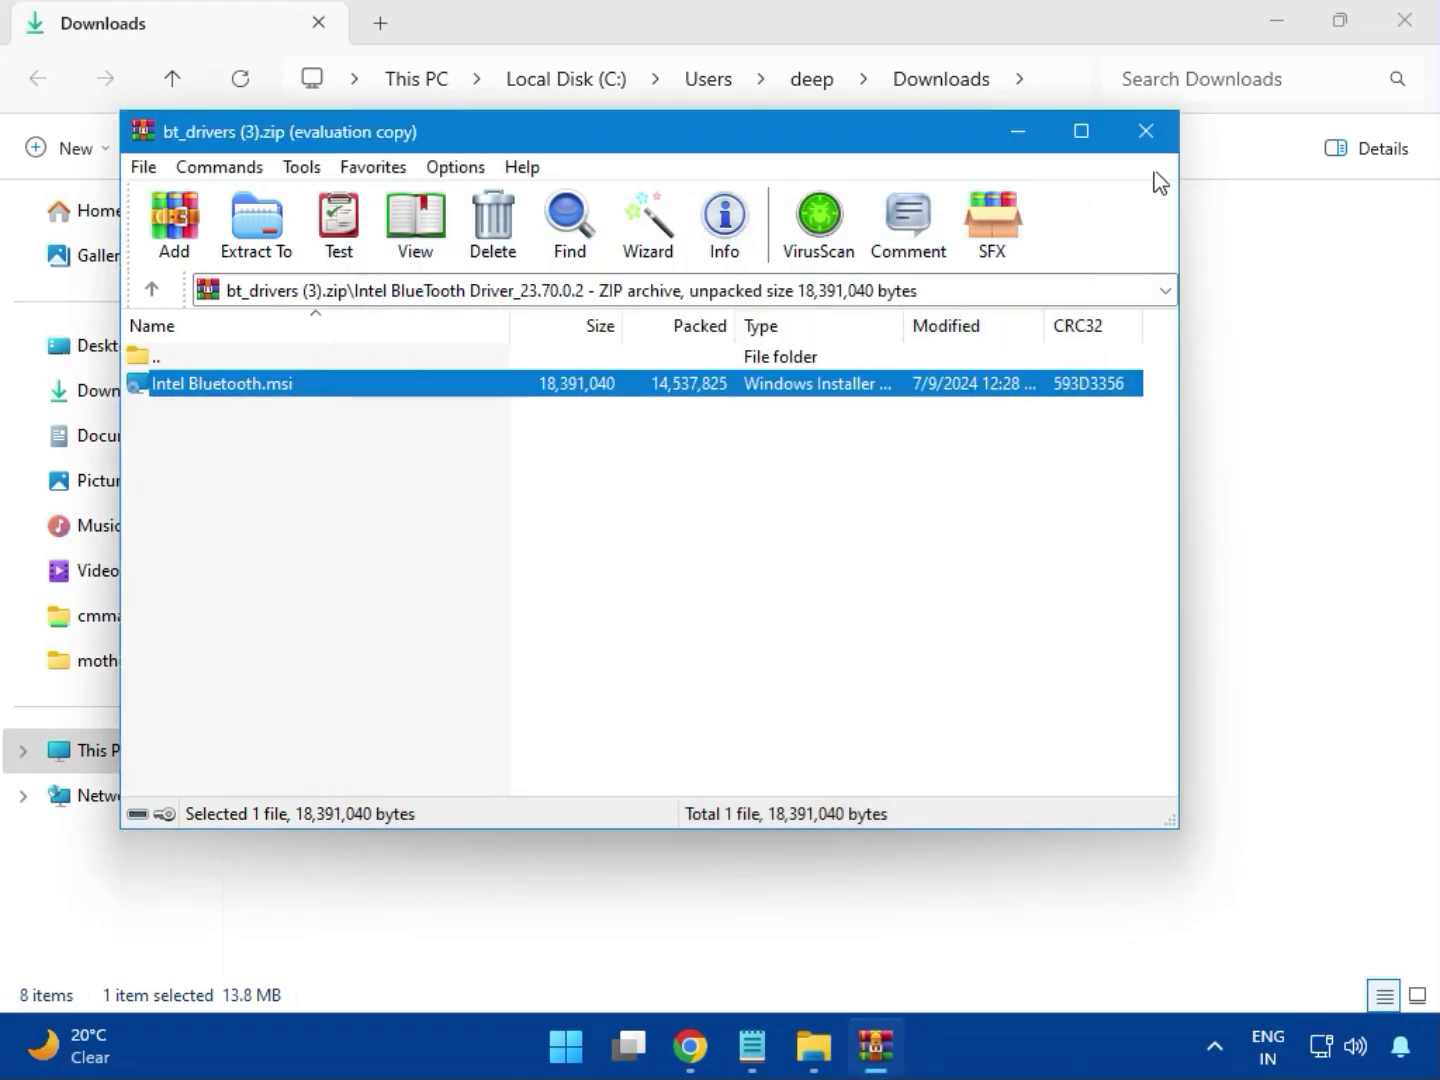
pyautogui.click(1157, 140)
# Step: Try to install the network driver with MSI SetupDrv64.exe from the W11 folder of Intel_Network_inf_w11 (8).zip, allowing device changes, and close installer and archive
pyautogui.click(379, 361)
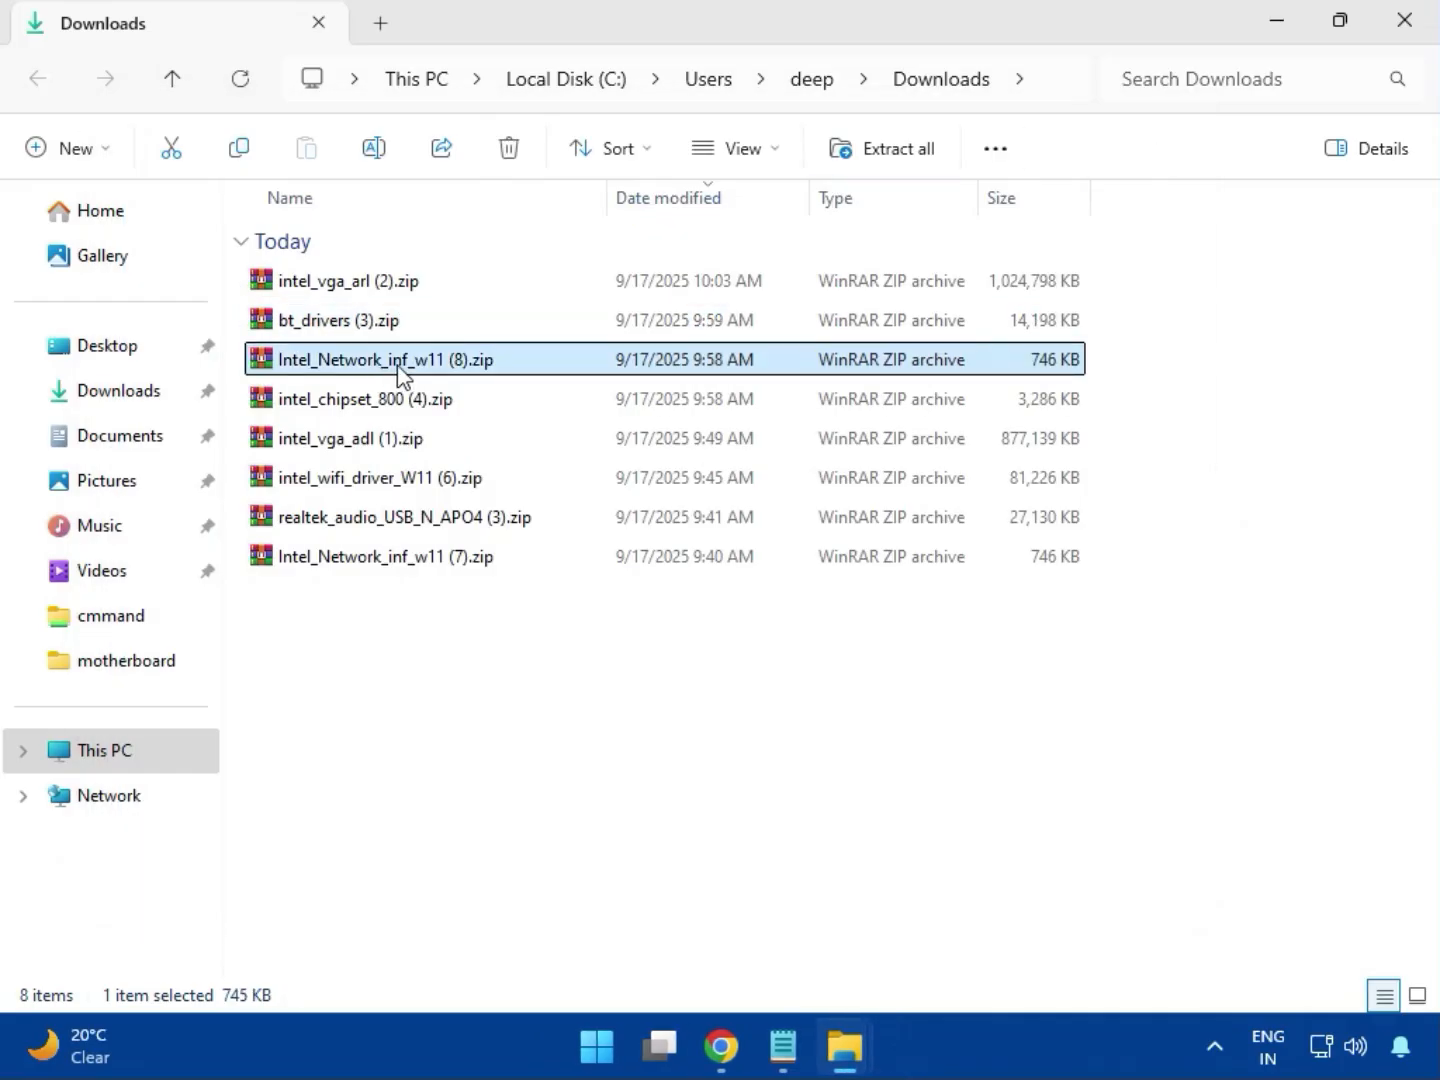
pyautogui.doubleClick(399, 363)
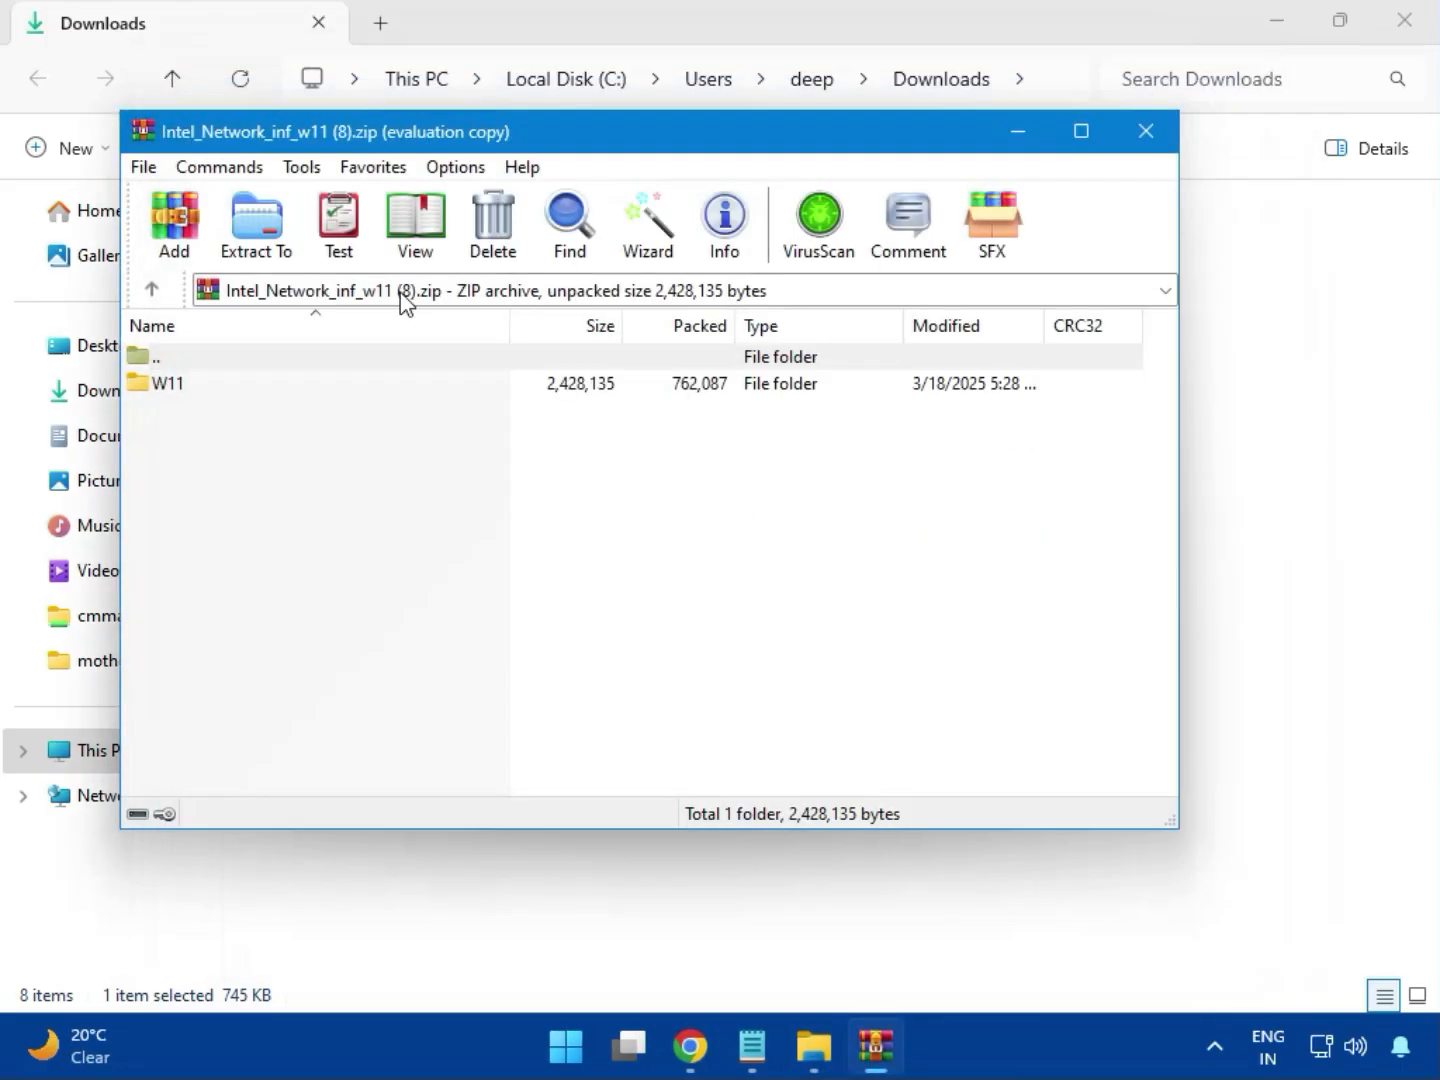
pyautogui.click(178, 397)
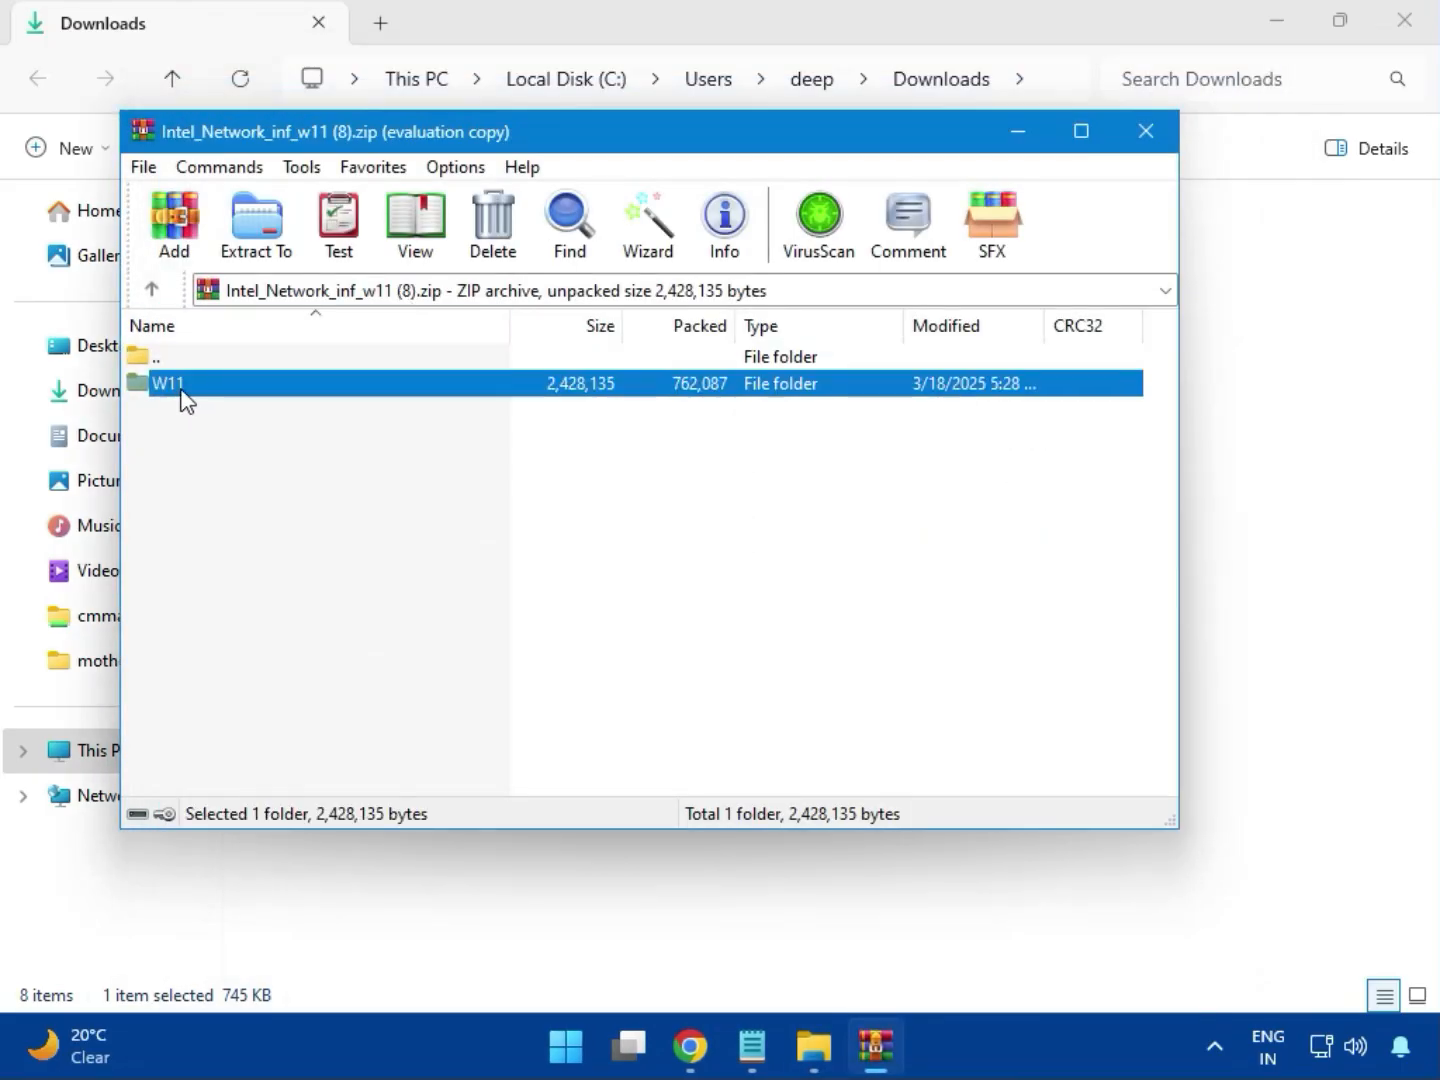
pyautogui.doubleClick(183, 400)
pyautogui.doubleClick(258, 498)
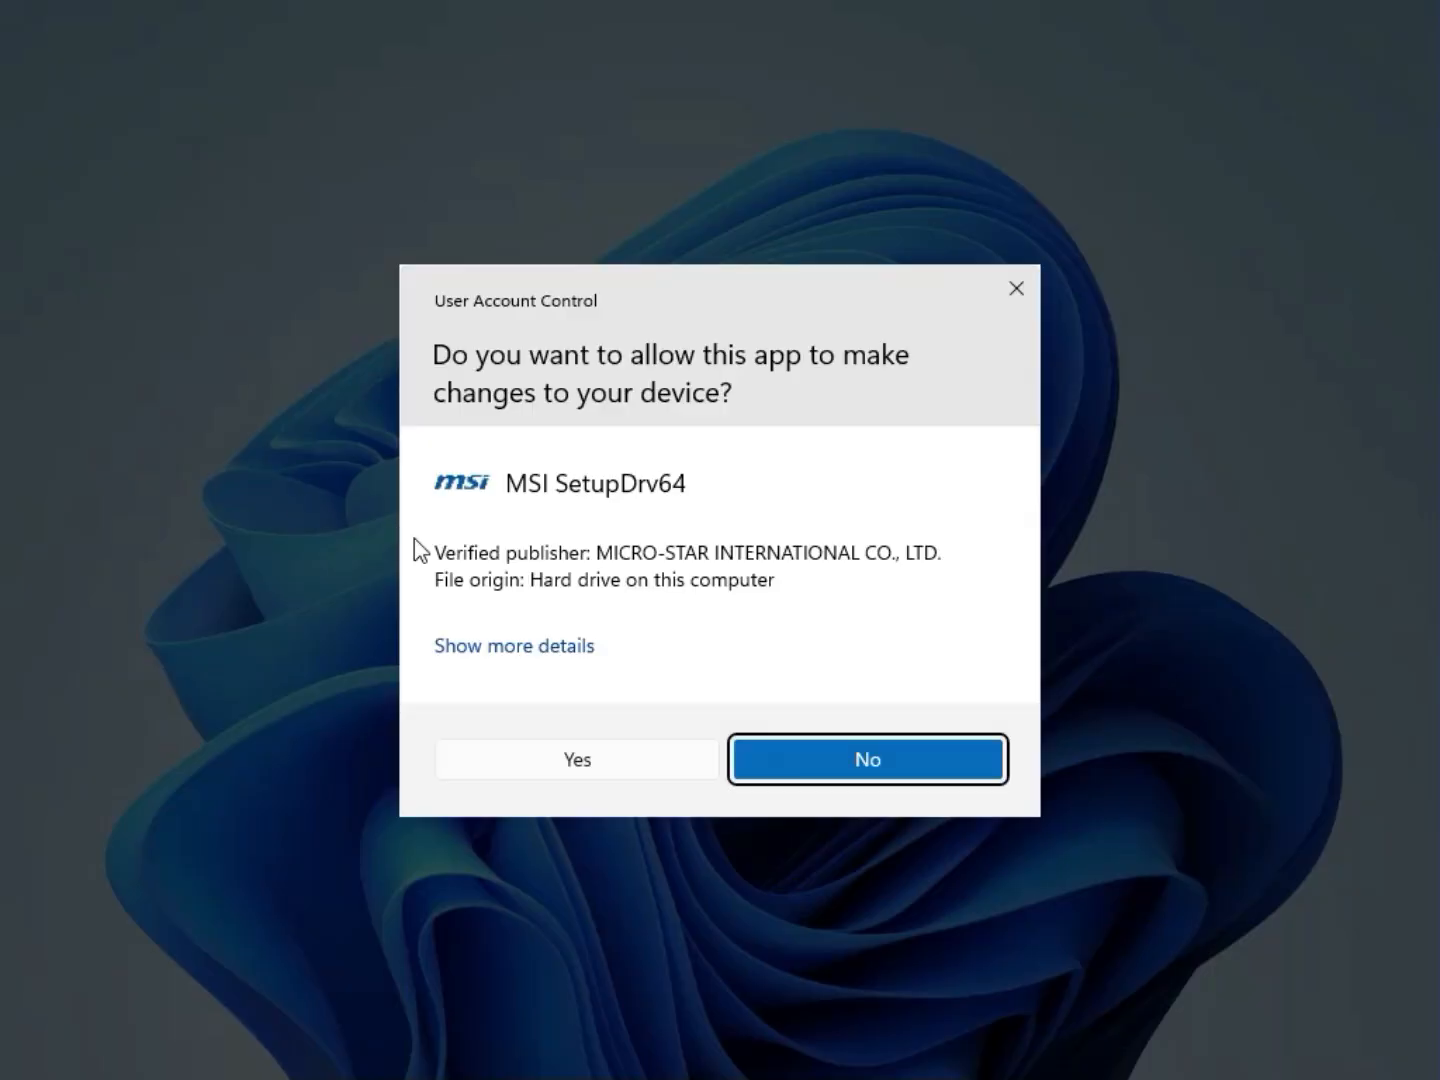
pyautogui.click(535, 744)
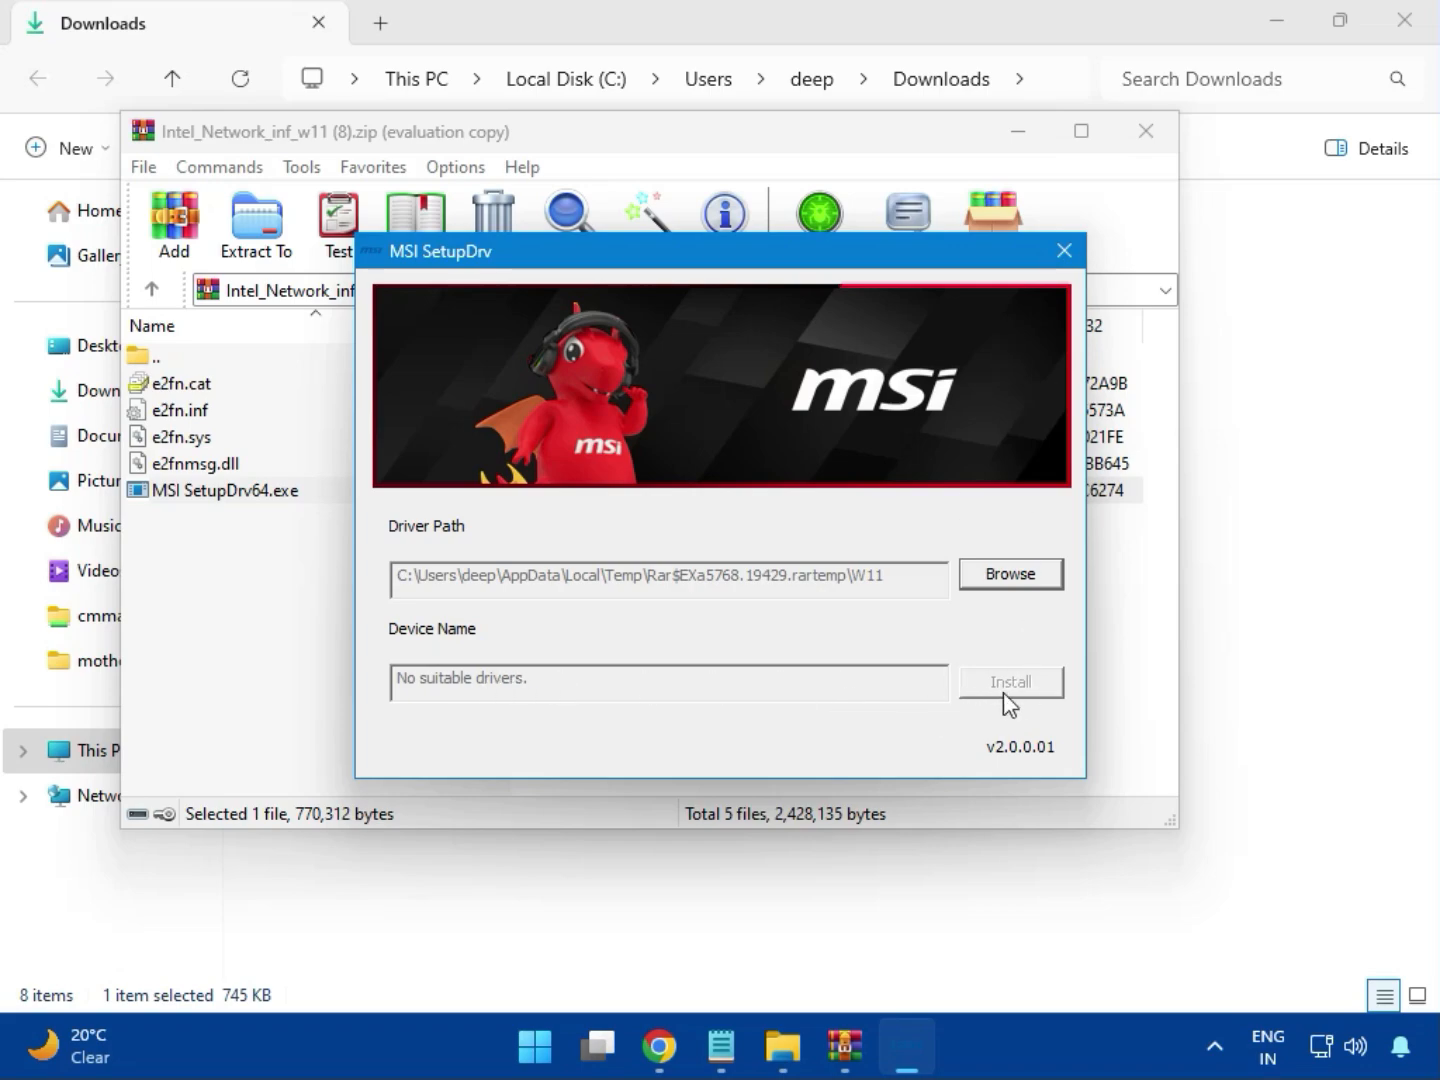
pyautogui.click(1065, 251)
pyautogui.click(1146, 138)
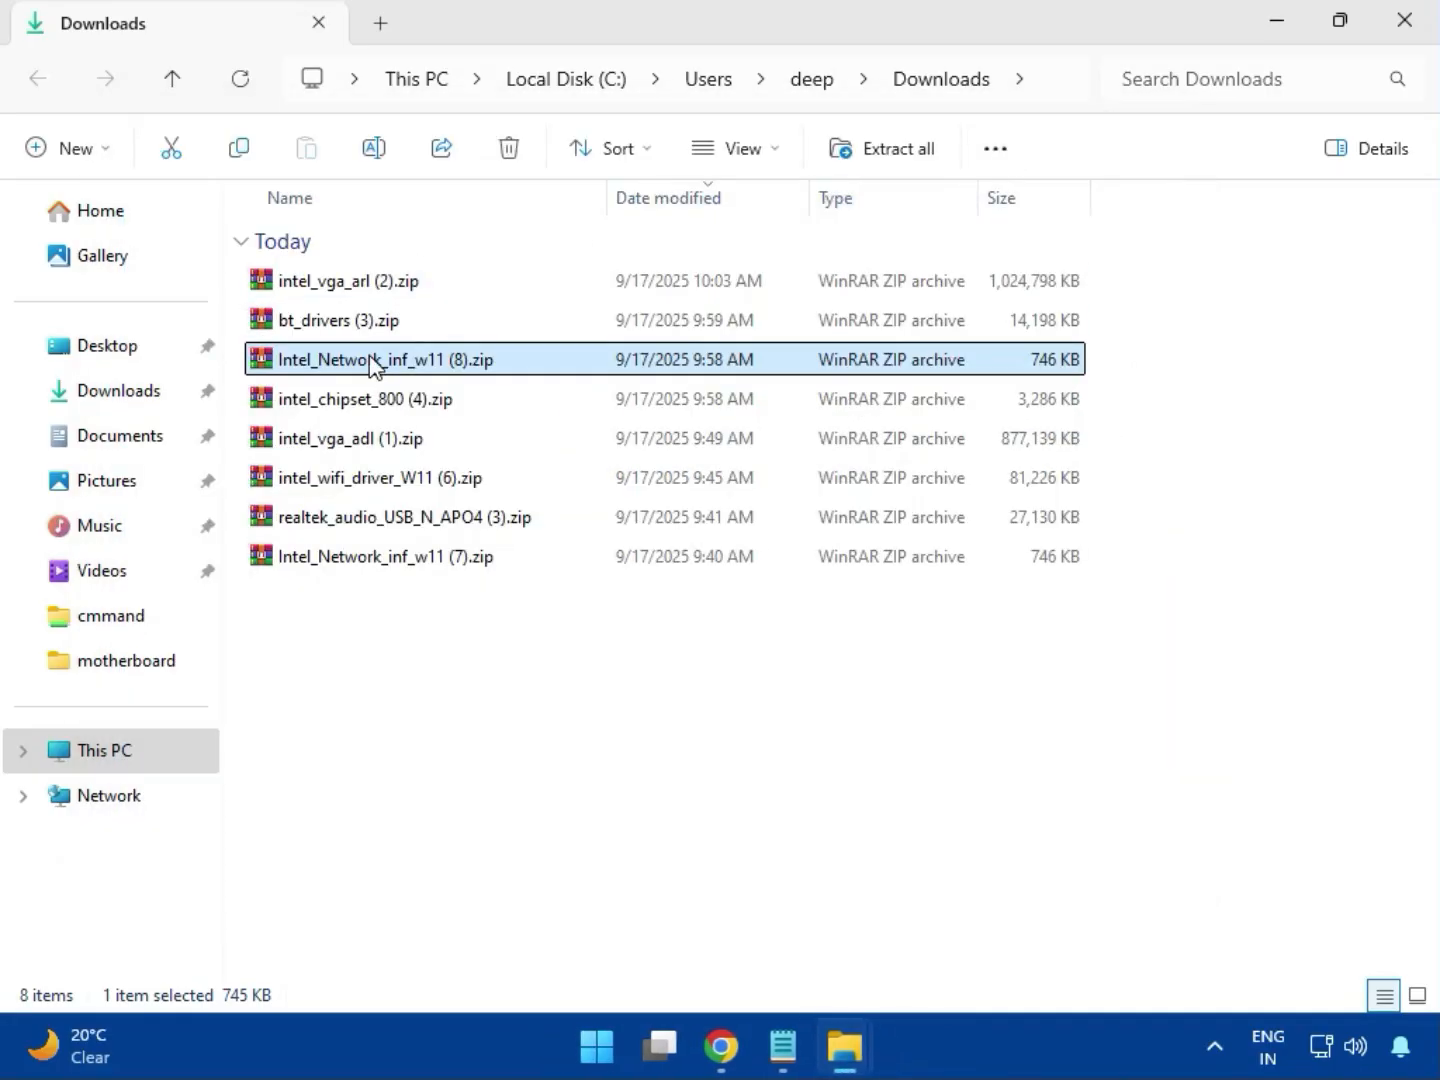
# Step: Open intel_chipset_800 (4).zip, dismiss the WinRAR license reminder and launch SetupChipset.exe from the Intel Chipset Driver_10.1.20062.8627 folder
pyautogui.click(330, 409)
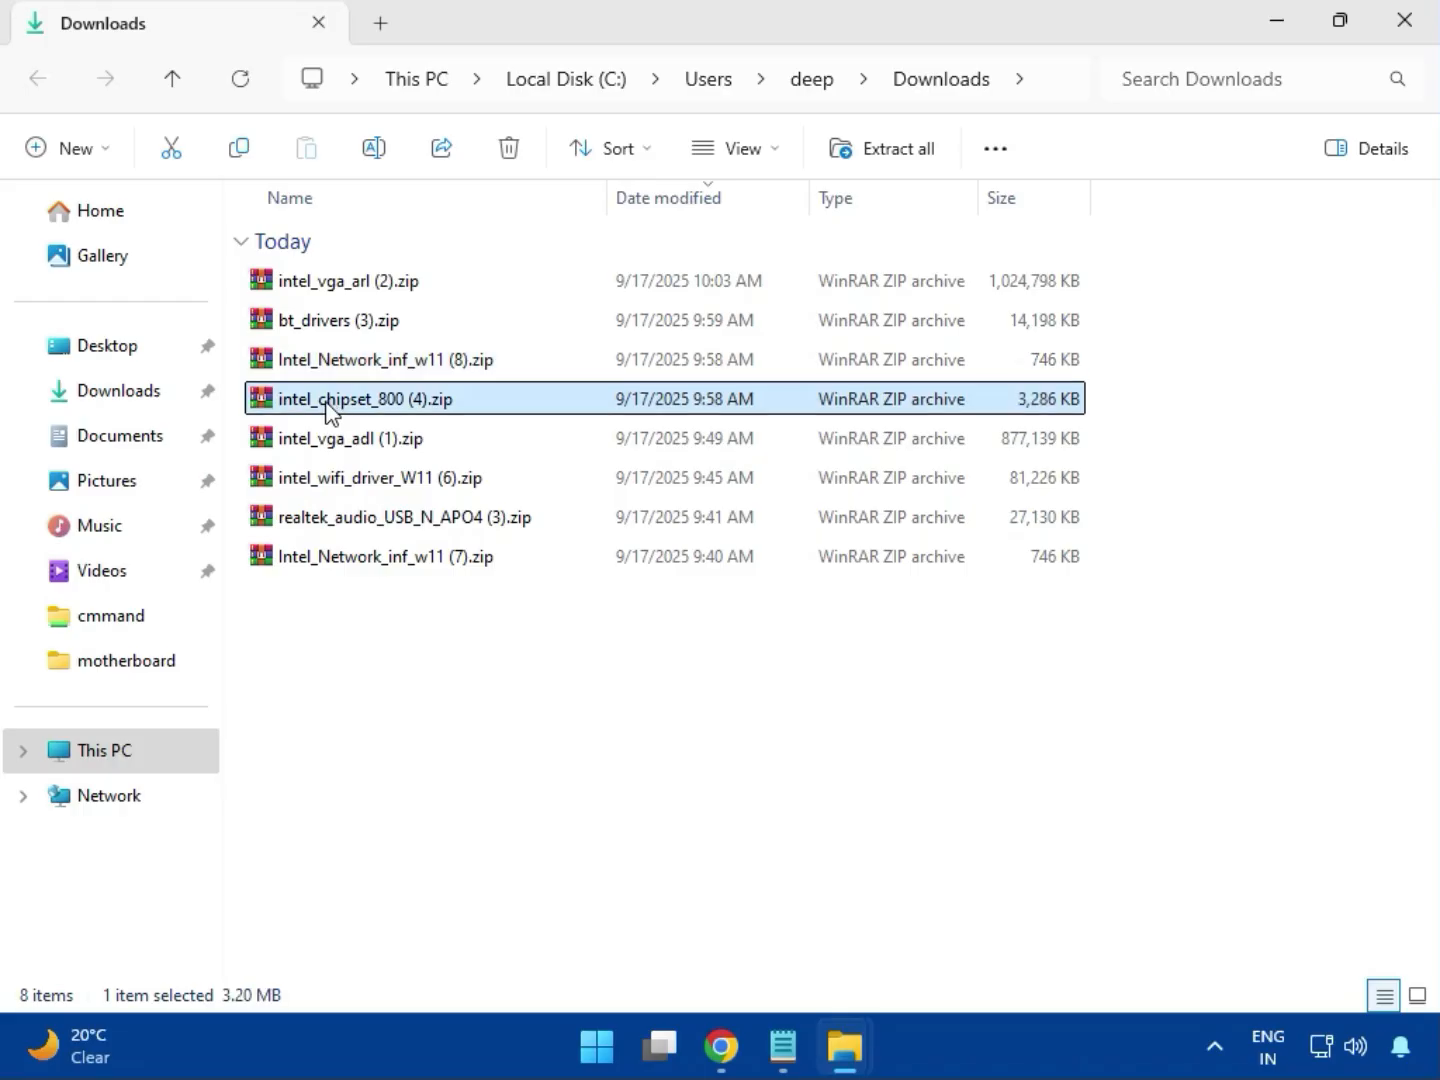
pyautogui.doubleClick(408, 405)
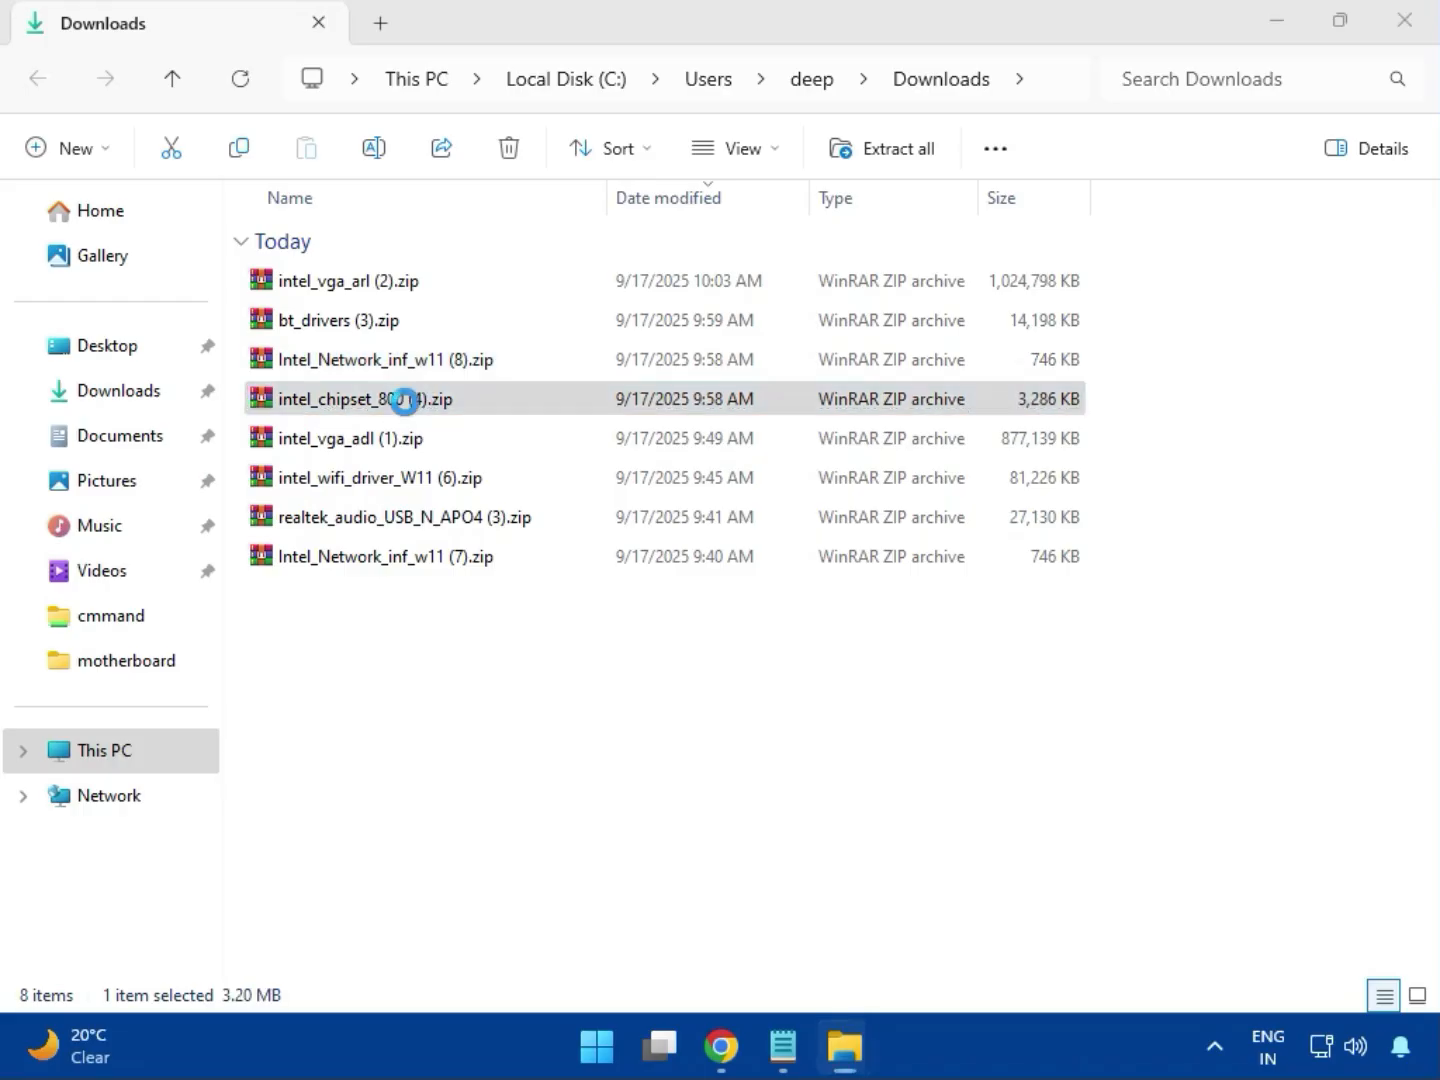
pyautogui.click(204, 401)
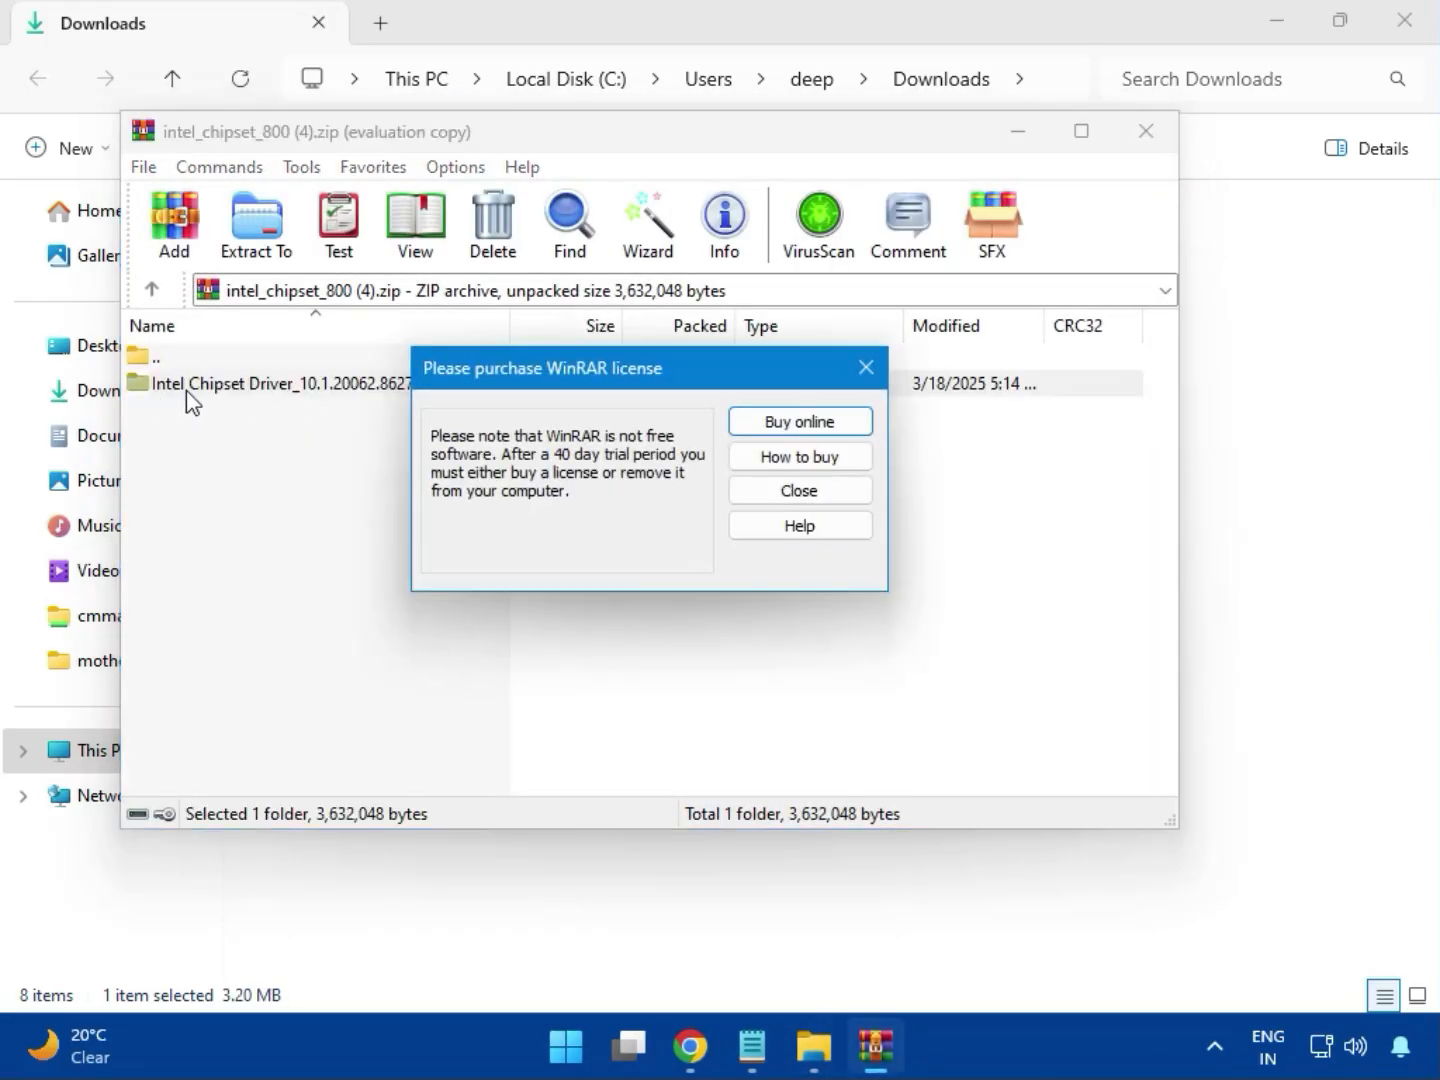
pyautogui.click(866, 367)
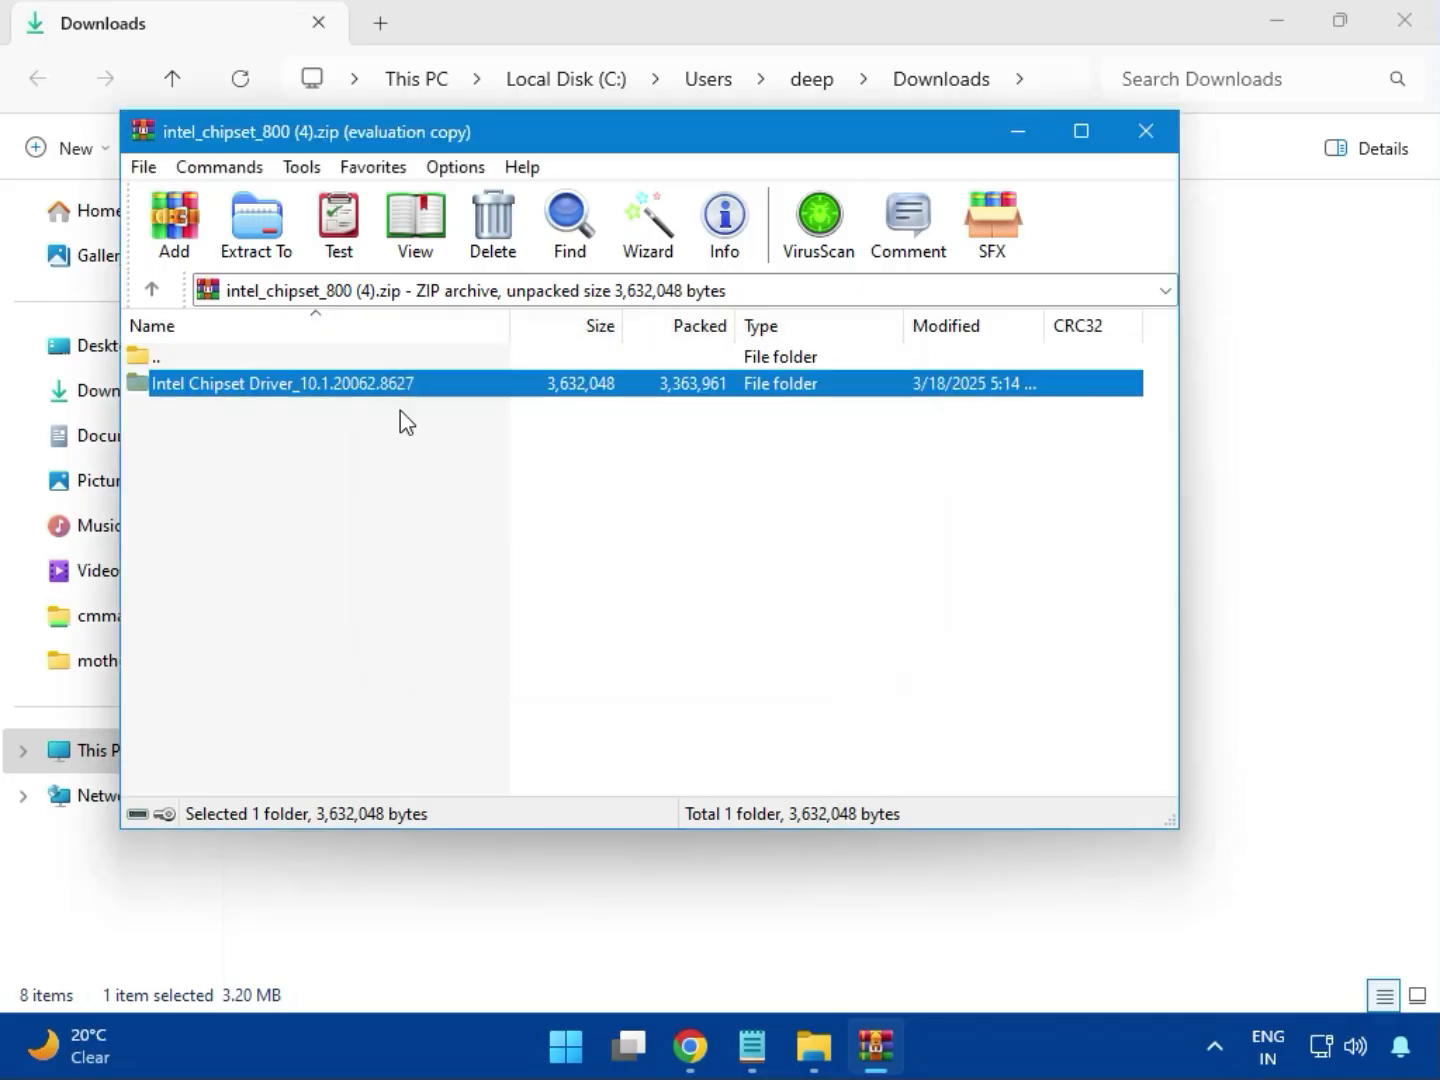
pyautogui.doubleClick(353, 390)
pyautogui.doubleClick(230, 390)
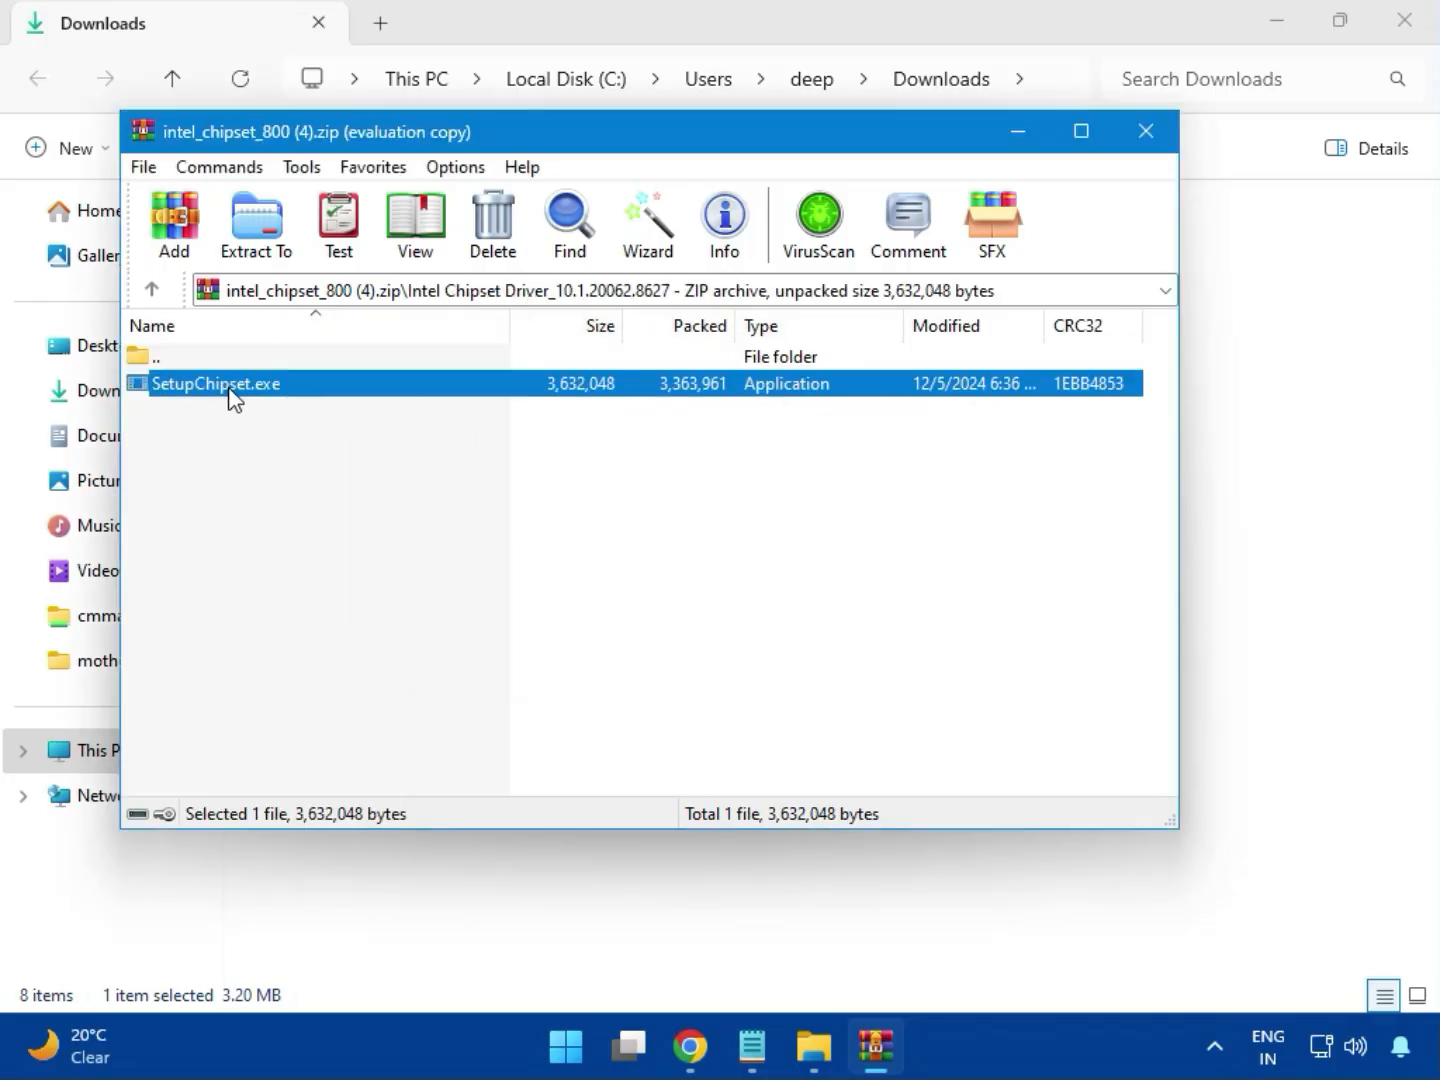
pyautogui.doubleClick(235, 392)
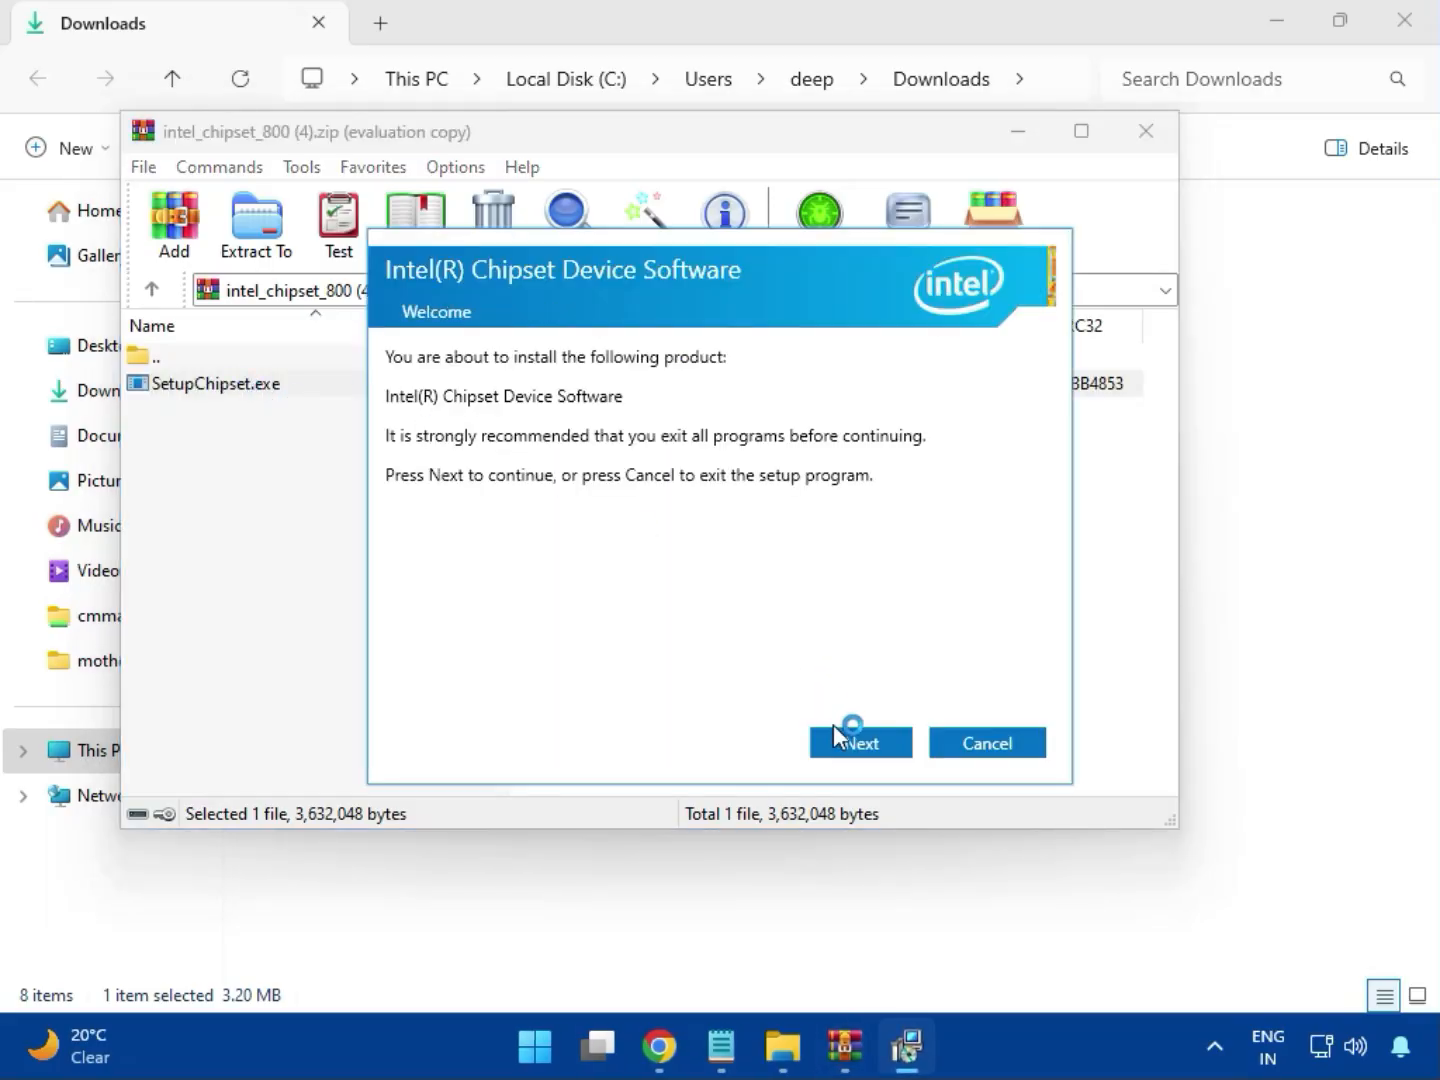
# Step: Try to install the Intel Chipset Device Software, allowing it to change the device, and close the installer and archive
pyautogui.click(865, 744)
pyautogui.click(862, 745)
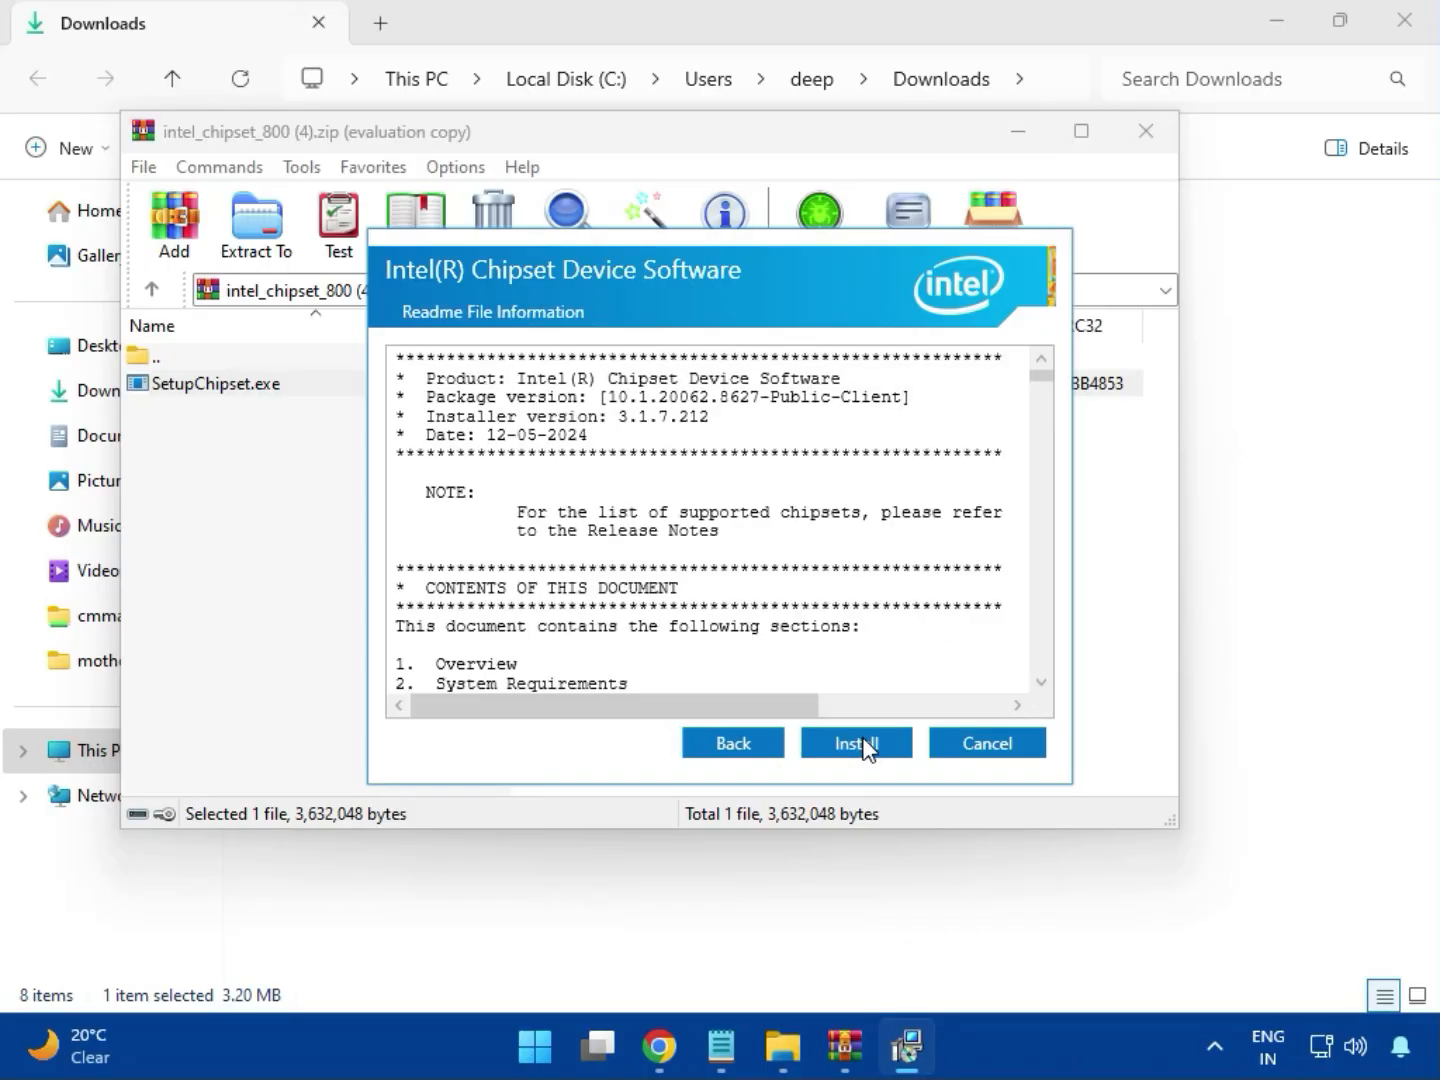
pyautogui.click(859, 742)
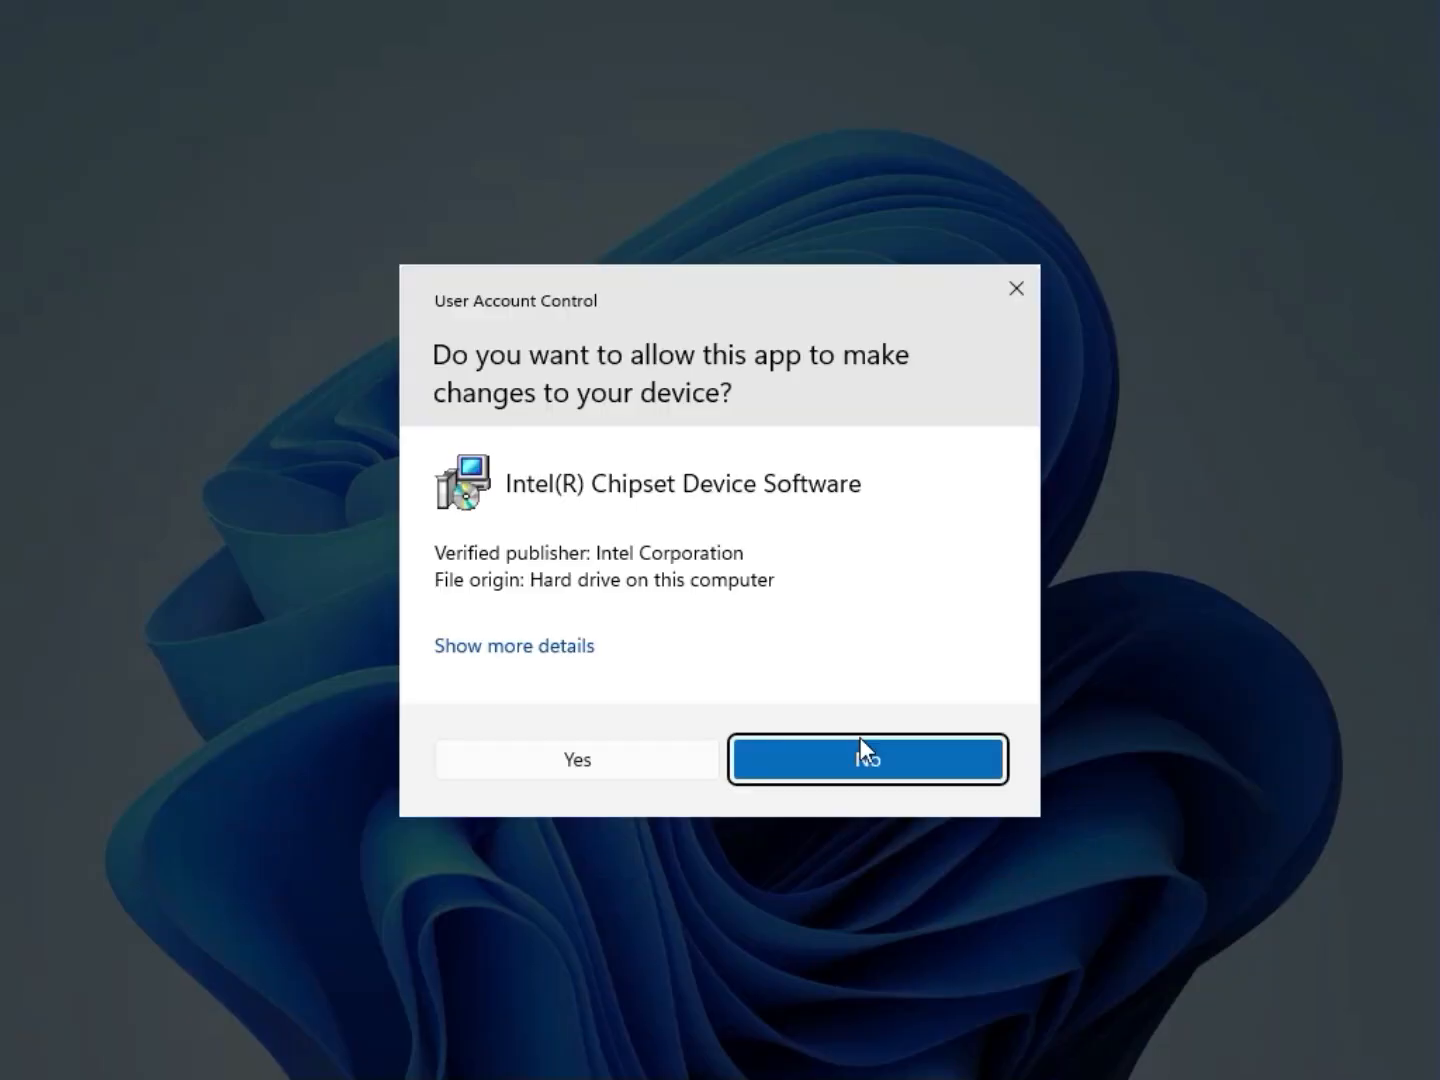
pyautogui.click(657, 758)
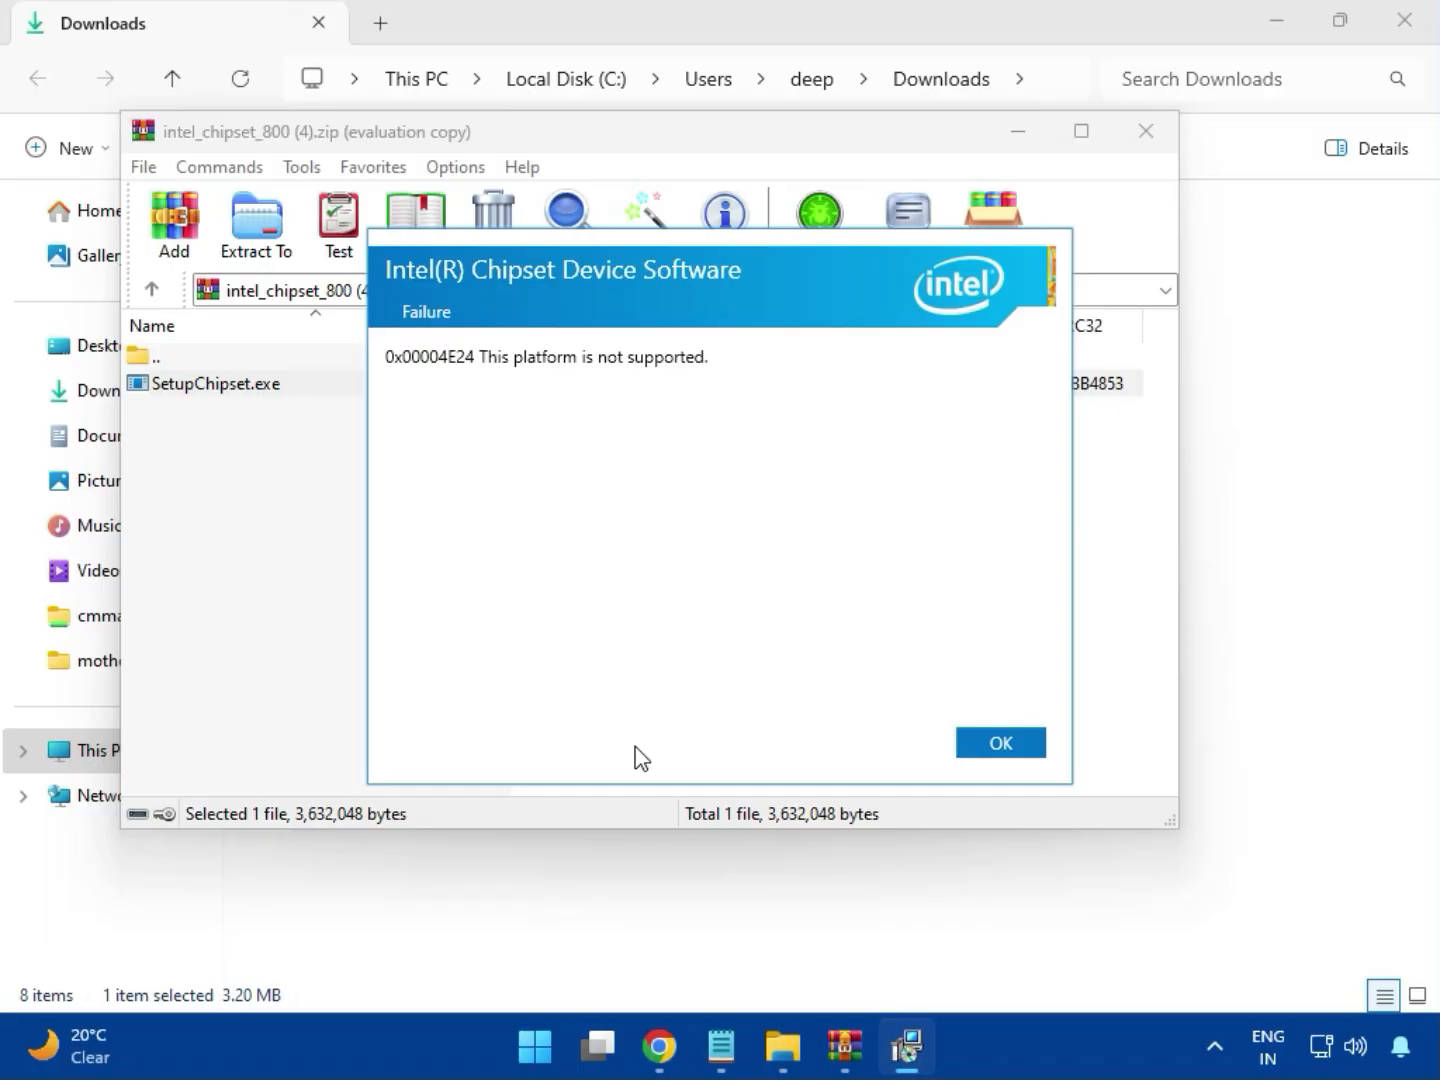
pyautogui.click(986, 752)
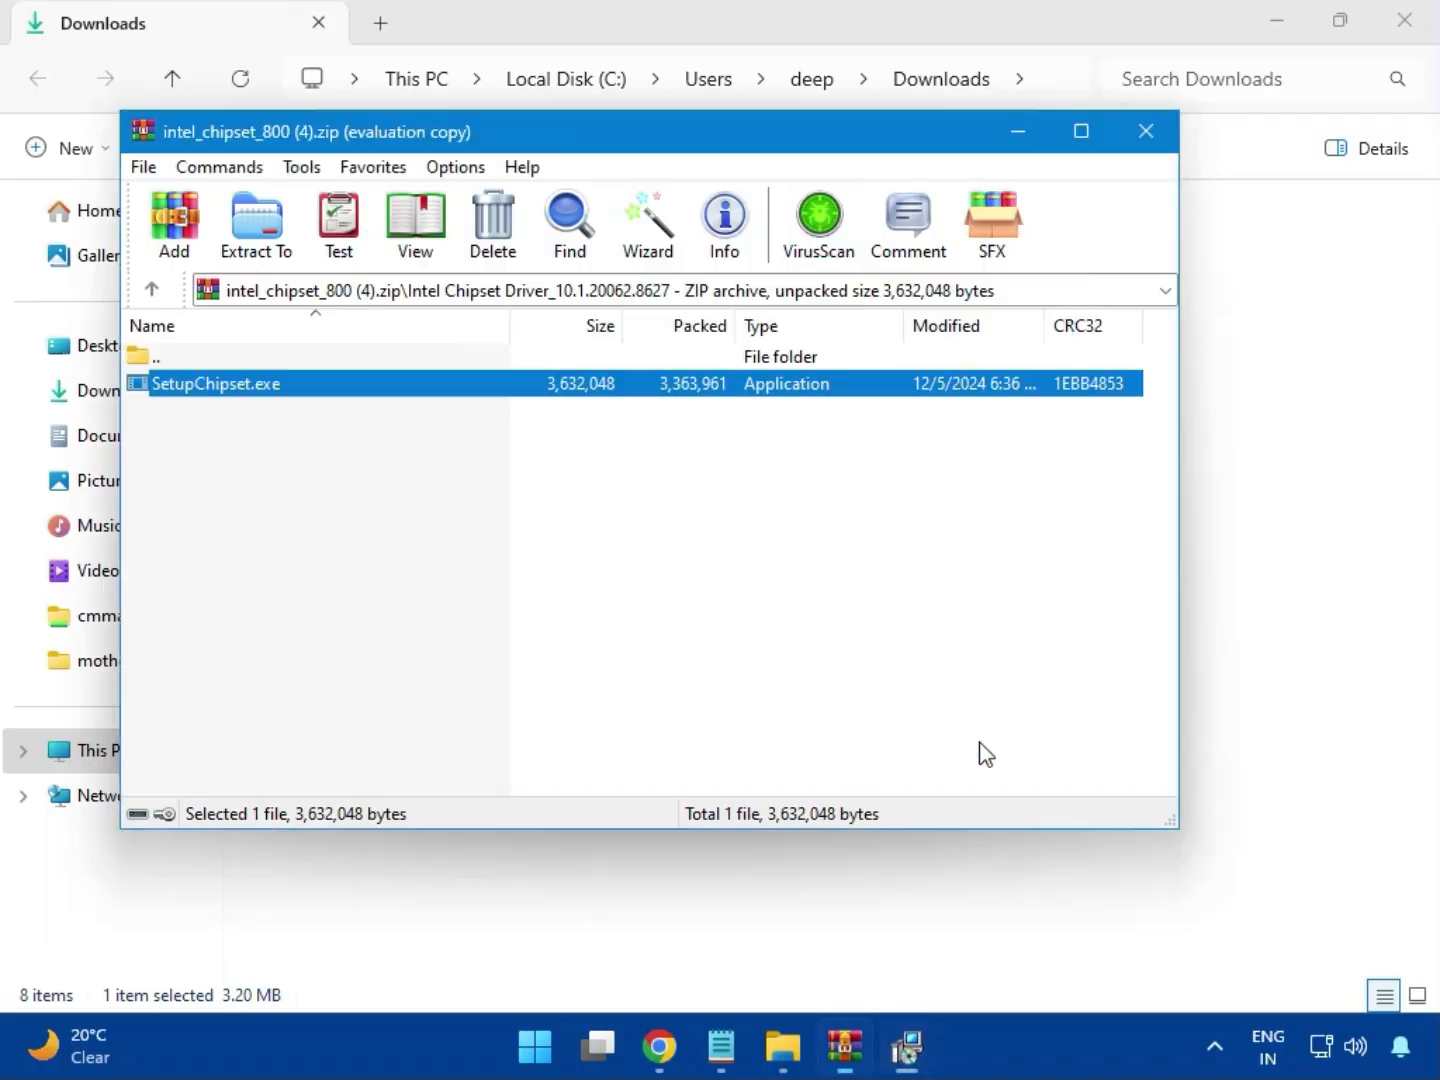
pyautogui.click(1147, 140)
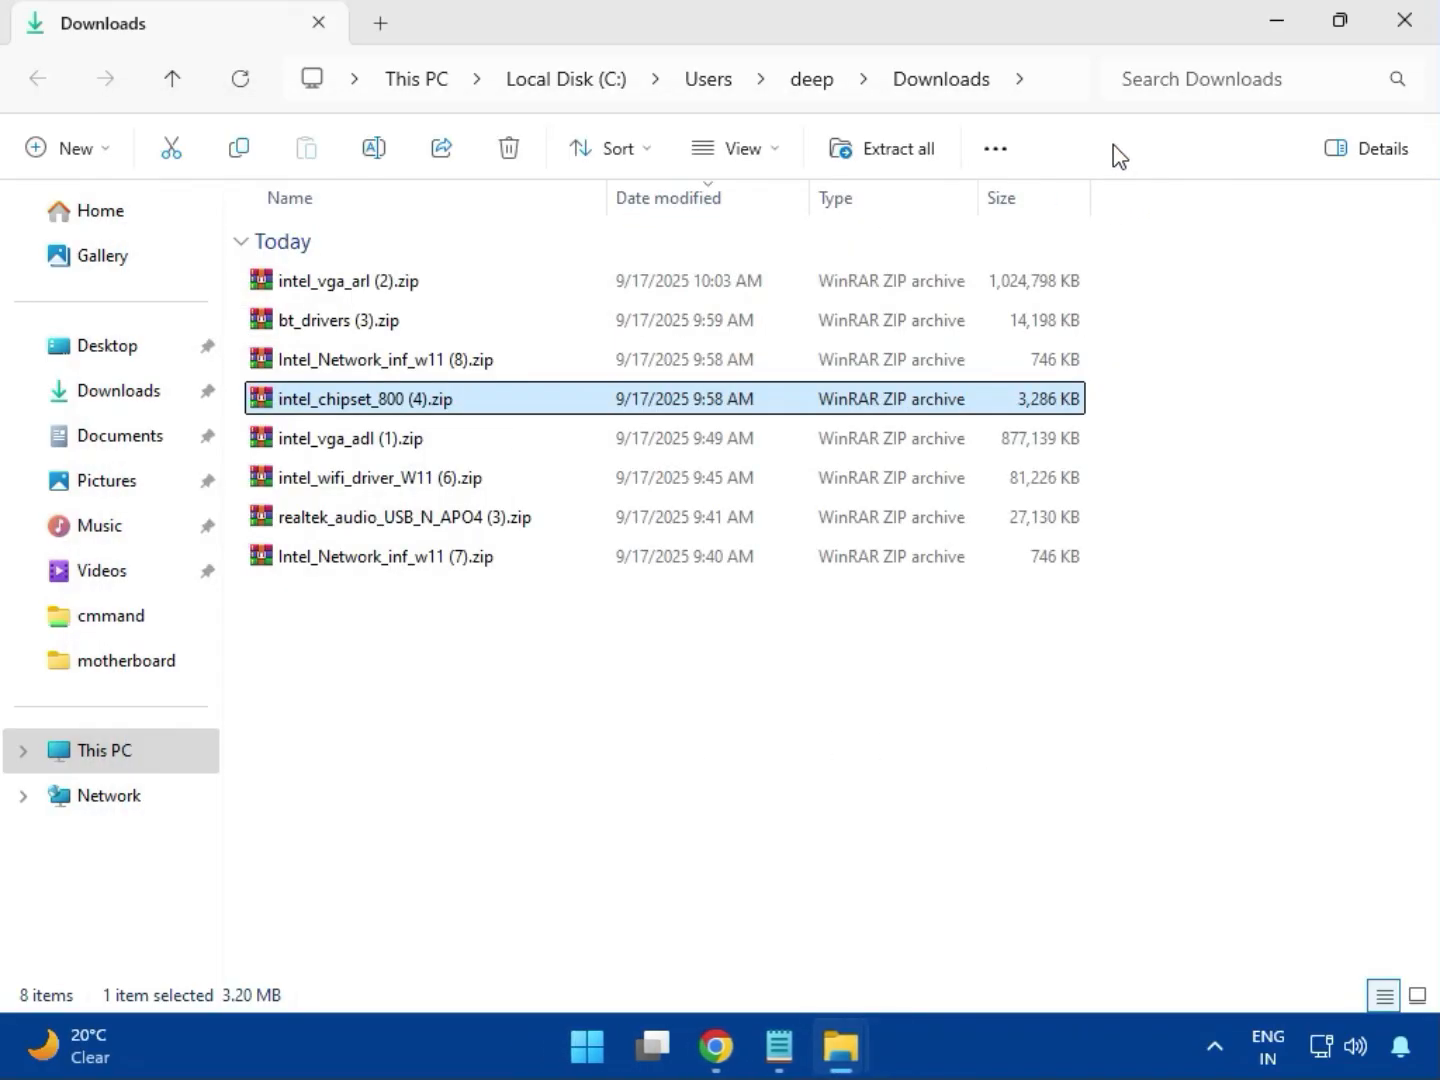
# Step: Open intel_vga_adl (1).zip to view its contents and close the archive
pyautogui.click(366, 447)
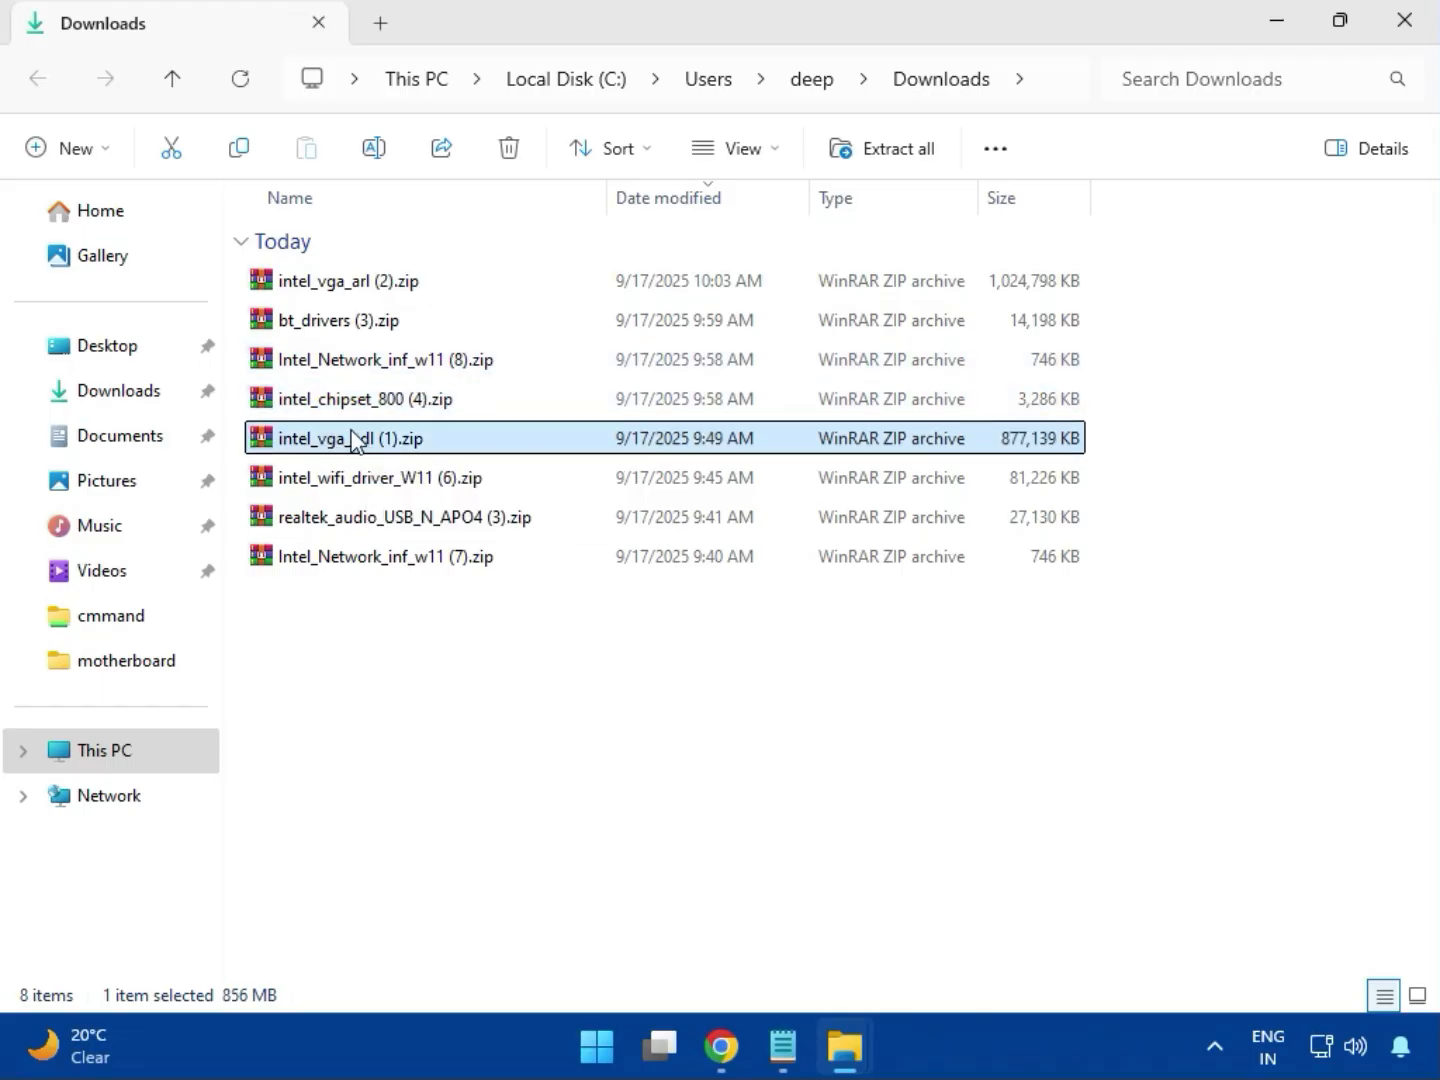
pyautogui.doubleClick(362, 432)
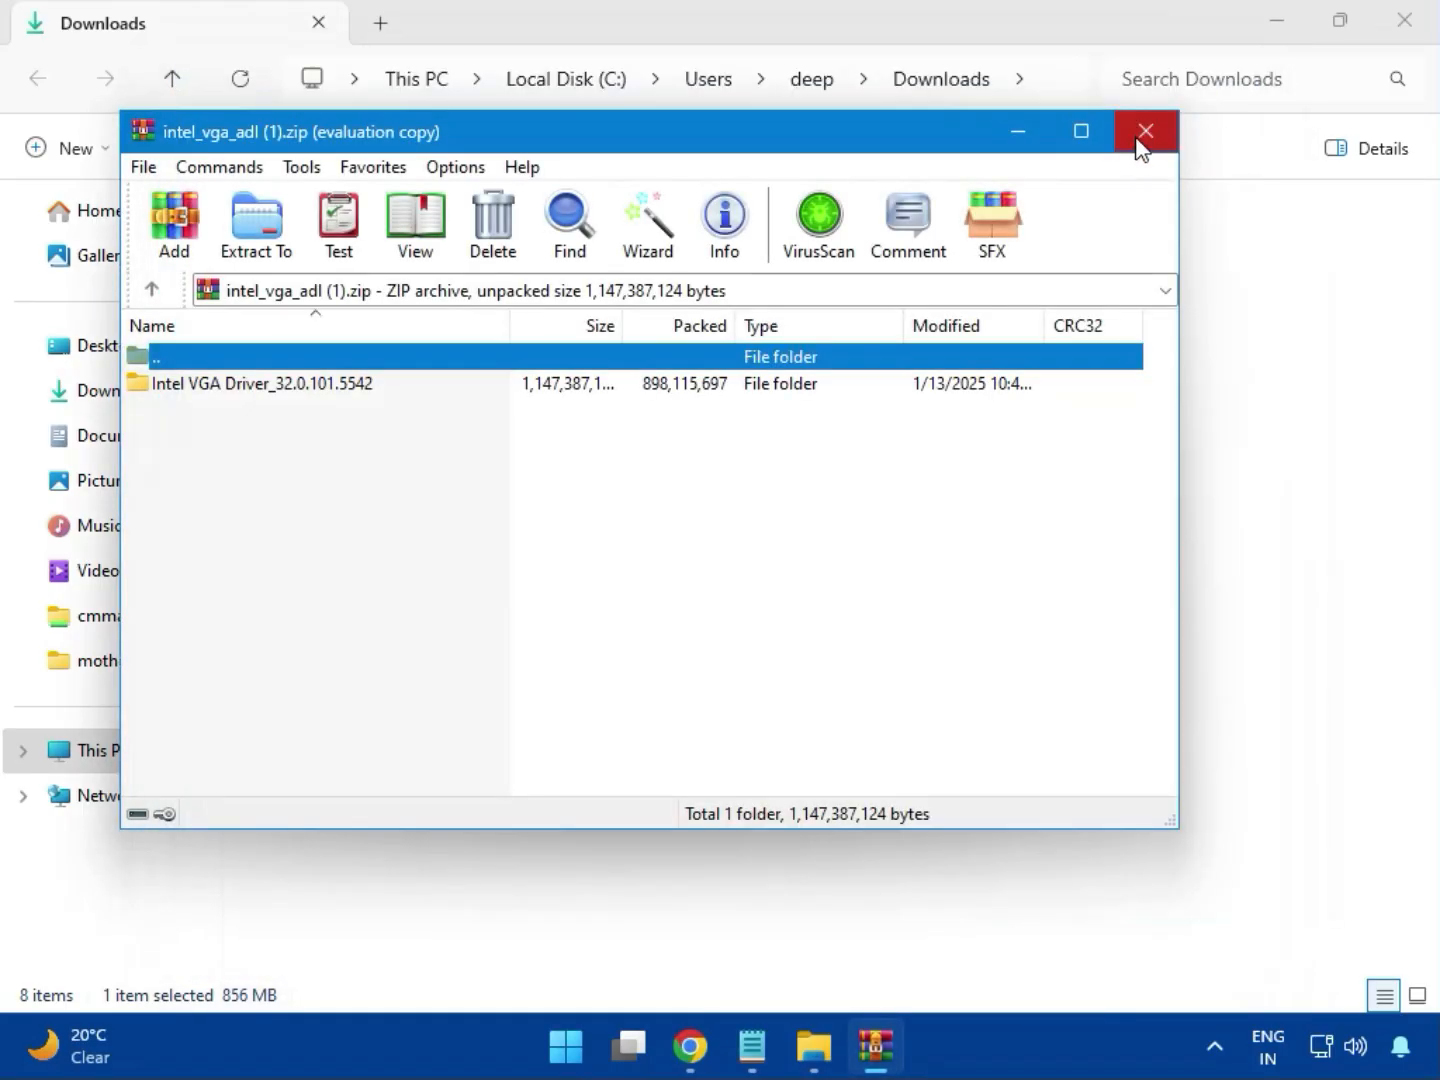
pyautogui.click(1146, 130)
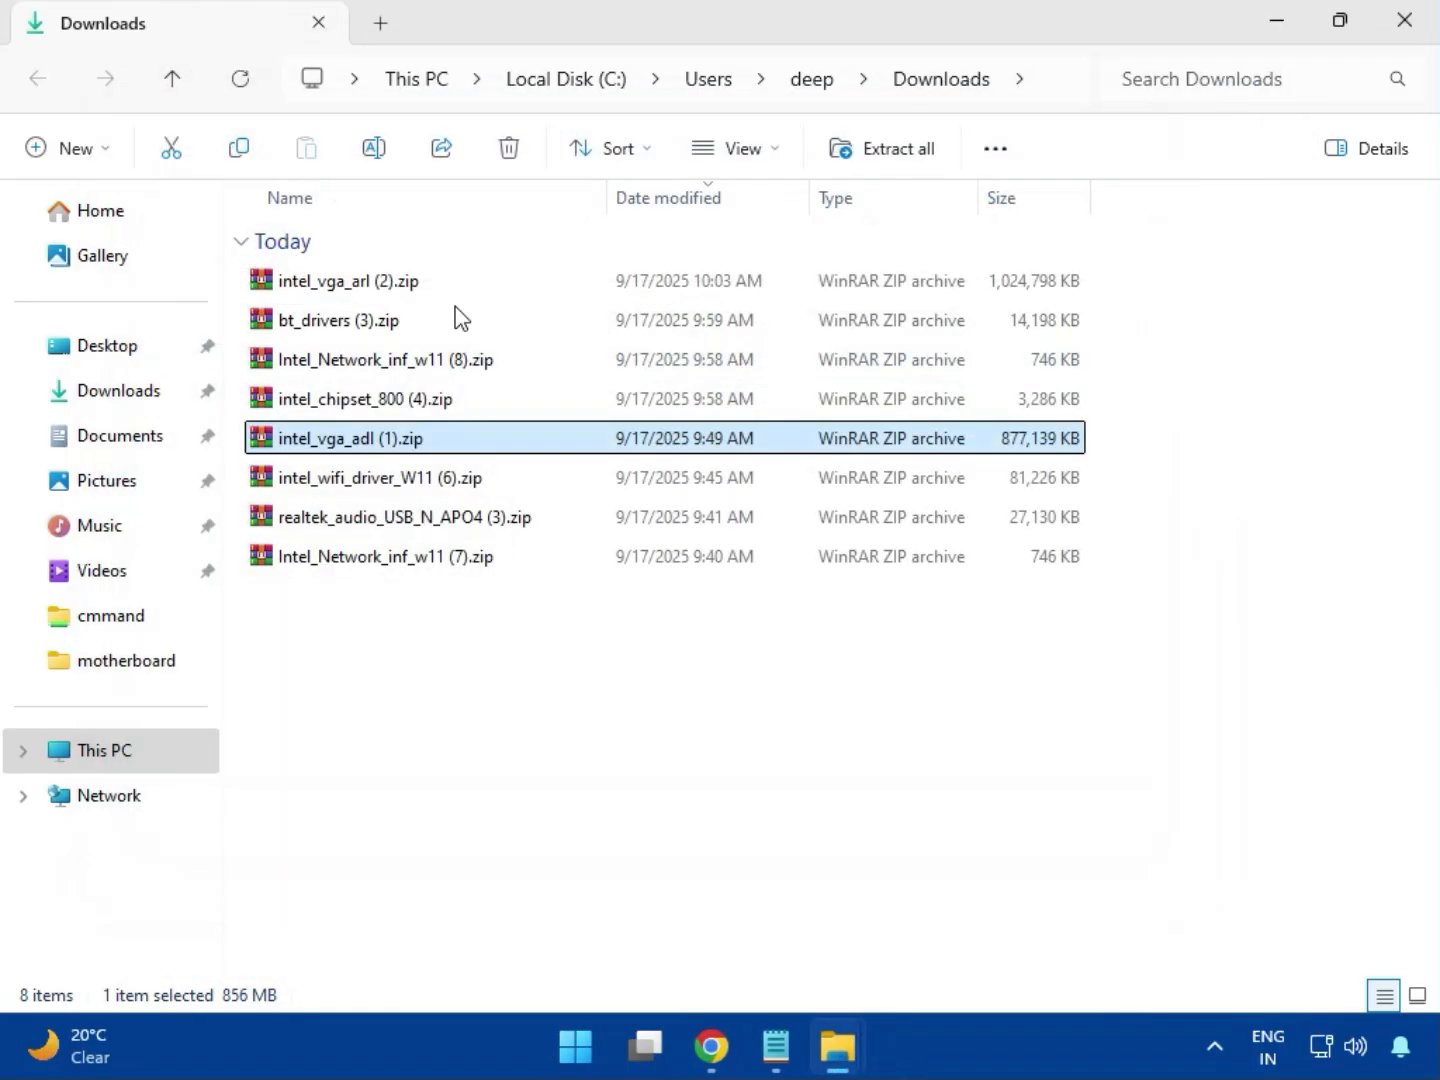
# Step: Open intel_wifi_driver_W11 (6).zip, dismiss the WinRAR license reminder and enter the Intel WIFI Driver_23.40.0.4 folder
pyautogui.click(369, 481)
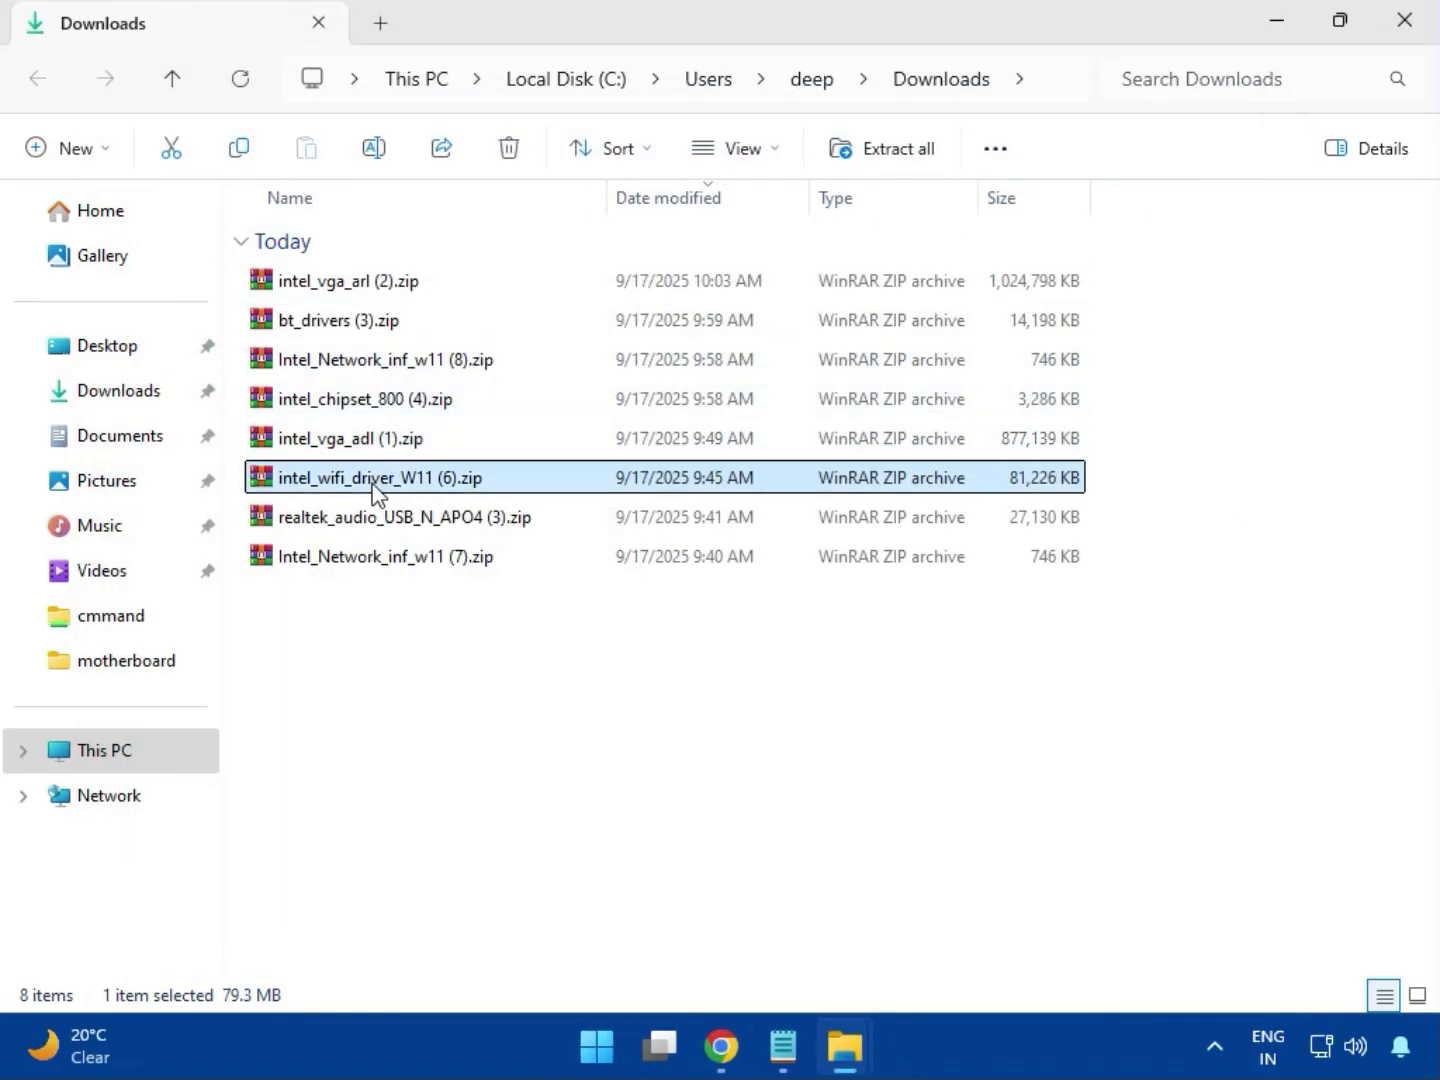
pyautogui.doubleClick(369, 485)
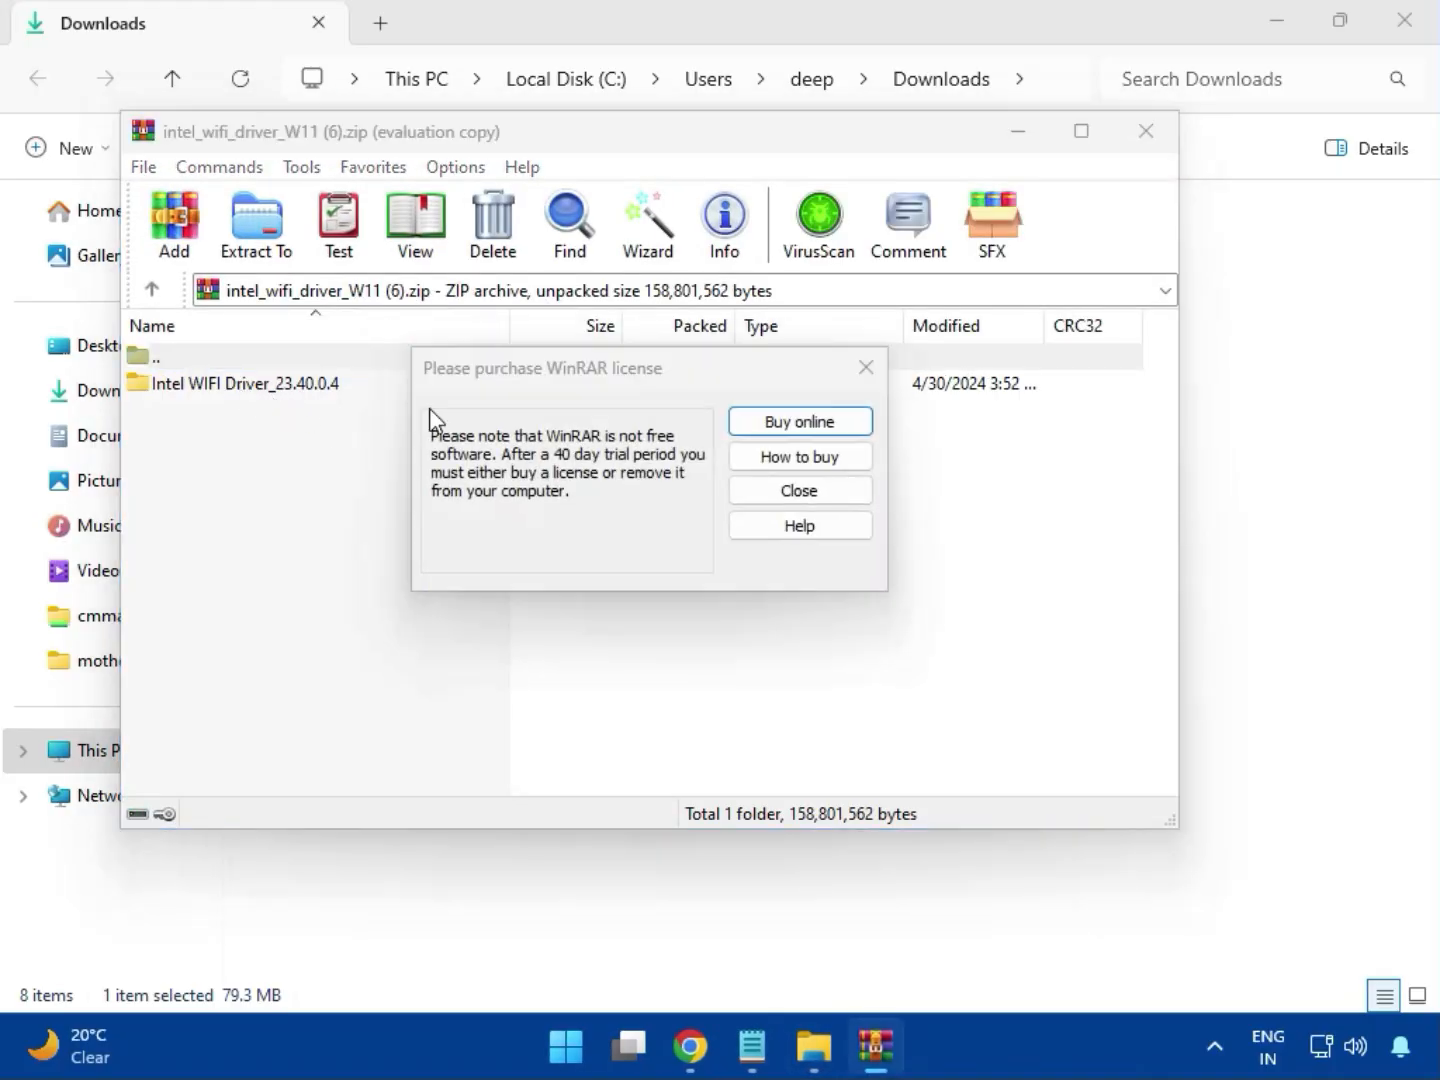
pyautogui.click(862, 368)
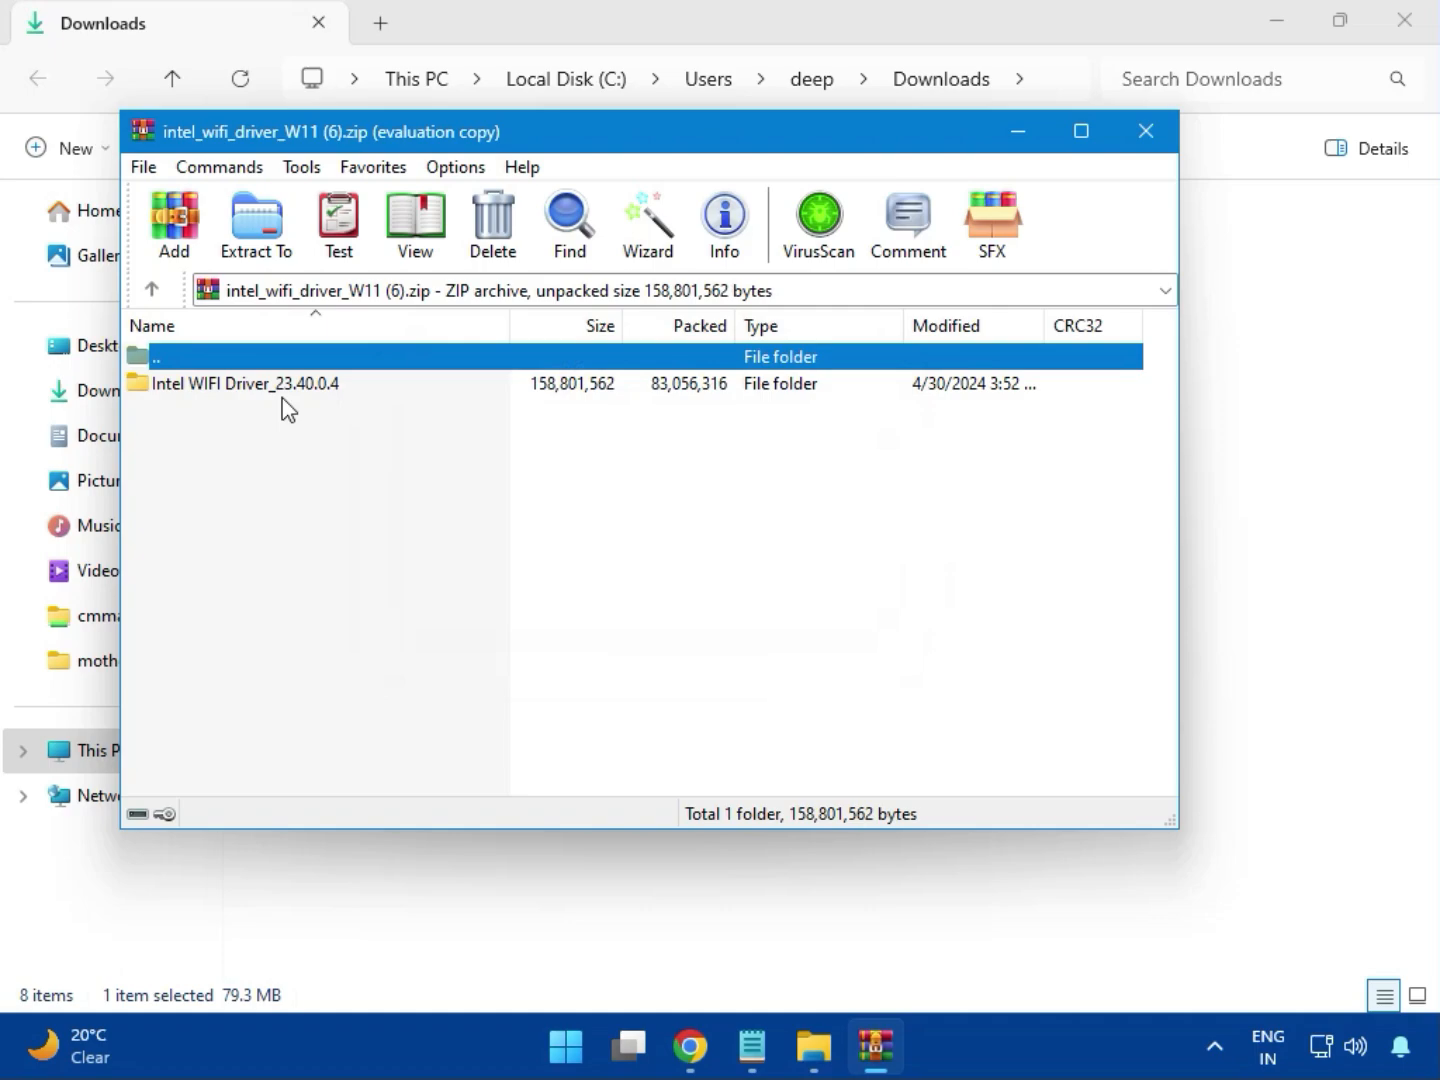
pyautogui.doubleClick(230, 382)
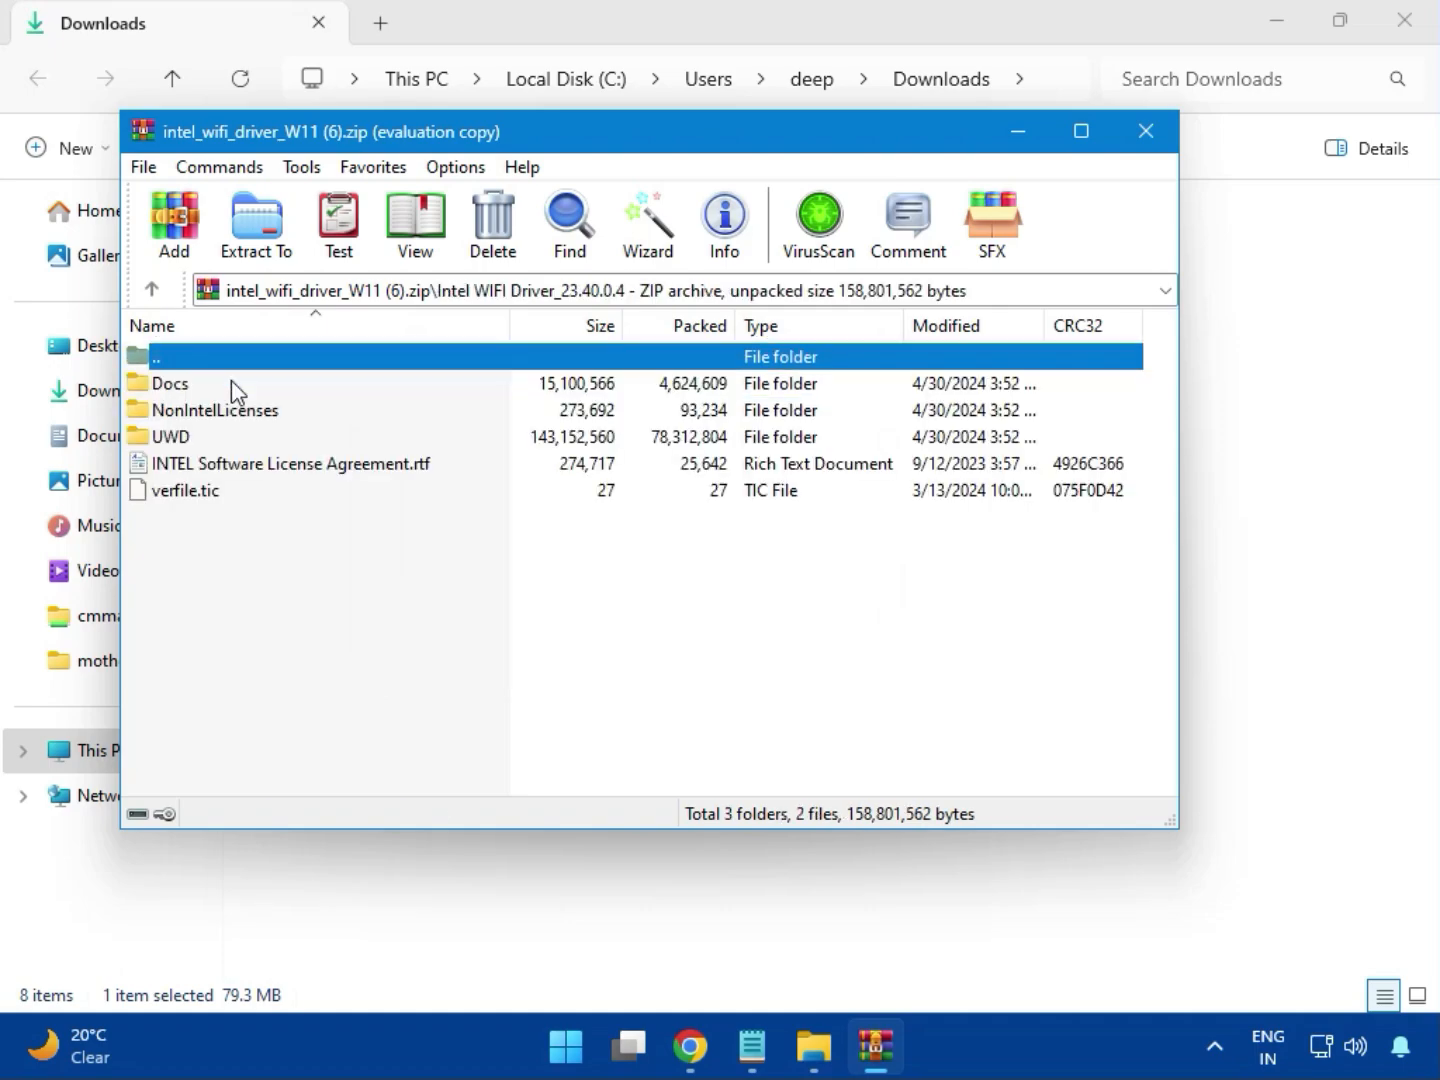
# Step: Go into the UWD\Win64 folder of the WiFi driver archive and look through its Drivers folder
pyautogui.click(194, 437)
pyautogui.doubleClick(193, 437)
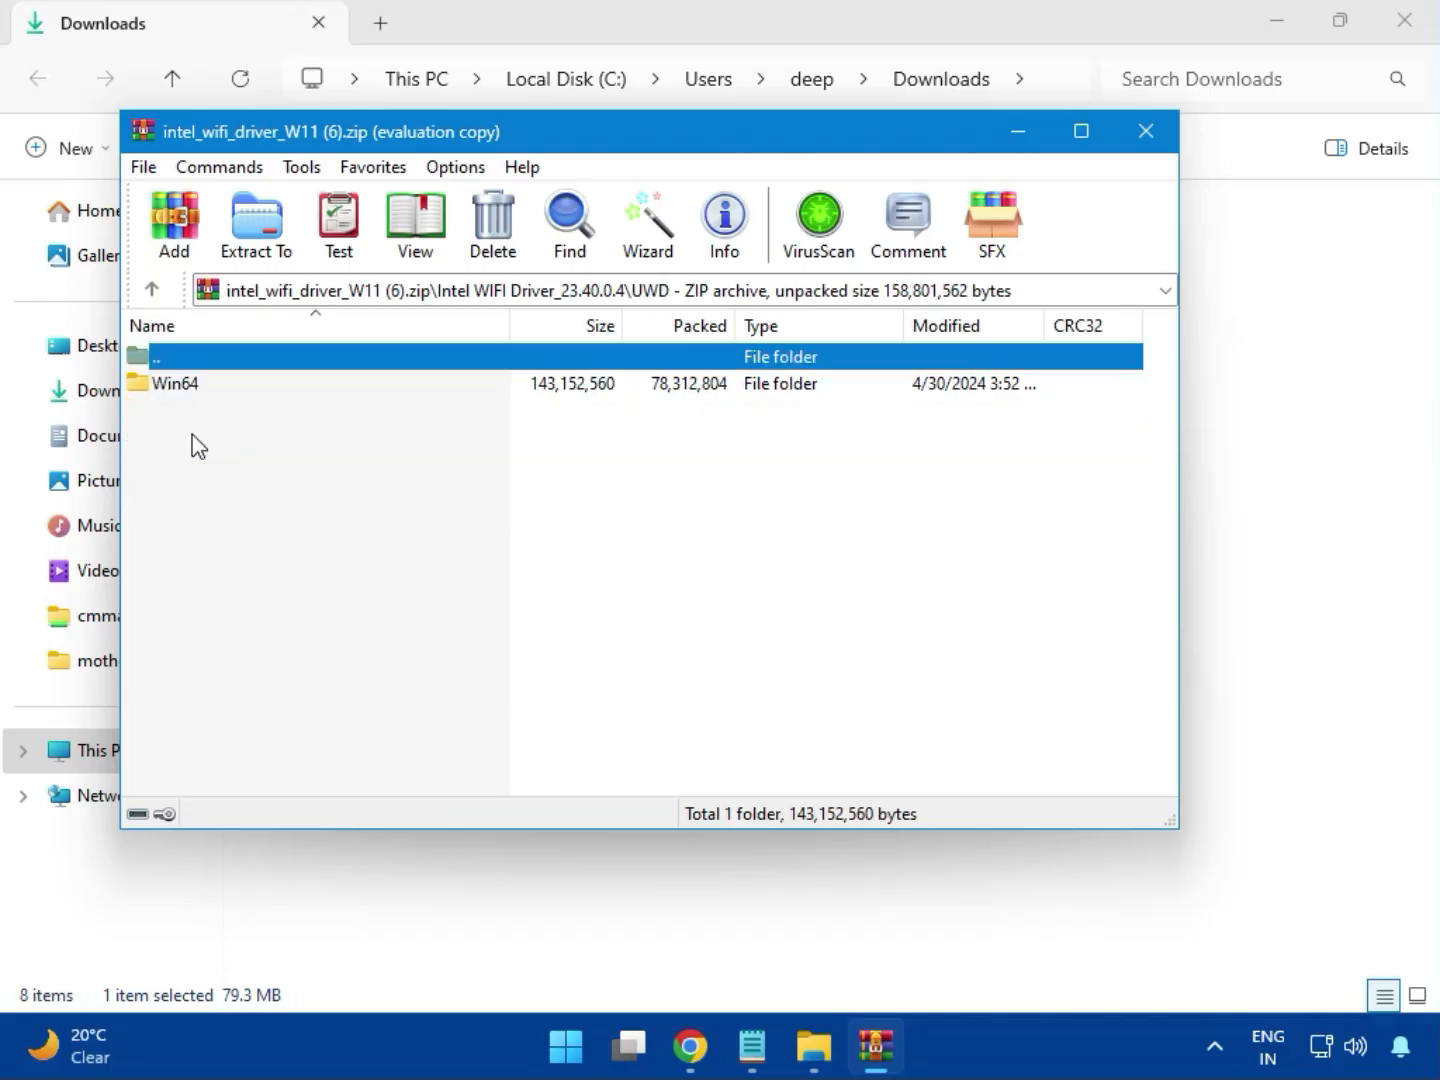
pyautogui.doubleClick(192, 387)
pyautogui.doubleClick(196, 391)
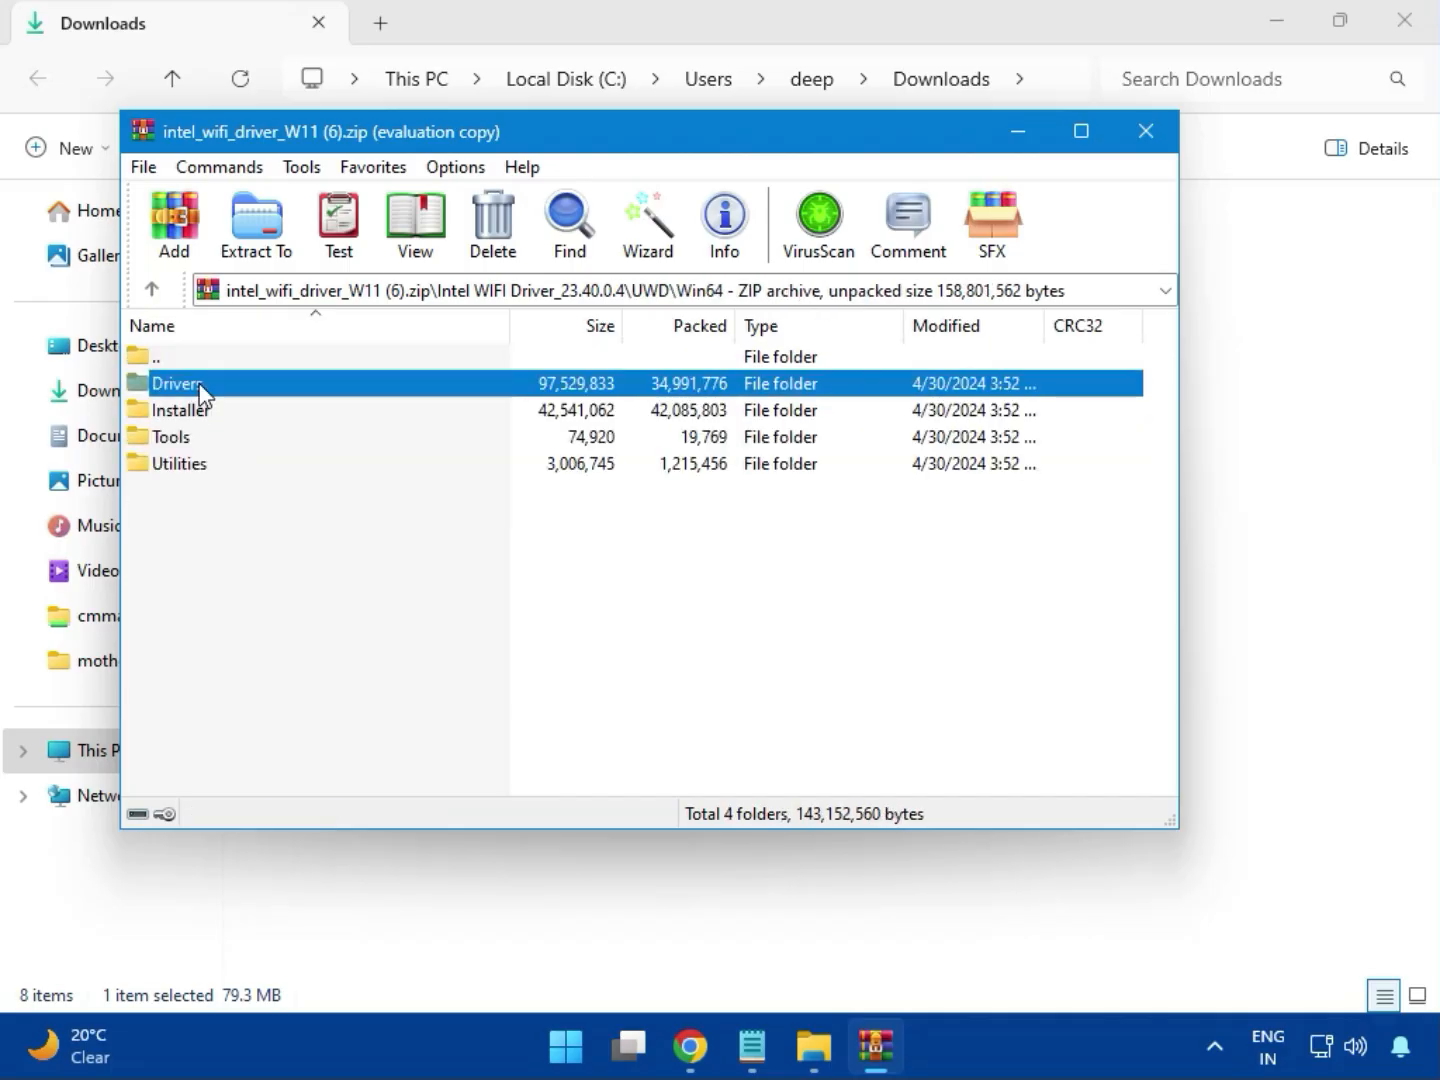
pyautogui.scroll(-2, 262, 594)
pyautogui.scroll(-1, 262, 594)
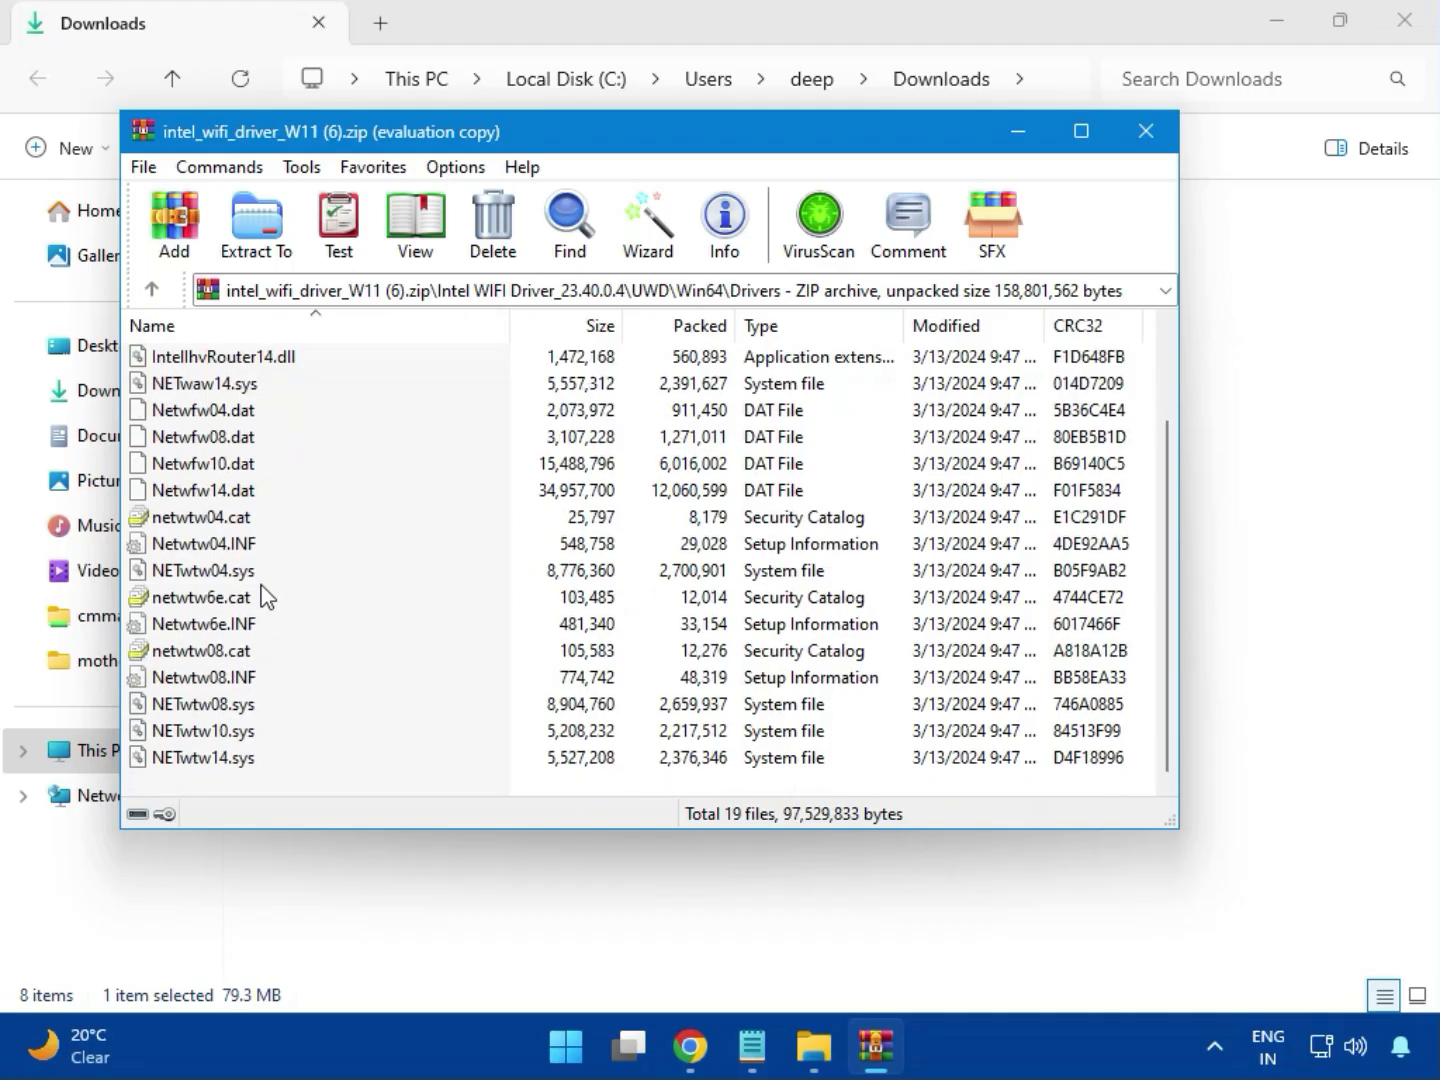
pyautogui.scroll(2, 252, 661)
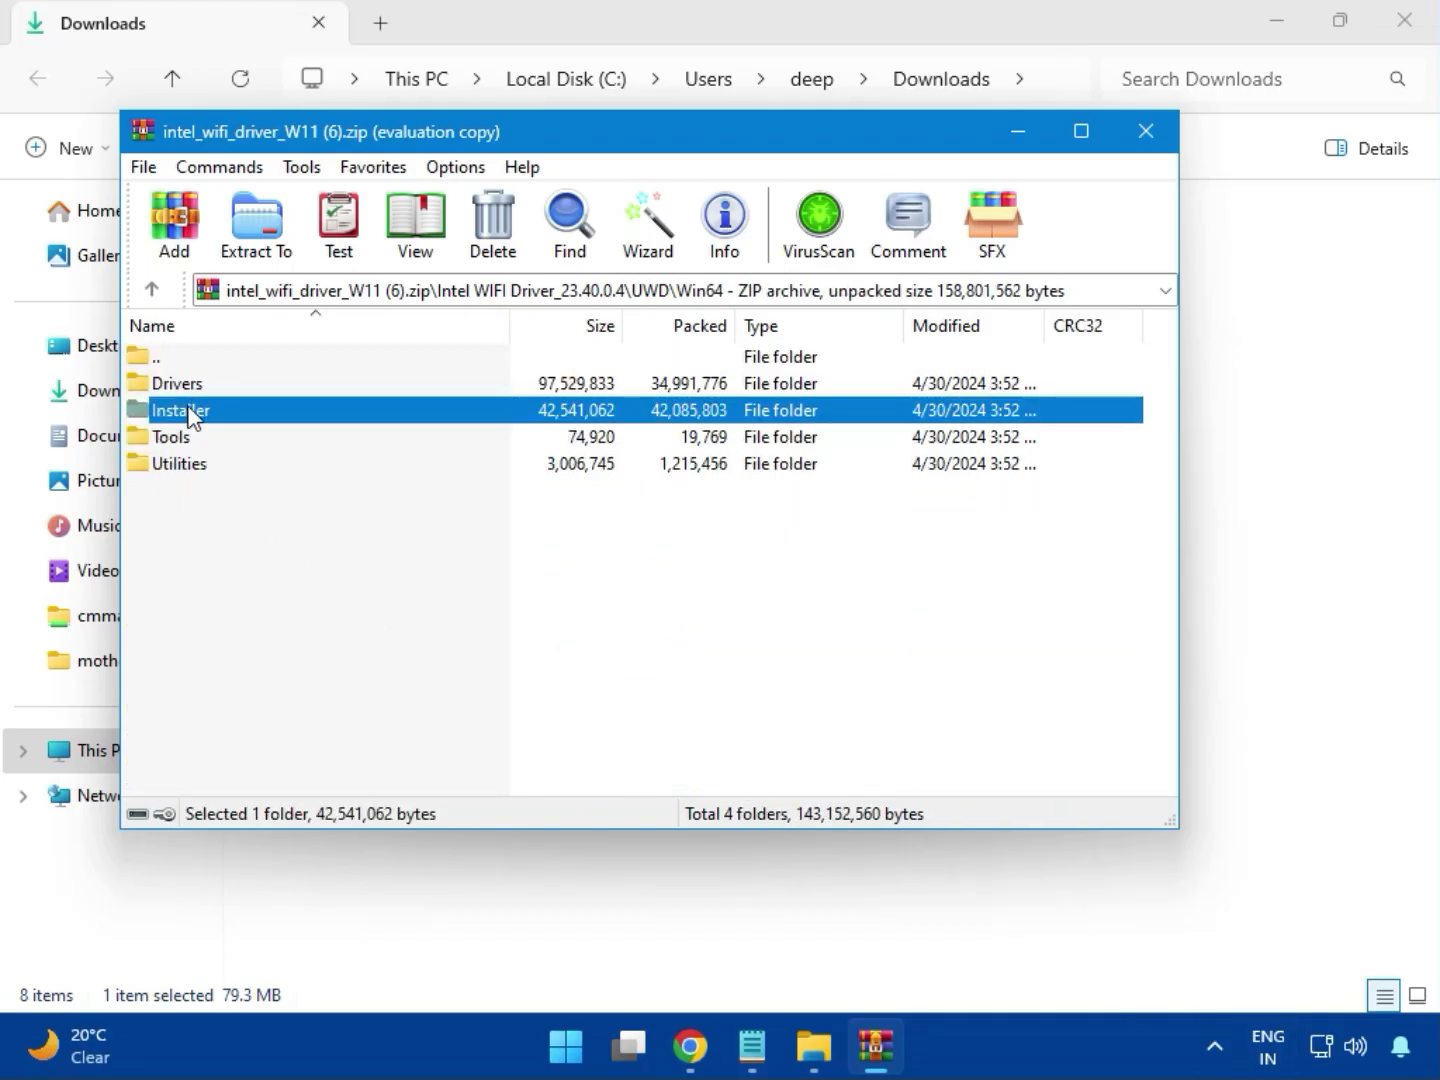
# Step: Open the Installer folder in UWD\Win64 and launch WirelessSetup.exe
pyautogui.doubleClick(205, 419)
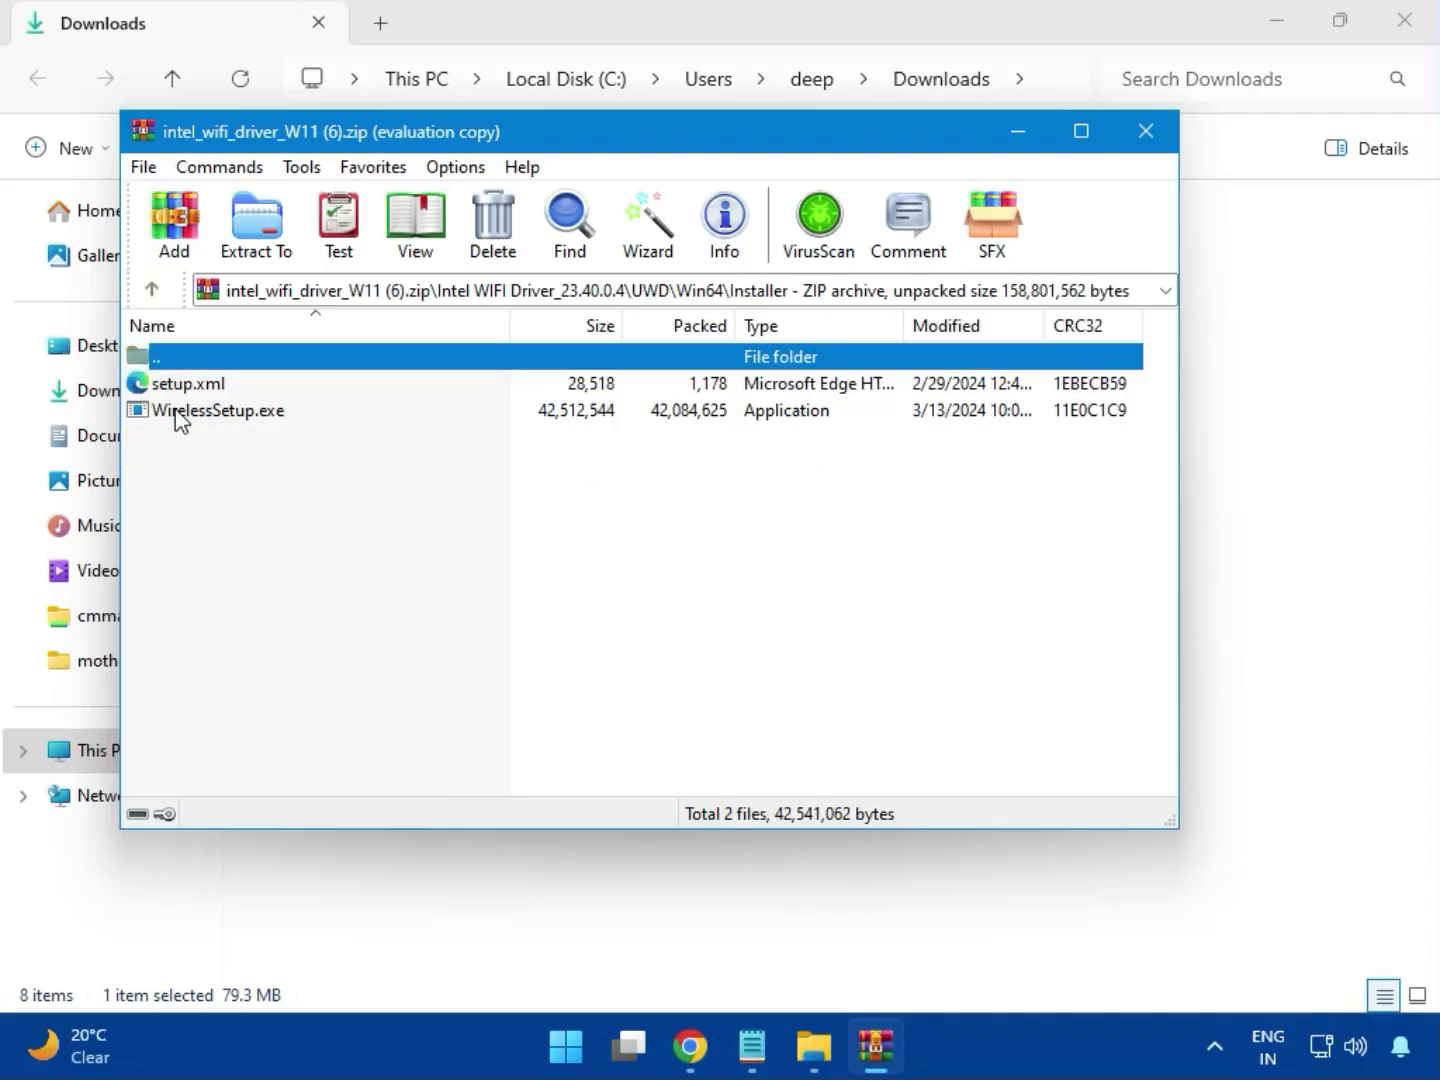
pyautogui.click(180, 413)
pyautogui.doubleClick(229, 419)
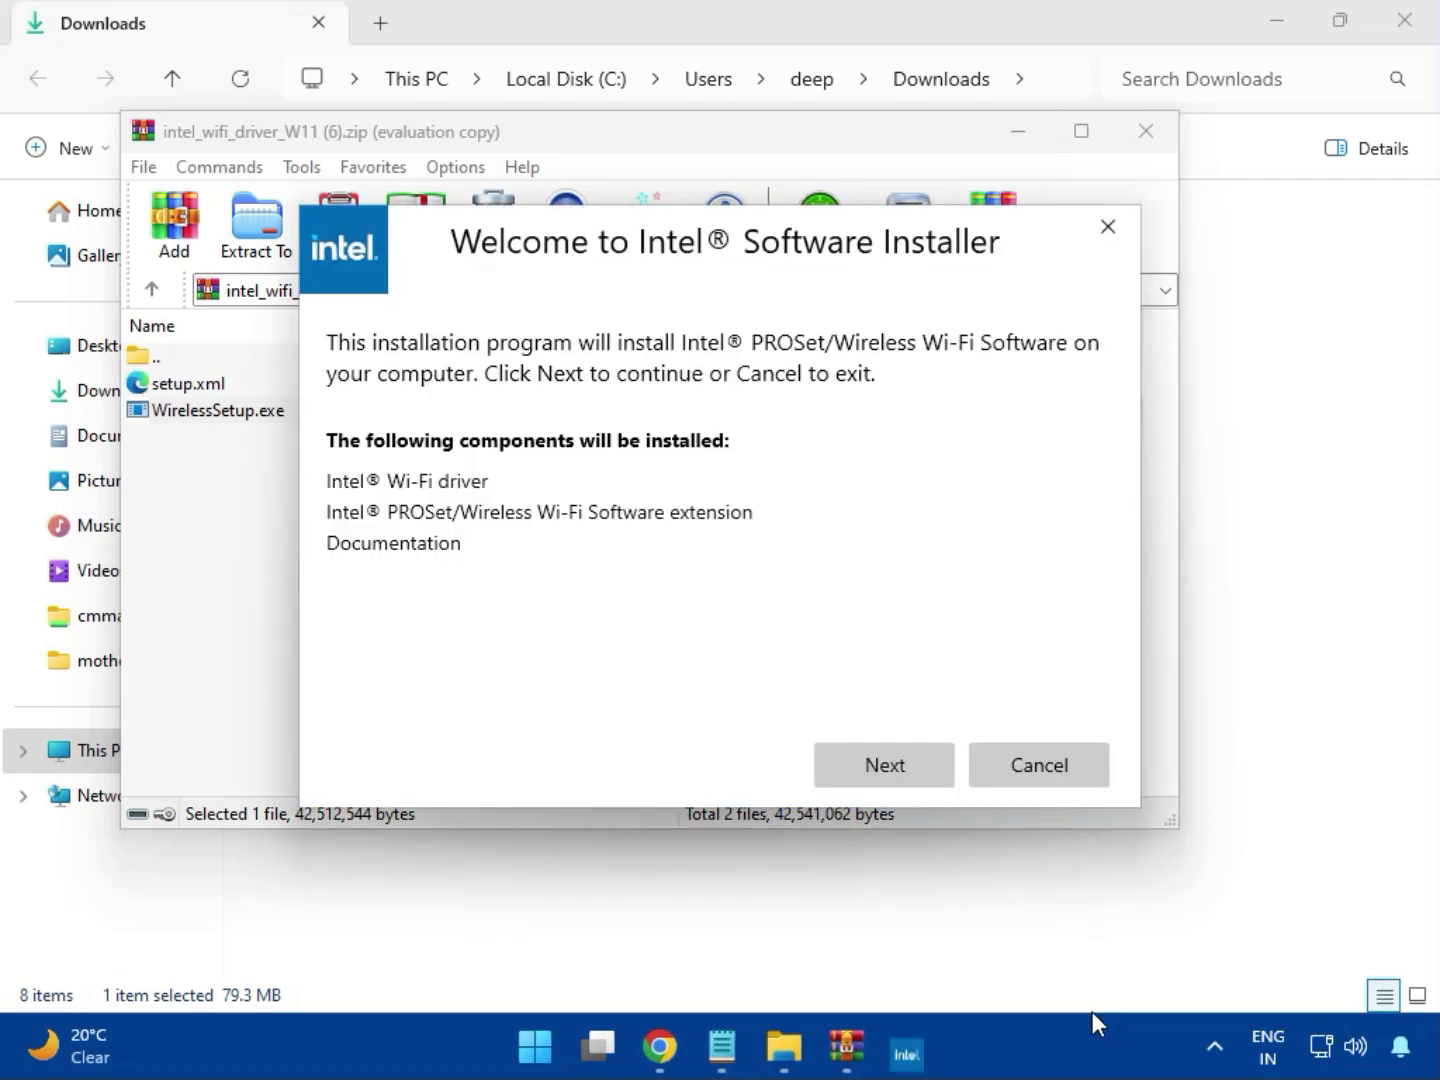
# Step: Install the Intel PROSet/Wireless Wi-Fi Software, accepting the license terms and allowing device changes, and close the installer and archive
pyautogui.click(881, 753)
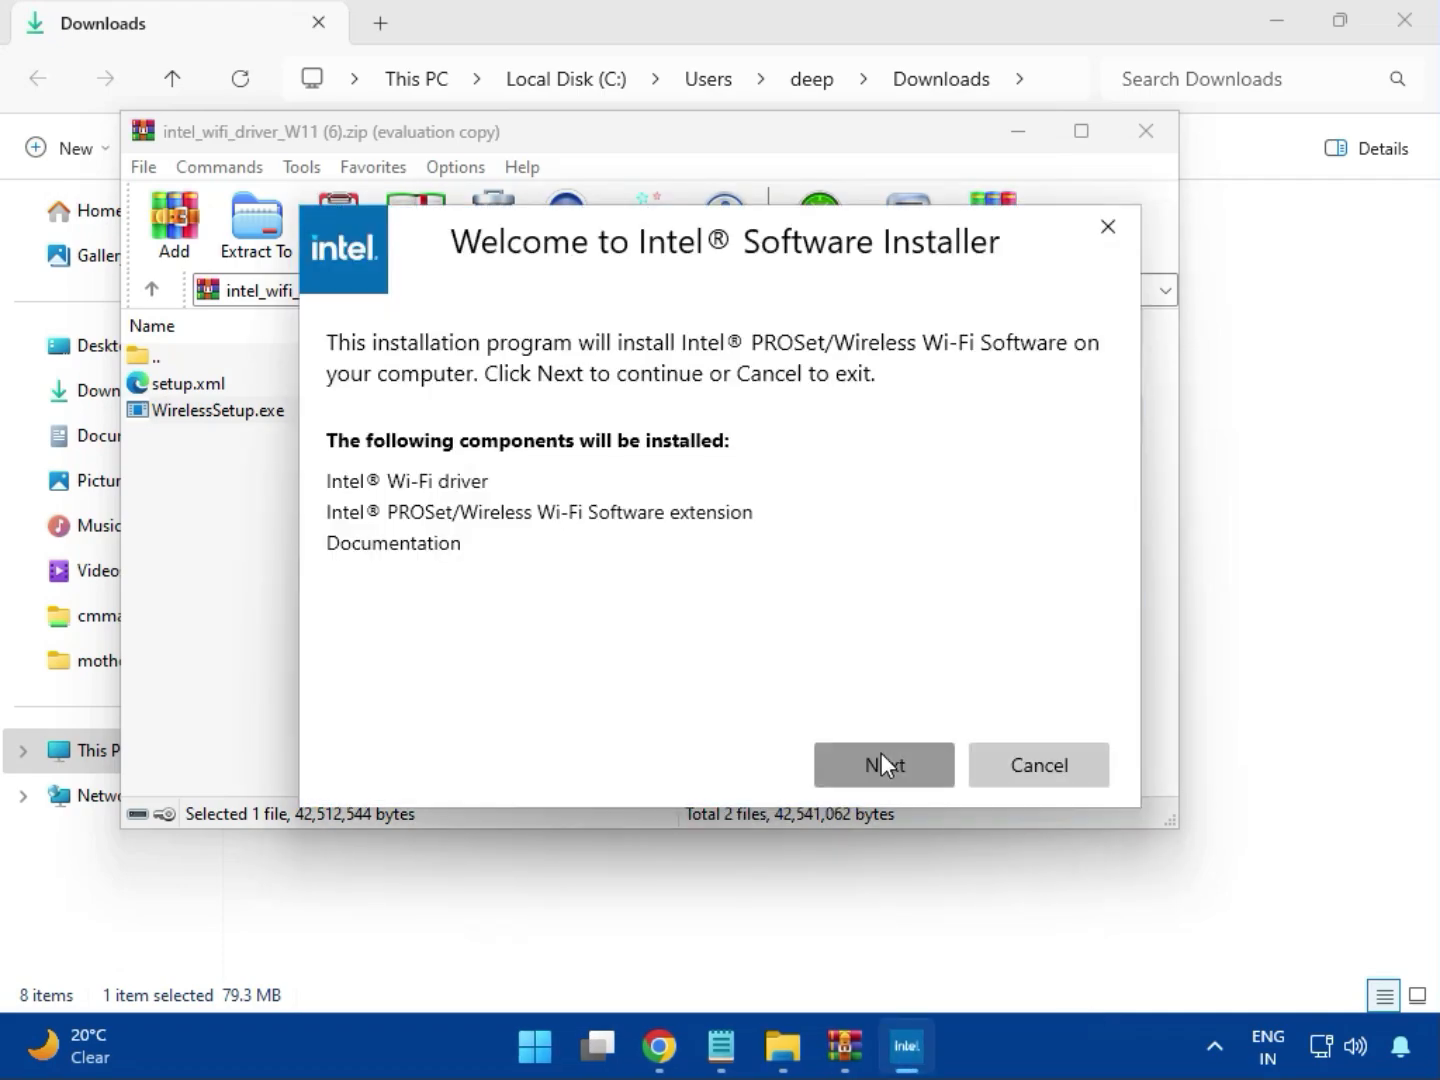
pyautogui.click(630, 707)
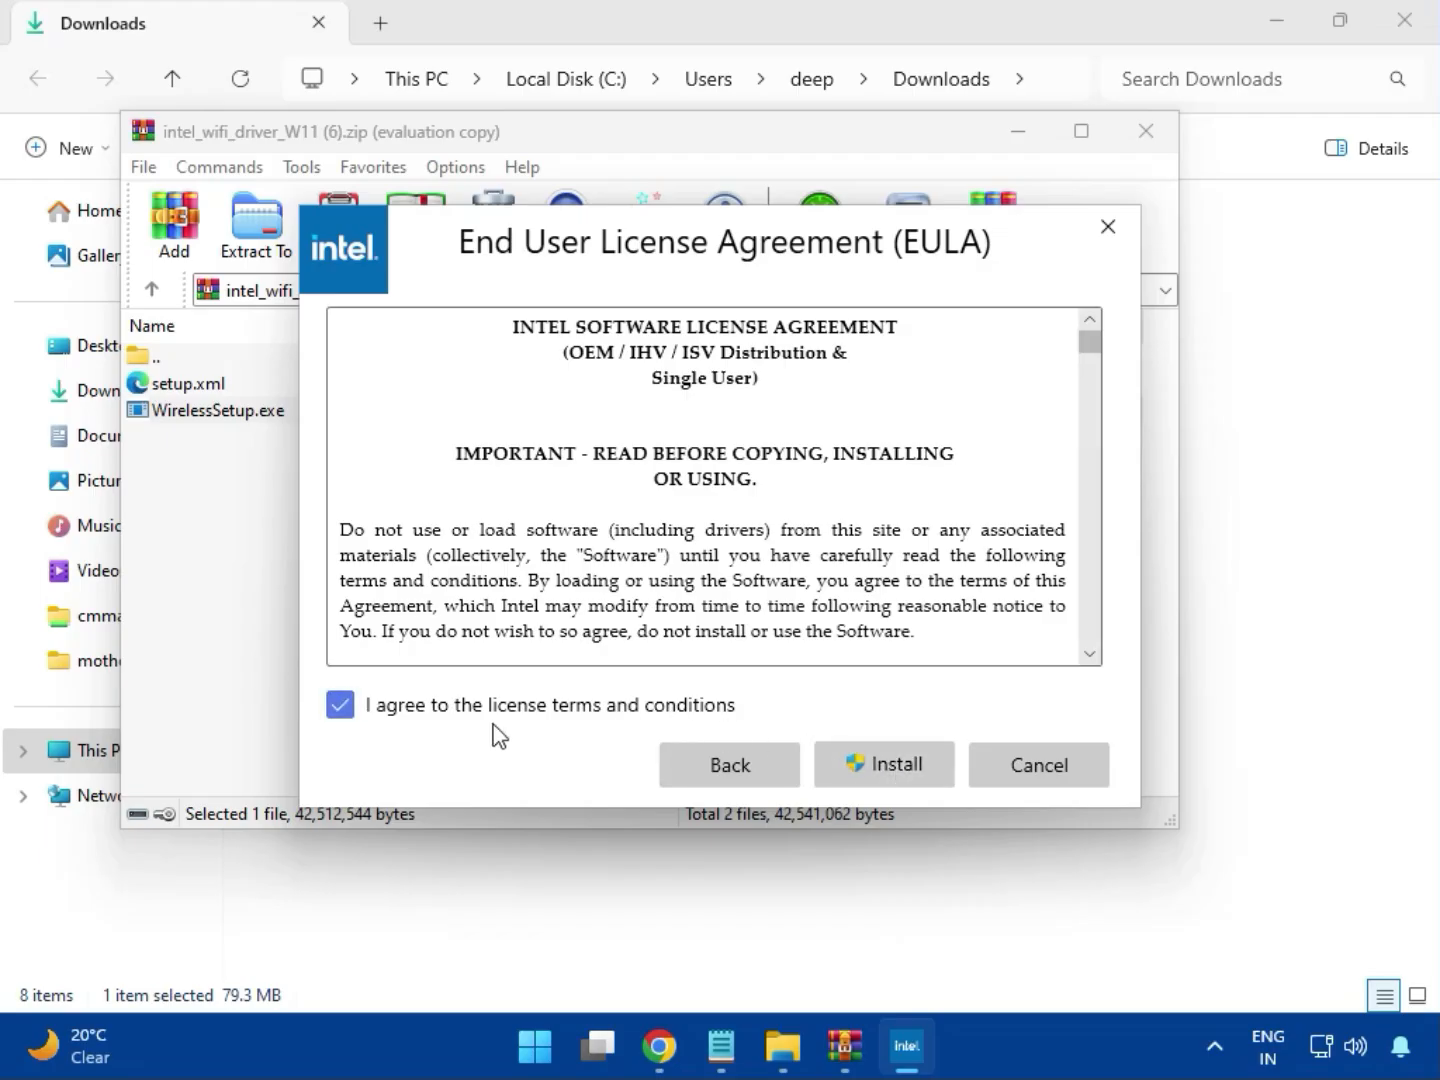
pyautogui.click(899, 771)
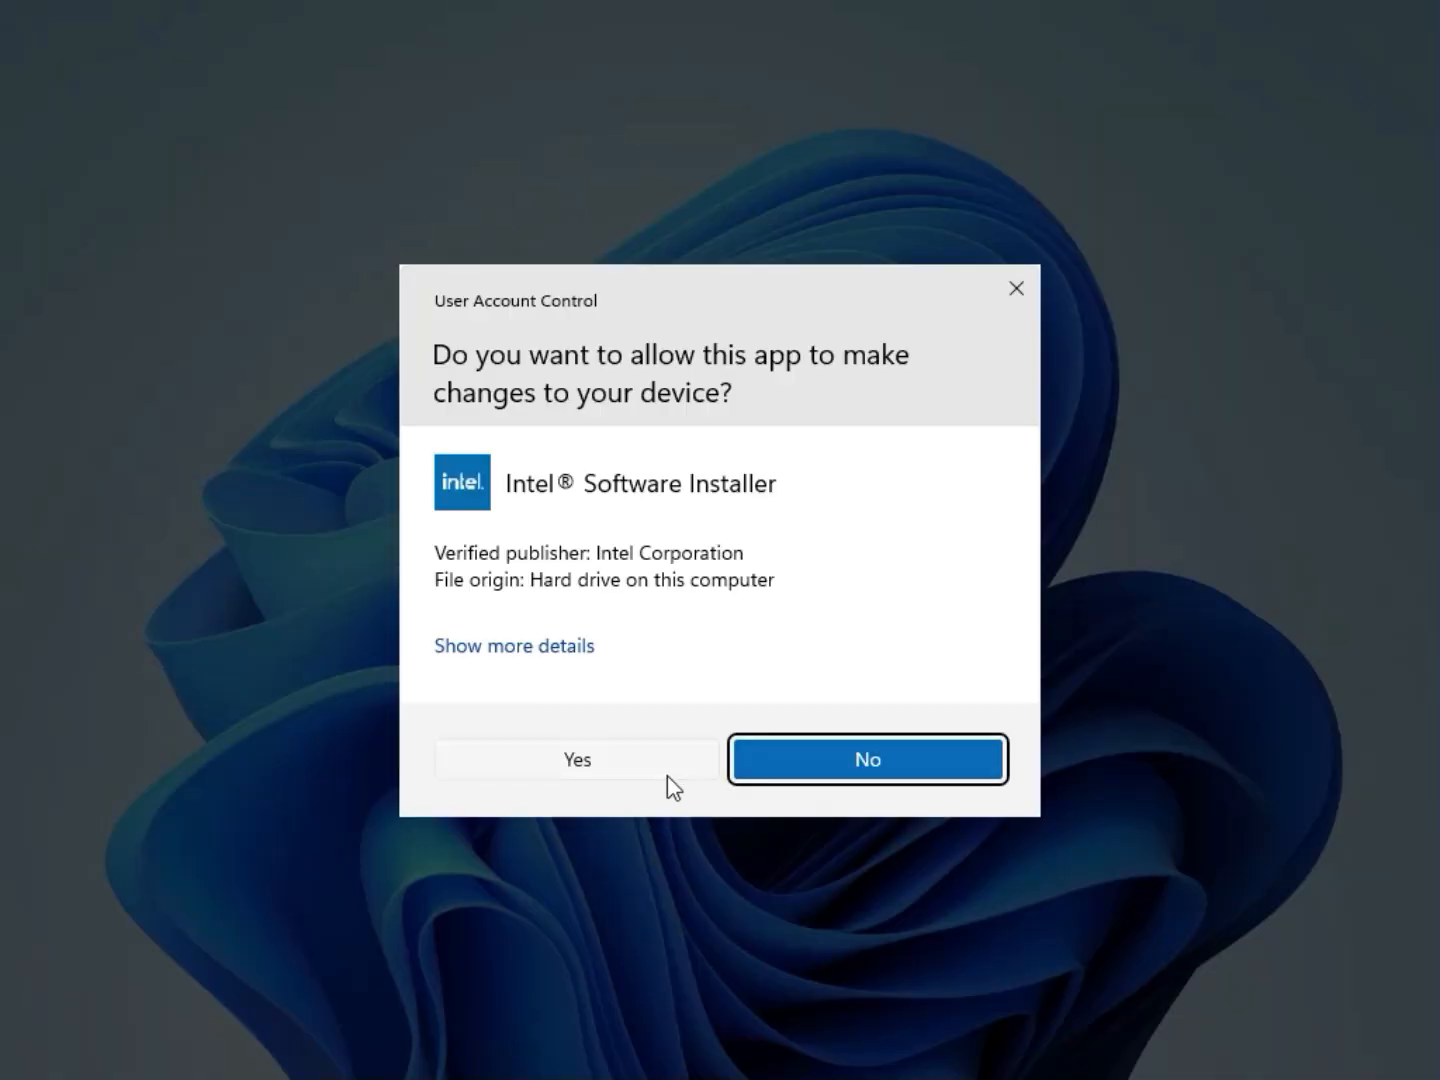
pyautogui.click(667, 778)
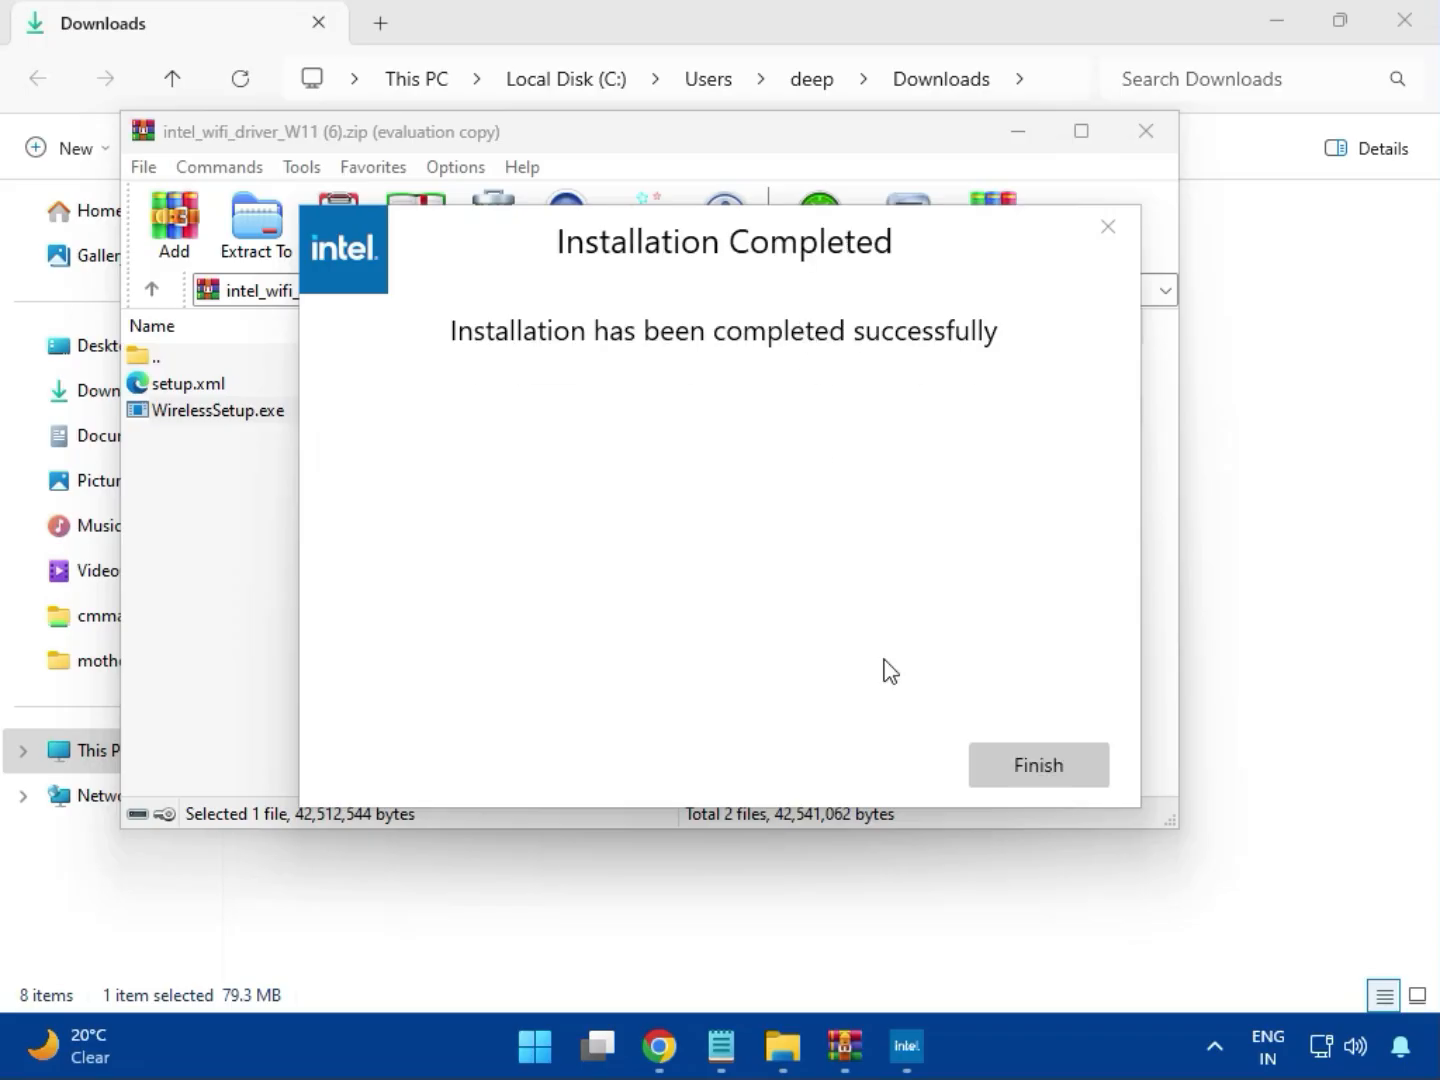
pyautogui.click(1031, 763)
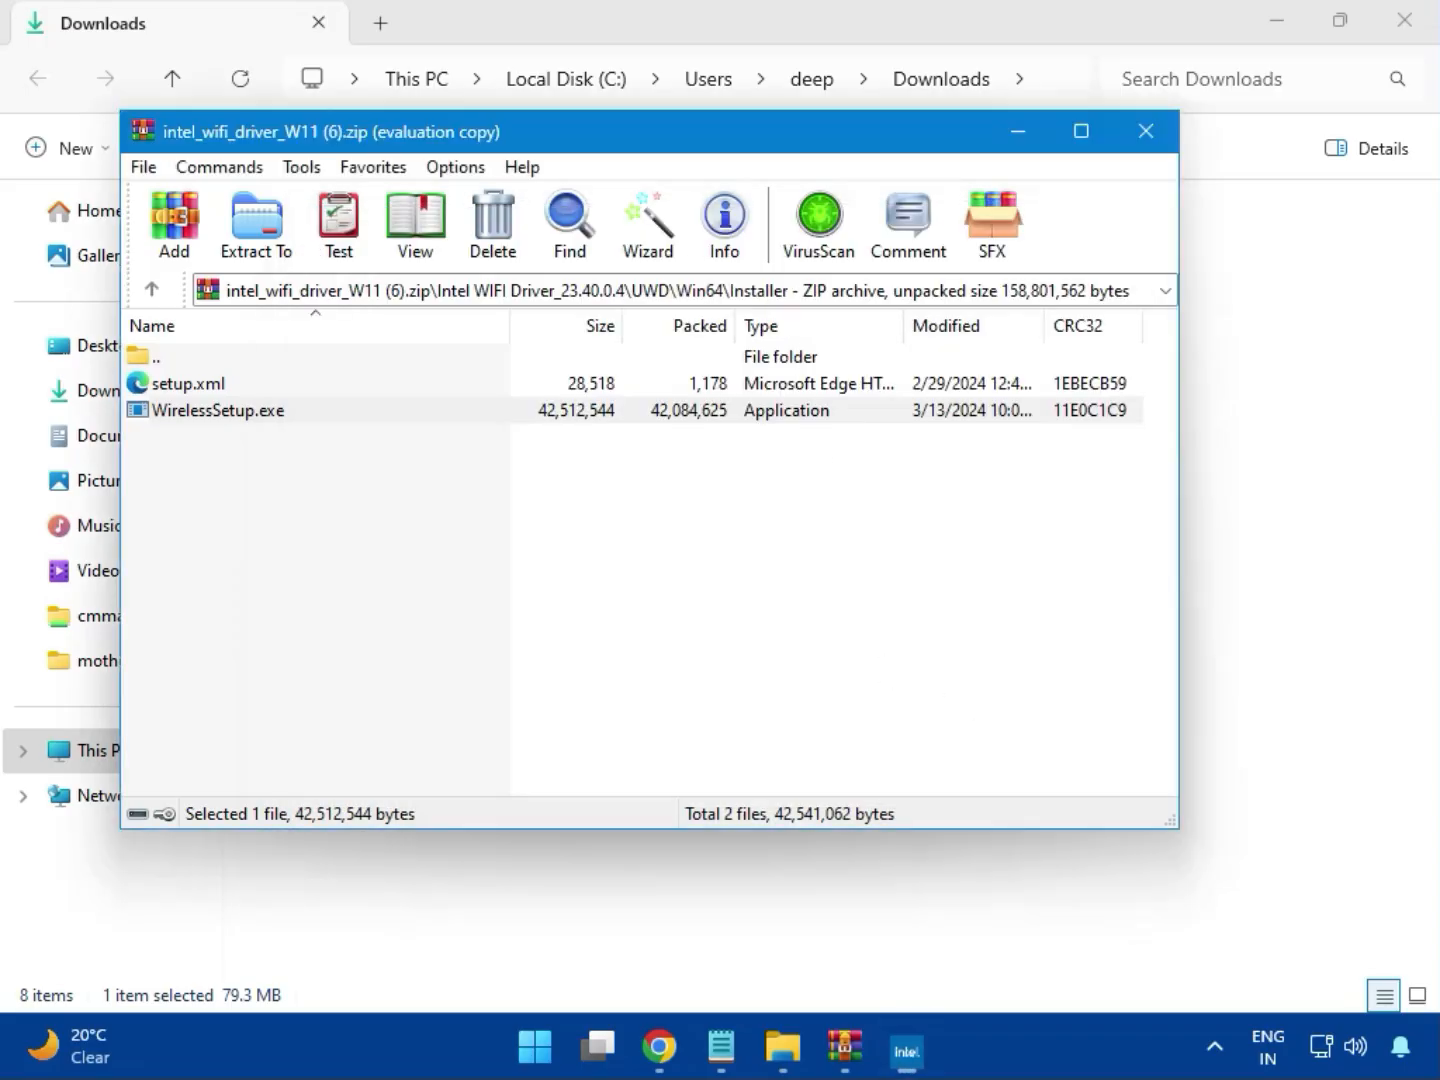
pyautogui.click(1147, 138)
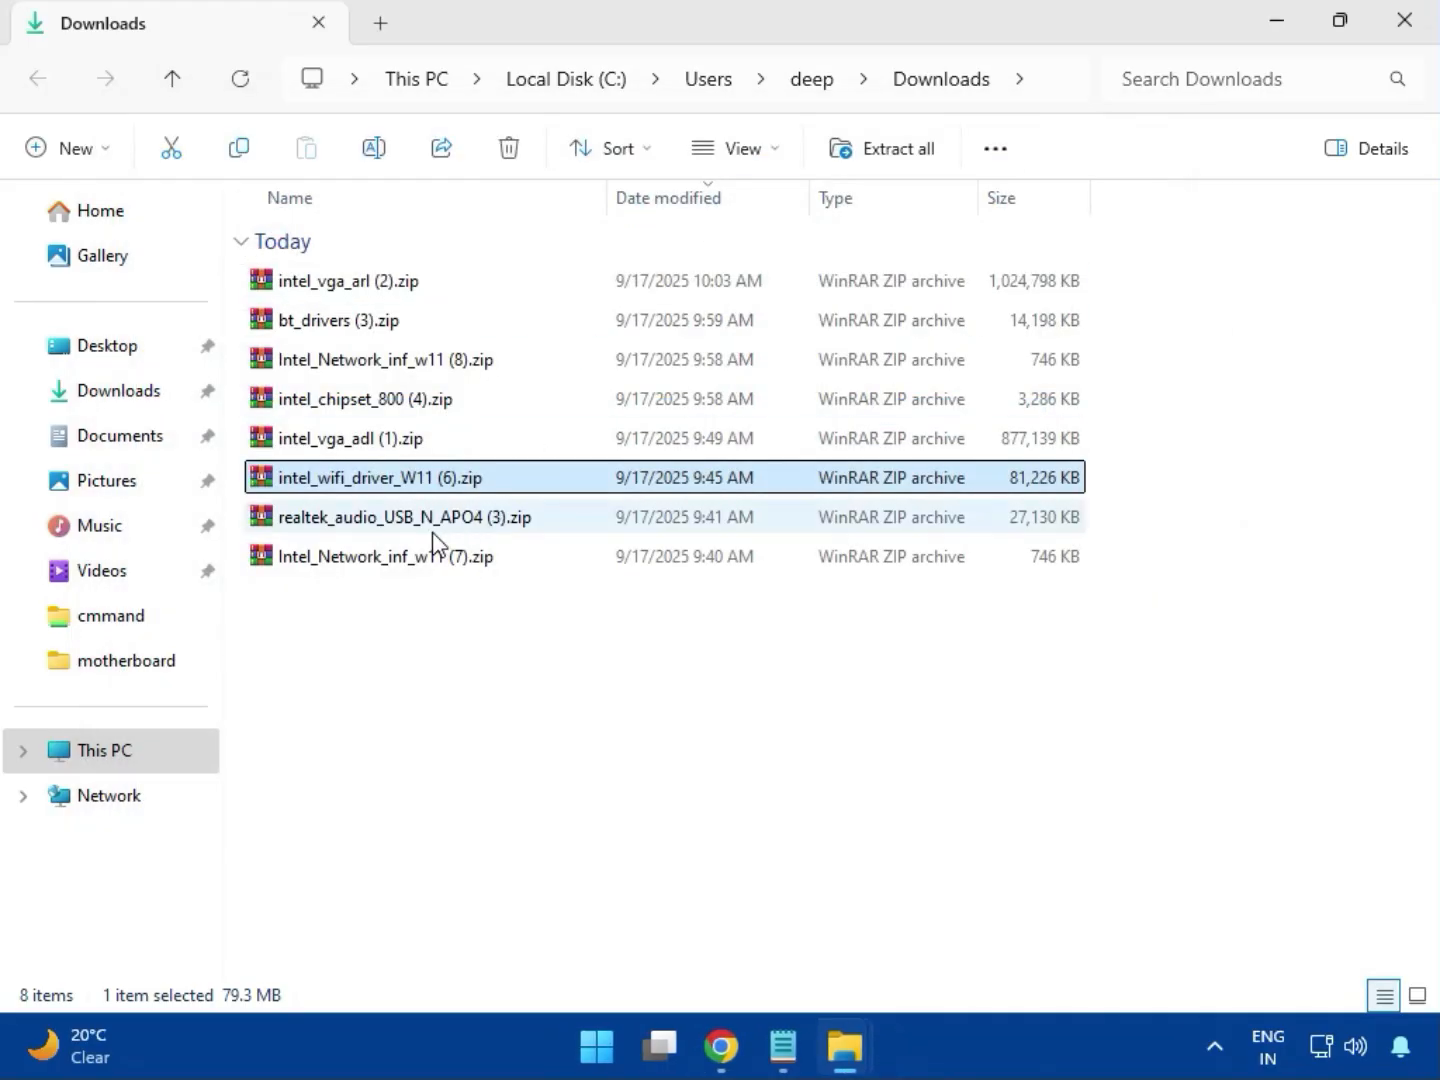
# Step: Open realtek_audio_USB_N_APO4 (3).zip, dismiss the WinRAR license reminder, and run MSI_Launcher.exe from the Realtek USB Universal Driver folder, allowing device changes
pyautogui.doubleClick(437, 538)
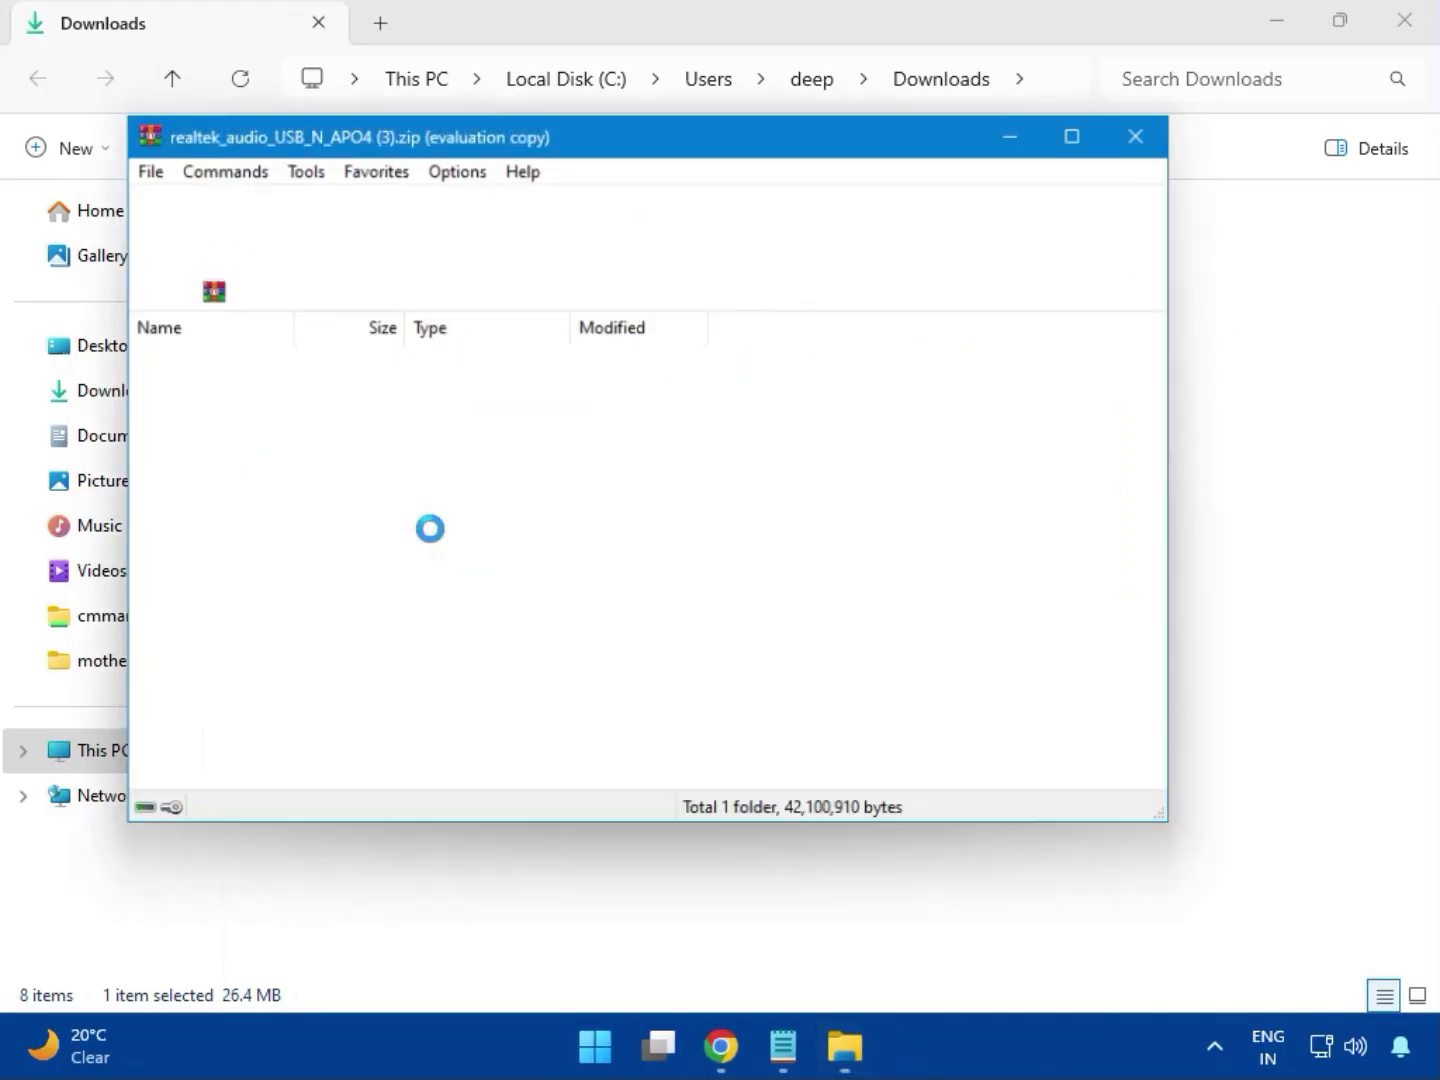
pyautogui.click(1240, 80)
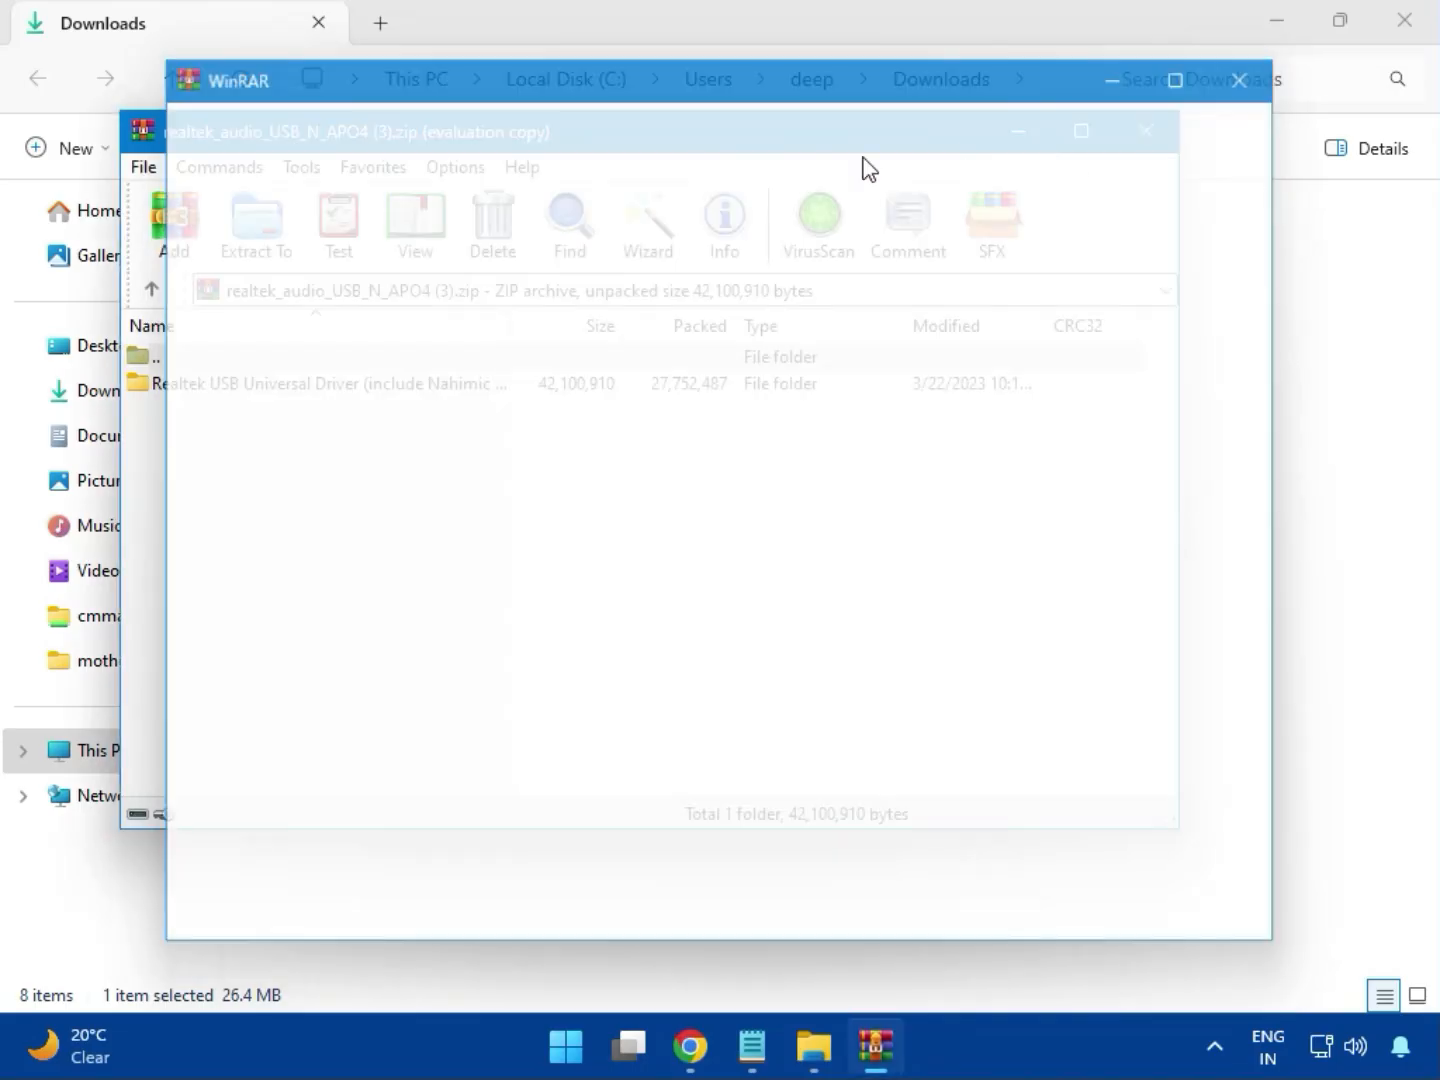
pyautogui.doubleClick(321, 388)
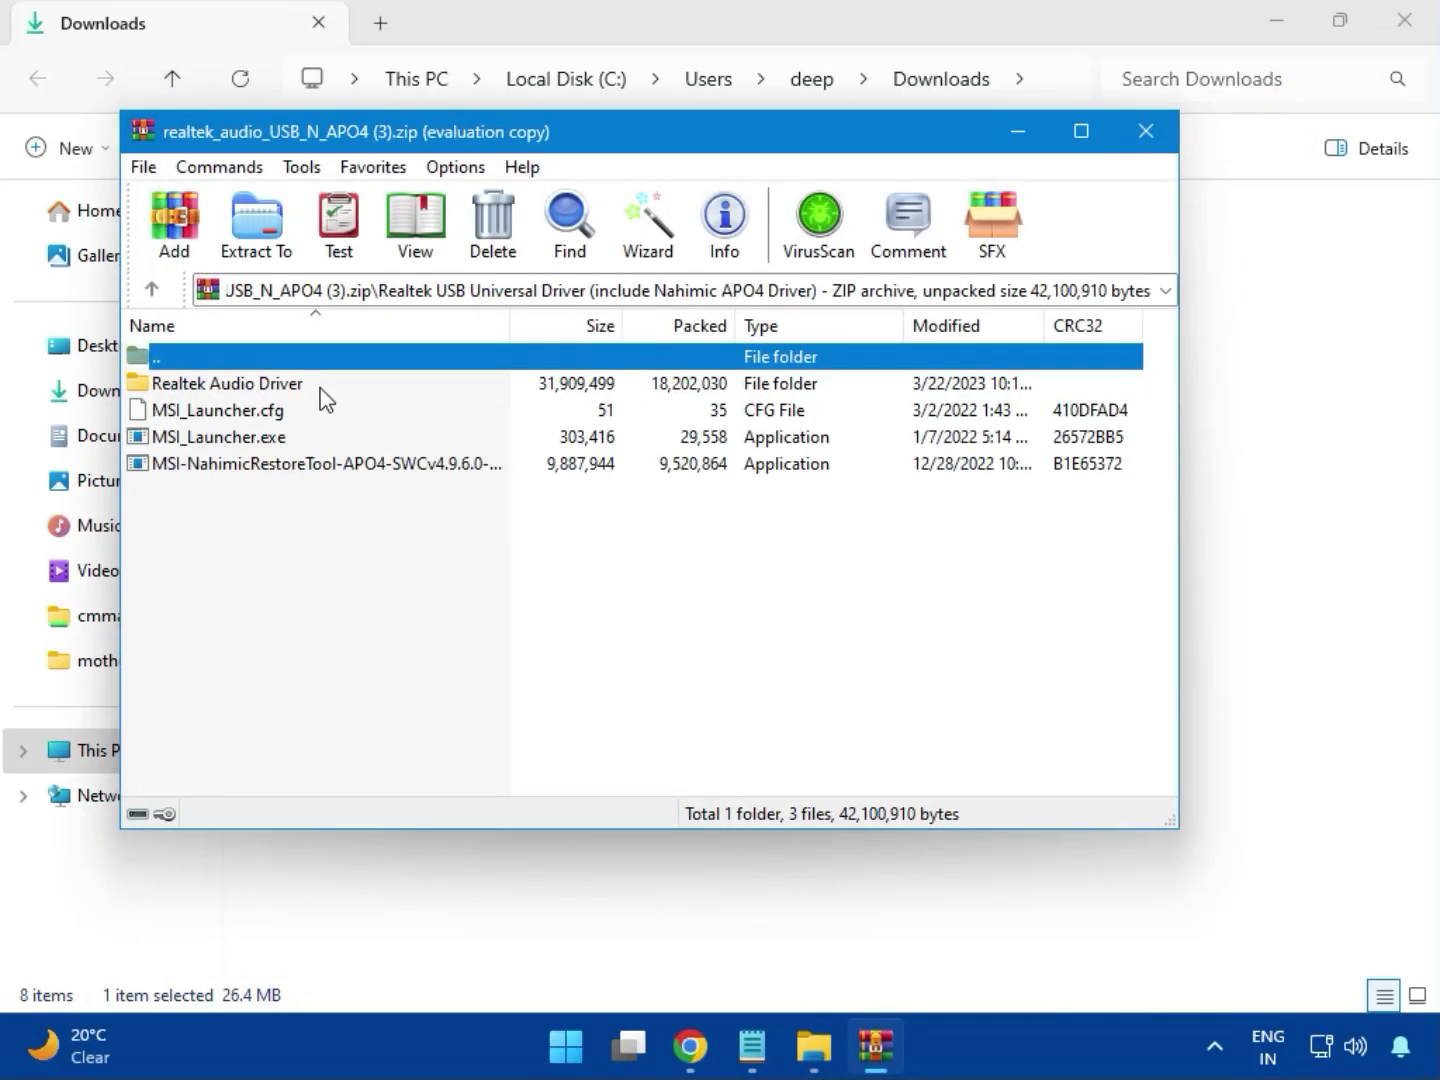
pyautogui.doubleClick(250, 440)
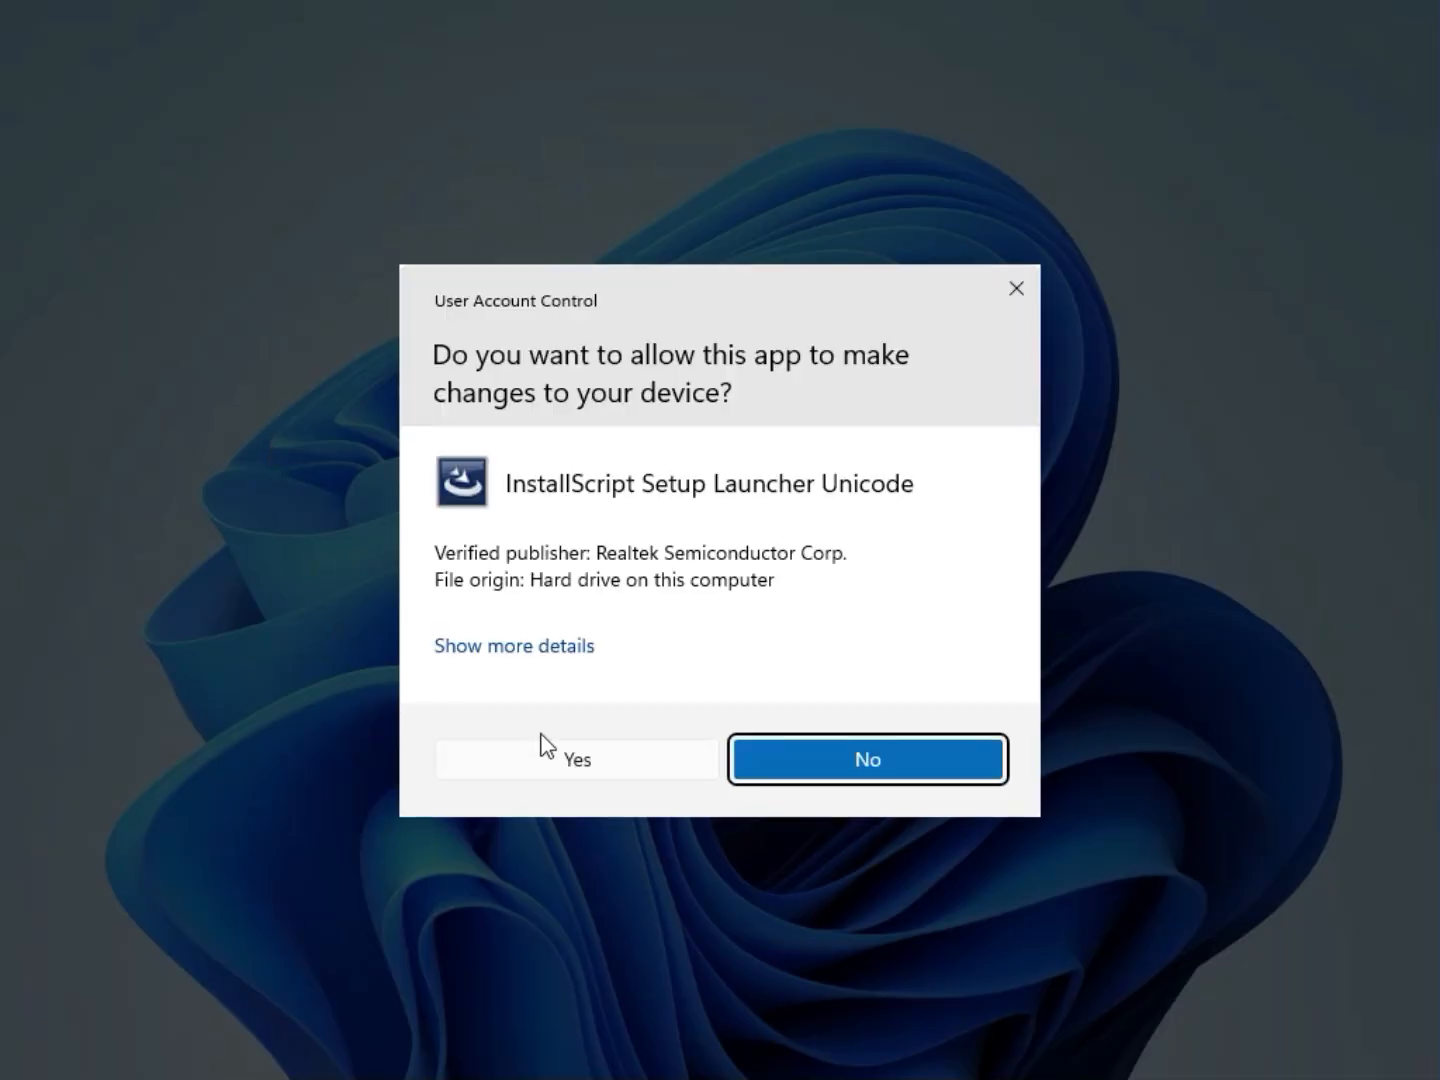
pyautogui.click(566, 762)
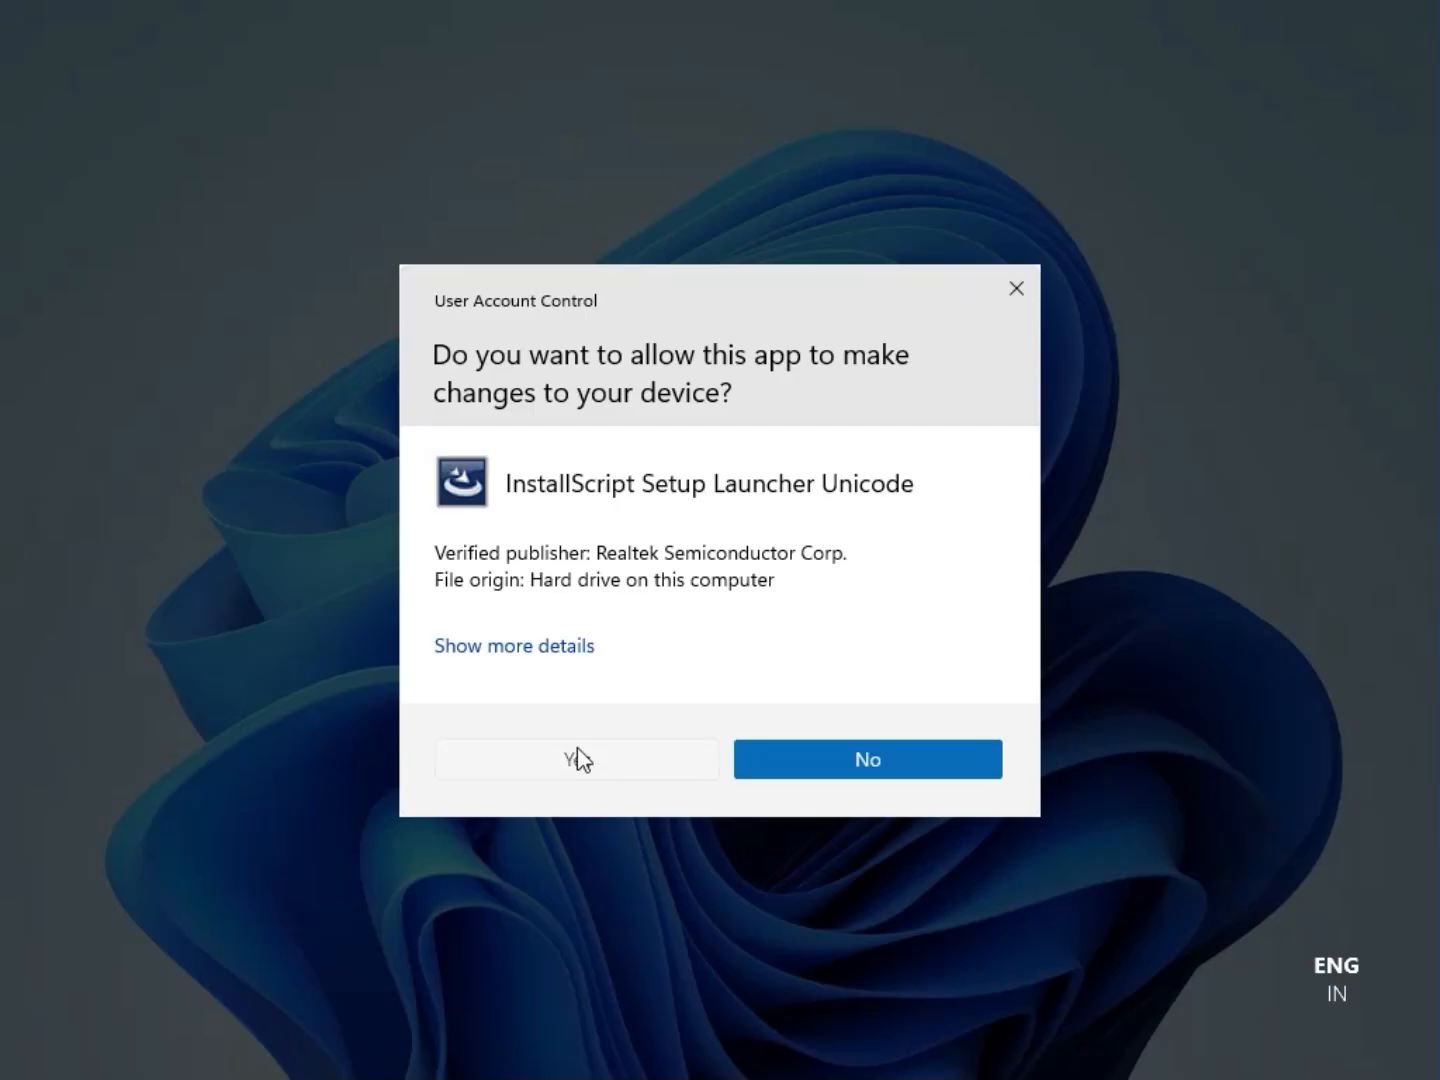
pyautogui.click(580, 759)
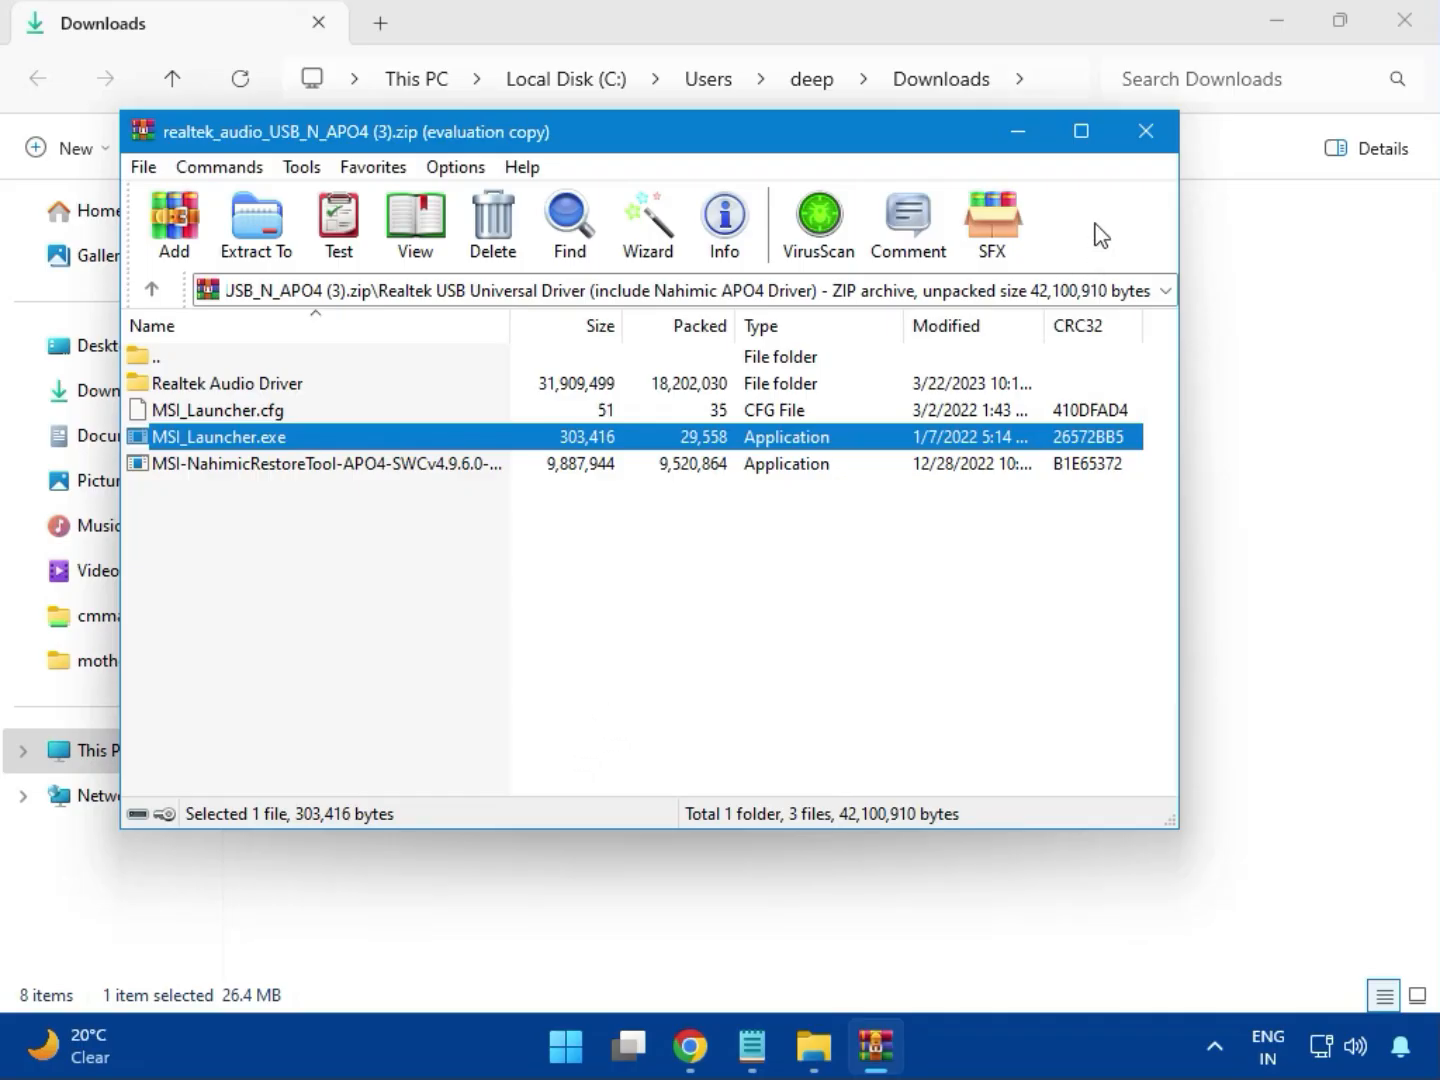
# Step: Close the Realtek audio archive and the Downloads folder window
pyautogui.click(1147, 140)
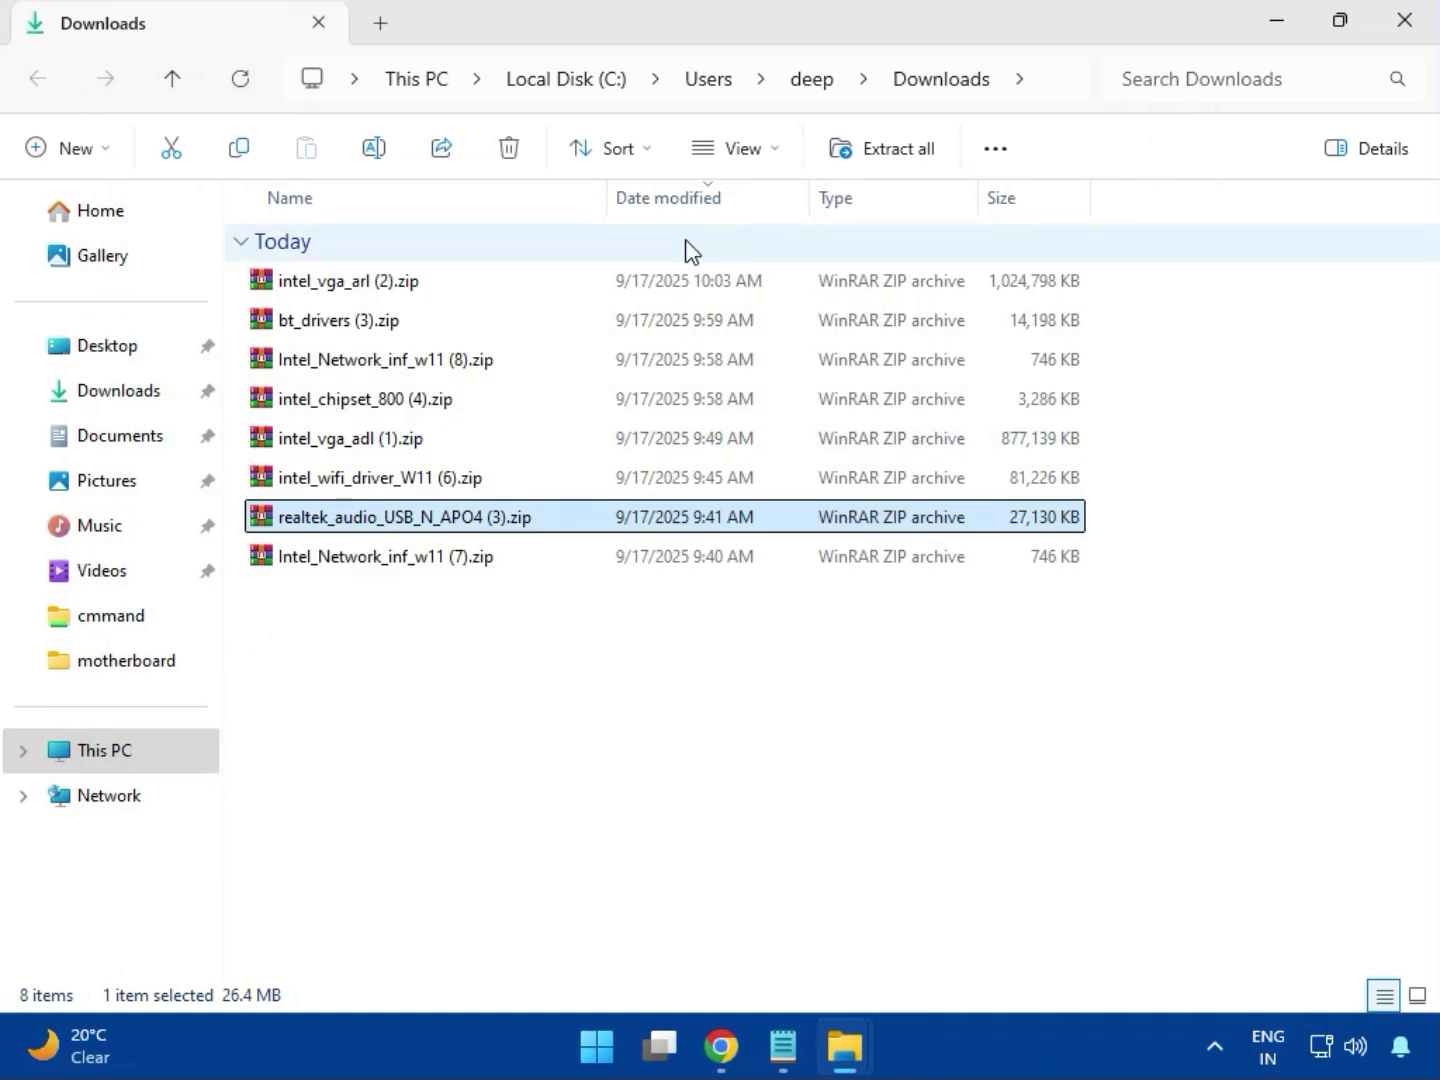
pyautogui.click(388, 561)
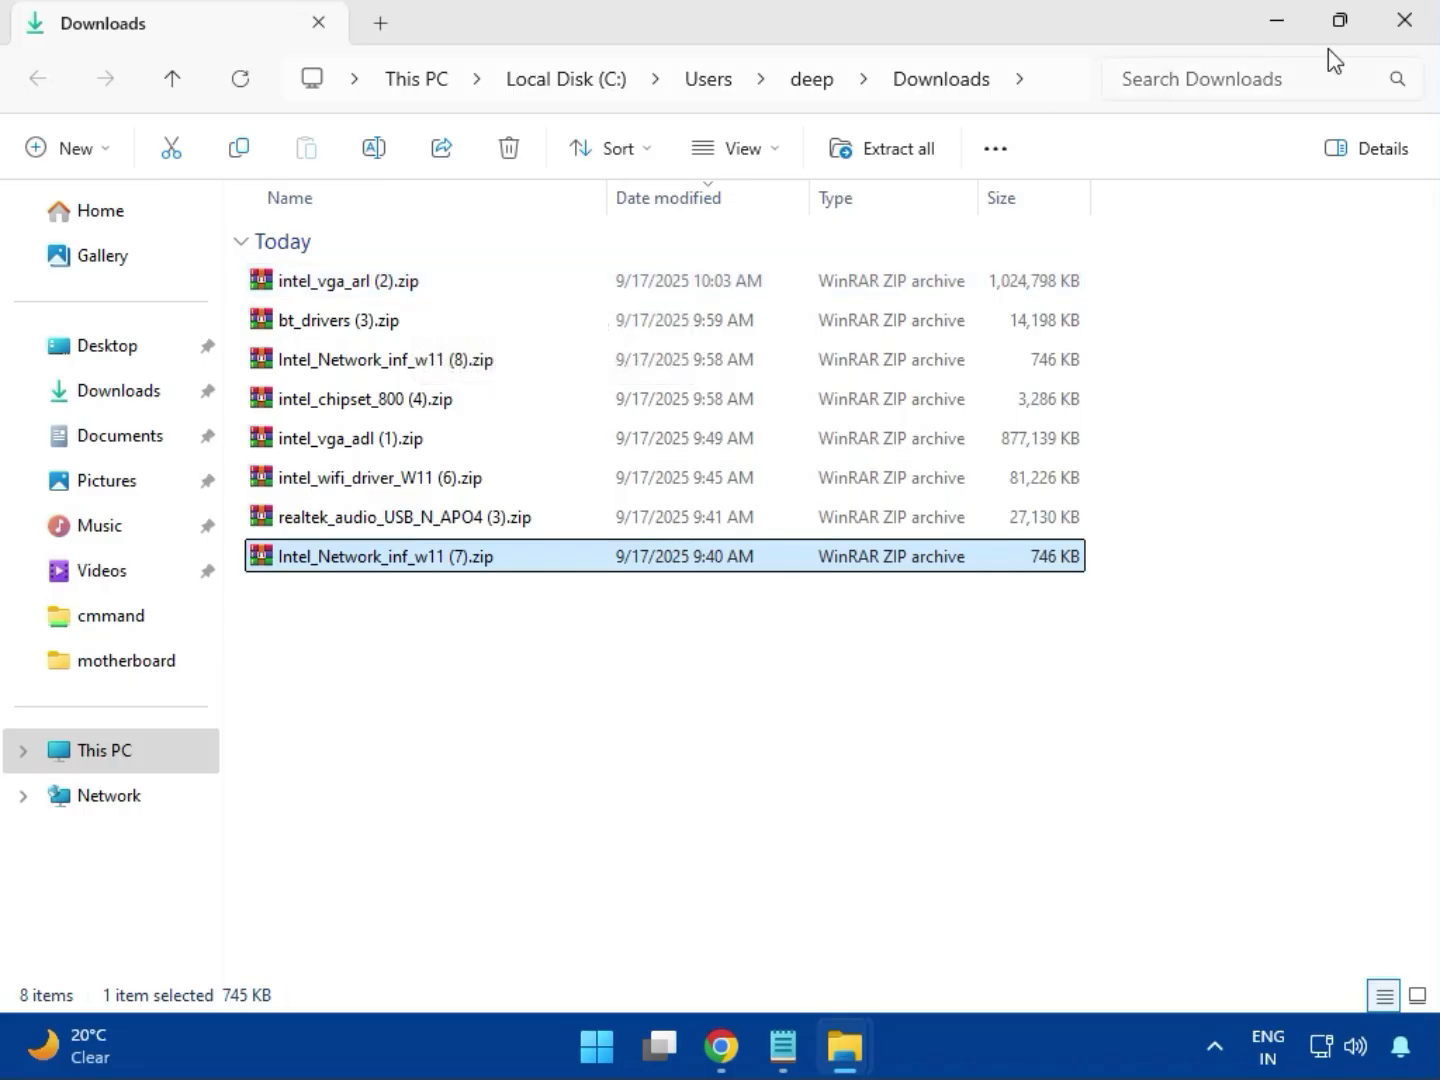
pyautogui.click(1407, 46)
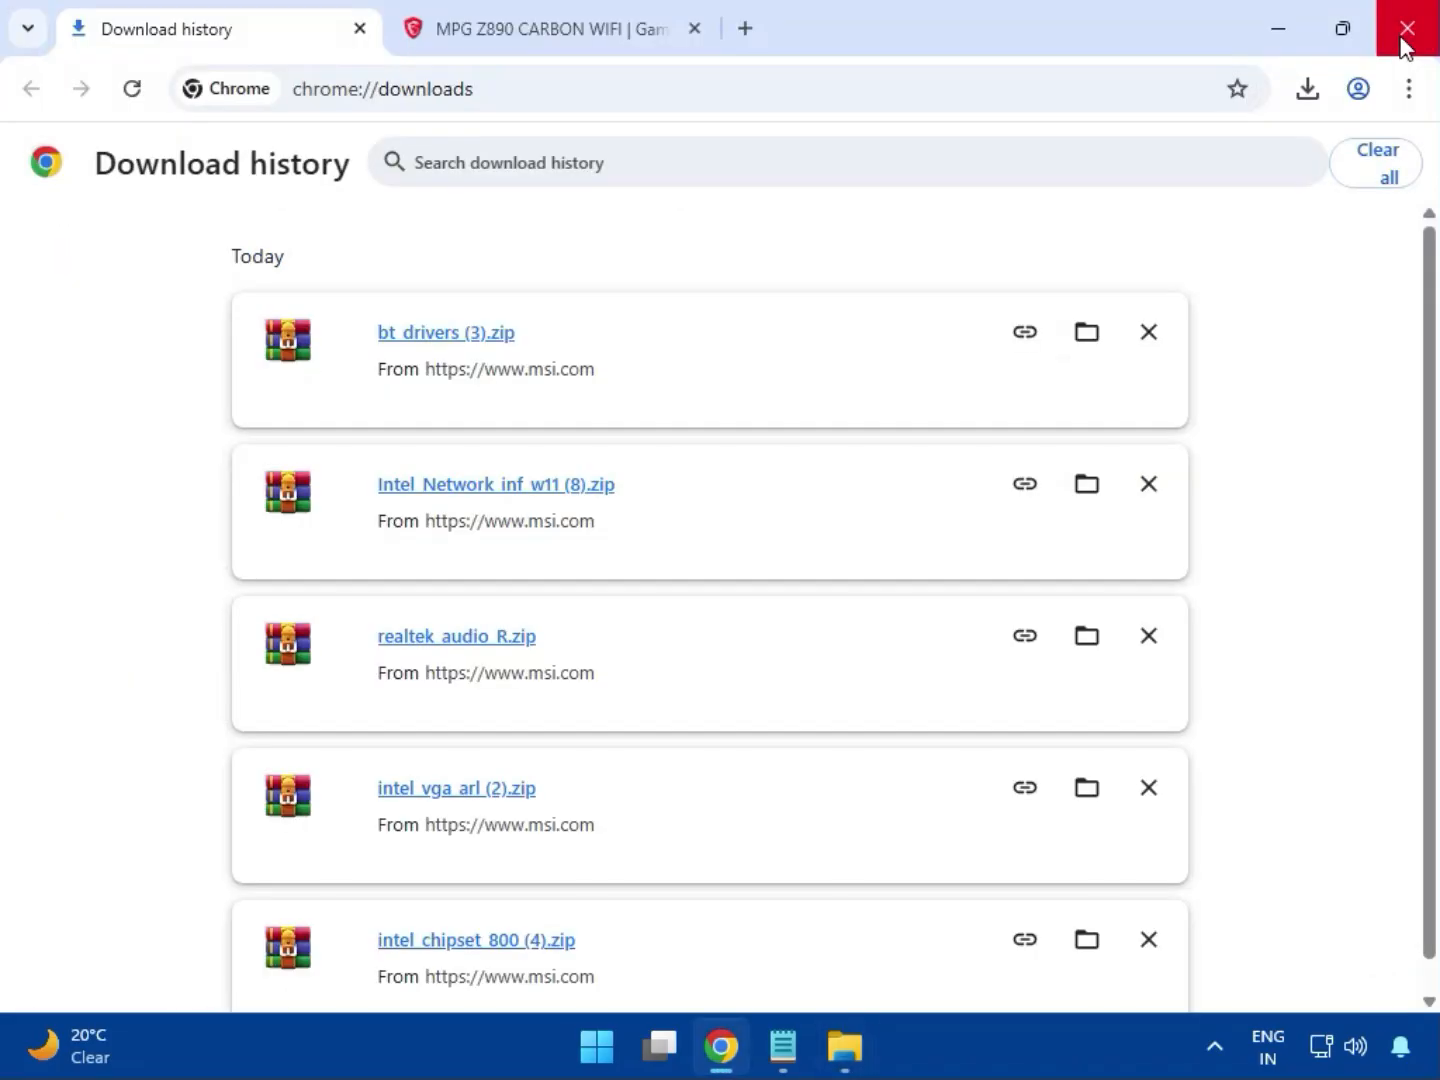